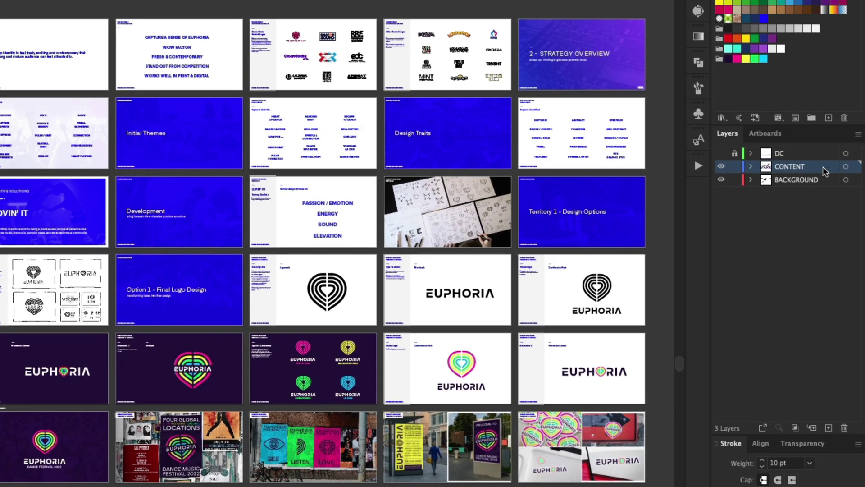
# Hide and show the CONTENT and BACKGROUND layers one at a time to examine what each contains.
pyautogui.click(800, 180)
pyautogui.click(799, 167)
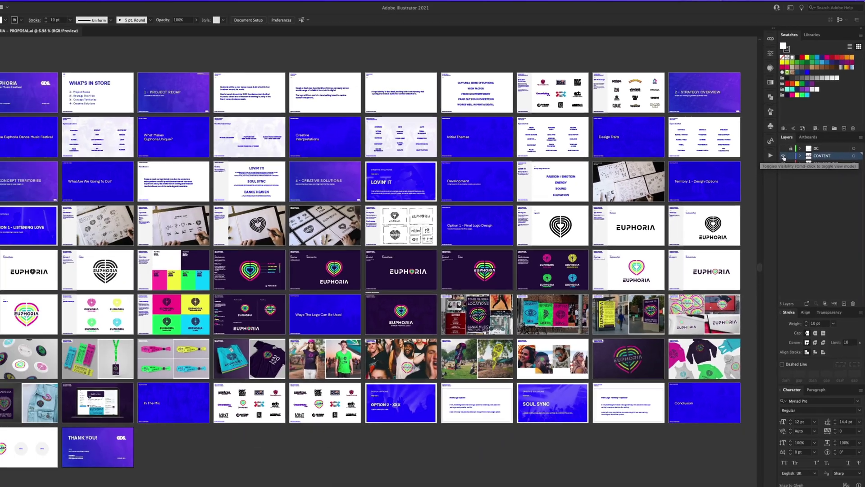
pyautogui.click(721, 167)
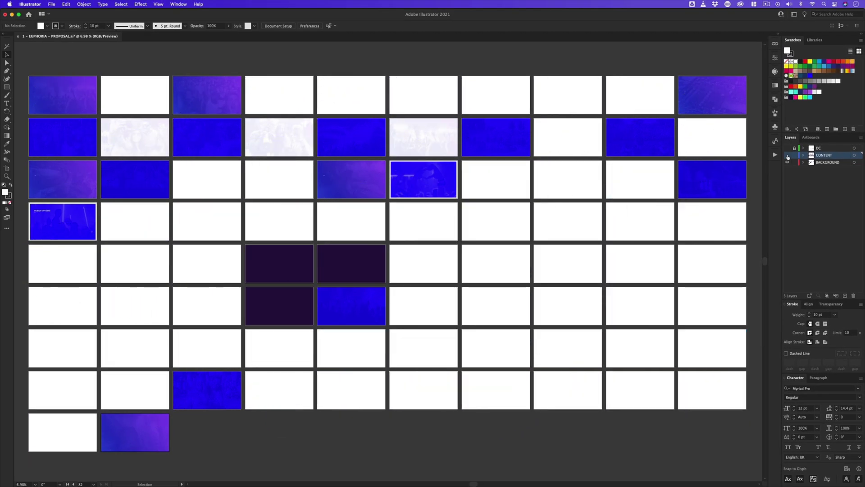
pyautogui.click(787, 155)
pyautogui.click(787, 162)
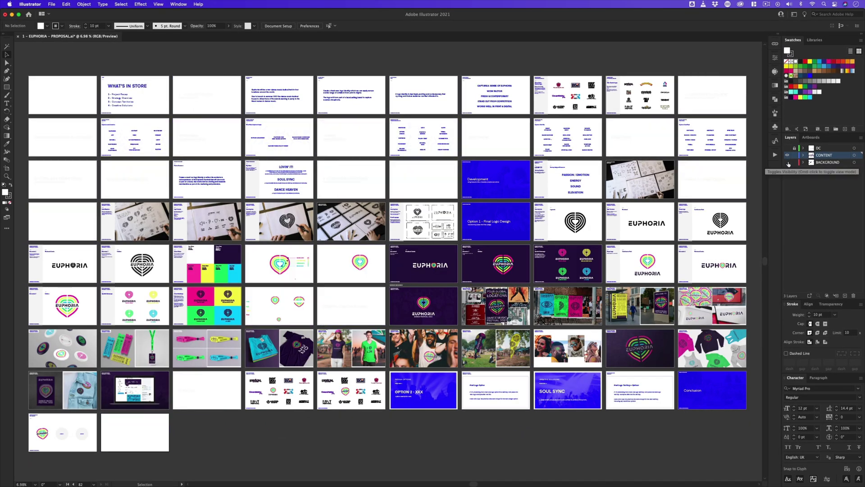
pyautogui.click(787, 162)
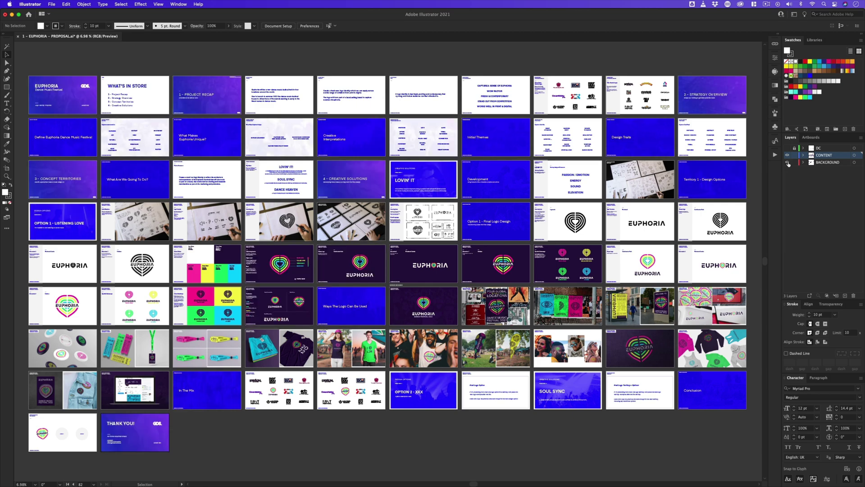
# Look through the proposal document's full list of artboards.
pyautogui.click(810, 137)
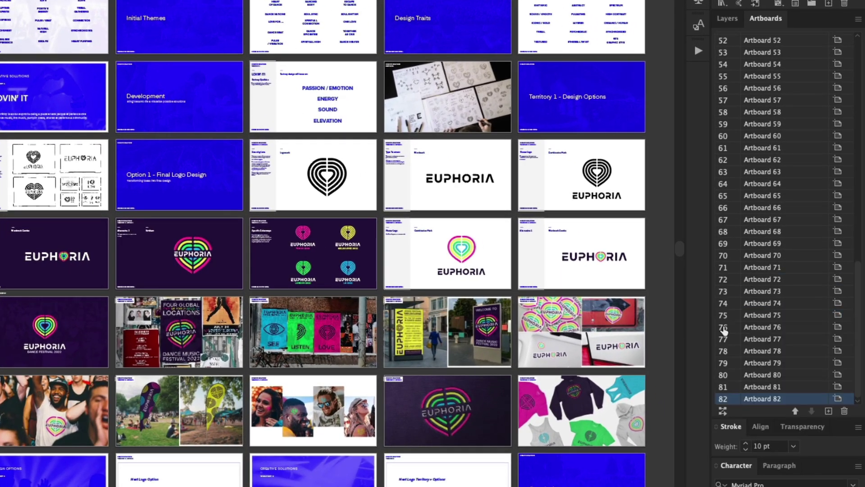
pyautogui.doubleClick(737, 467)
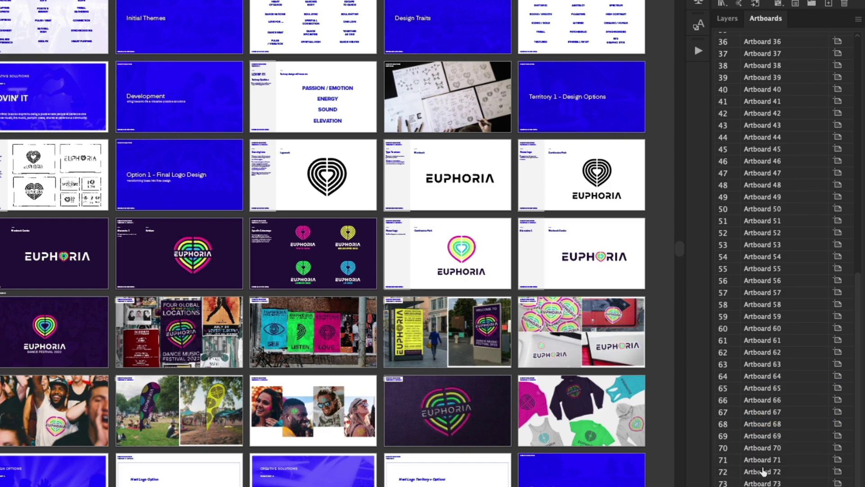
pyautogui.moveTo(858, 295); pyautogui.dragTo(852, 42)
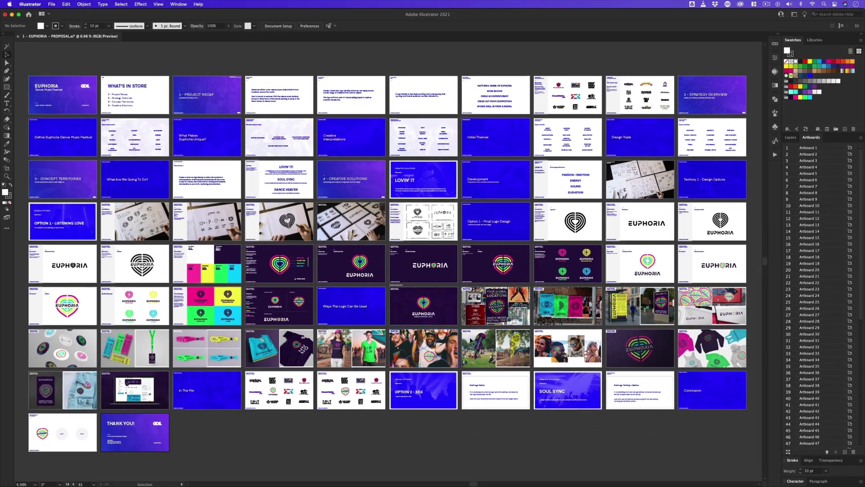
# Review the image and mockup files linked in the proposal document.
pyautogui.click(775, 45)
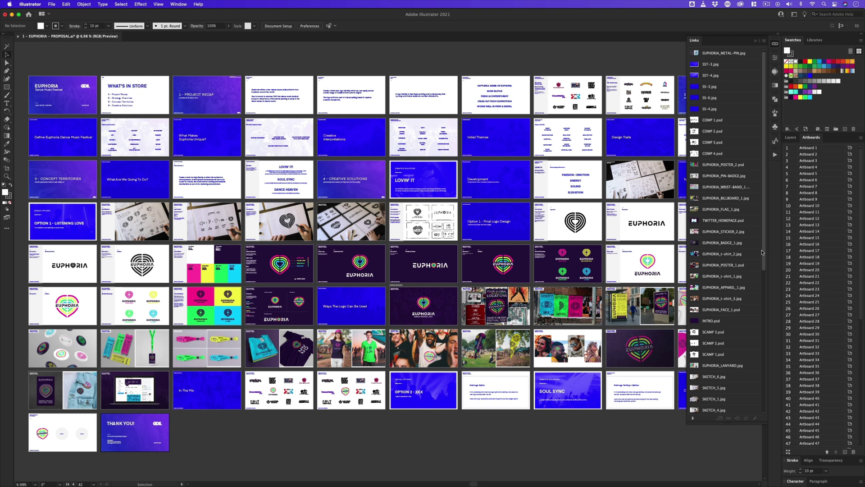
pyautogui.moveTo(764, 233)
pyautogui.mouseDown()
pyautogui.moveTo(767, 336)
pyautogui.moveTo(767, 216)
pyautogui.mouseUp()
pyautogui.click(757, 43)
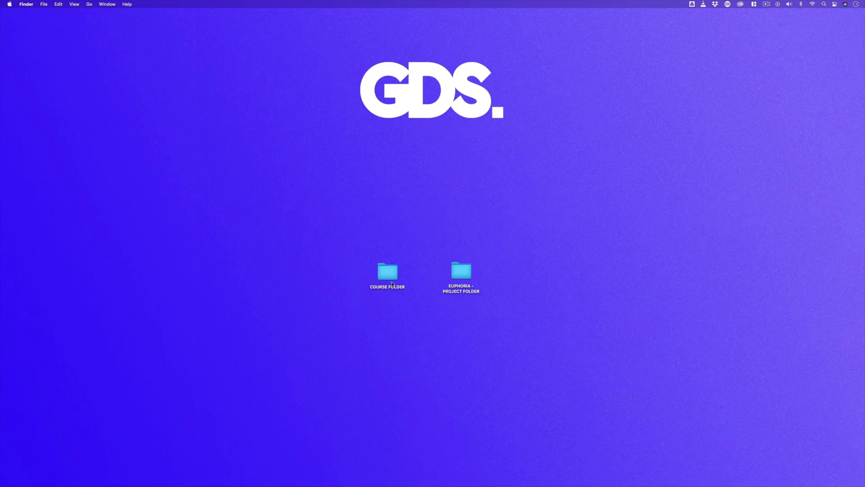
# In Finder, locate 1 - EUPHORIA - PROPOSAL.ai under COURSE FOLDER, DESIGN PROCESS EXAMPLE, 3 - PRESENTATIONS, and view its slide artboards in Illustrator.
pyautogui.click(390, 271)
pyautogui.doubleClick(390, 272)
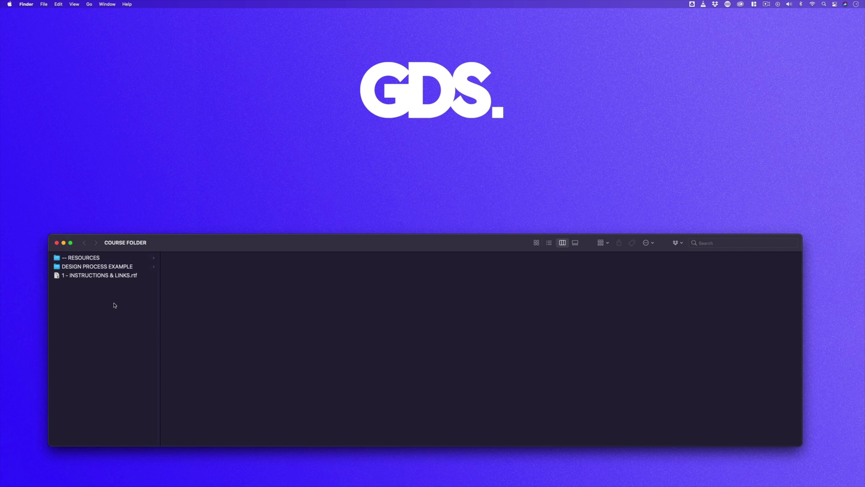
pyautogui.click(109, 268)
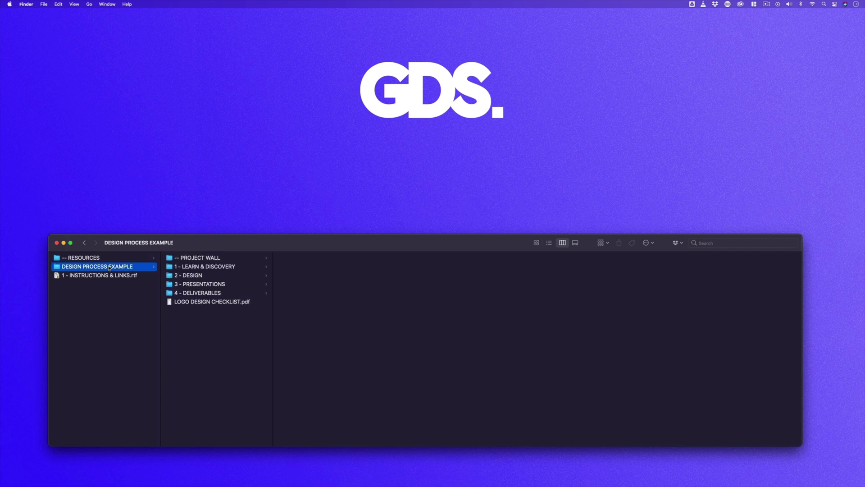
pyautogui.click(214, 285)
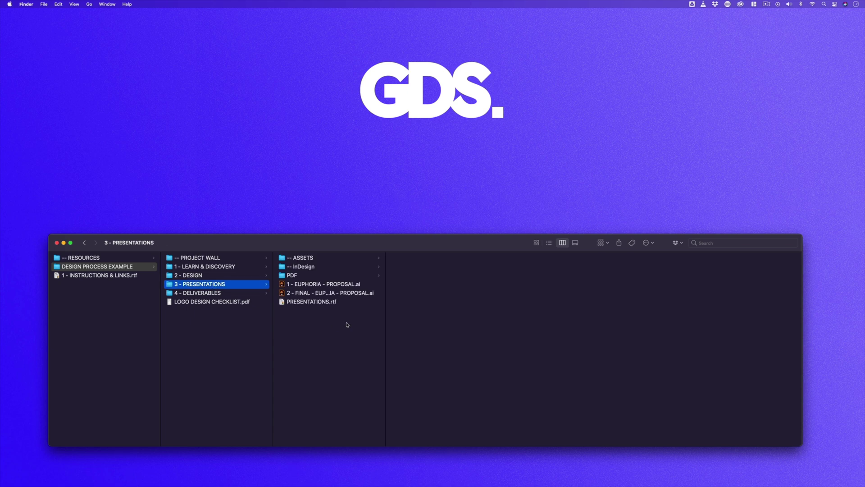
pyautogui.click(337, 285)
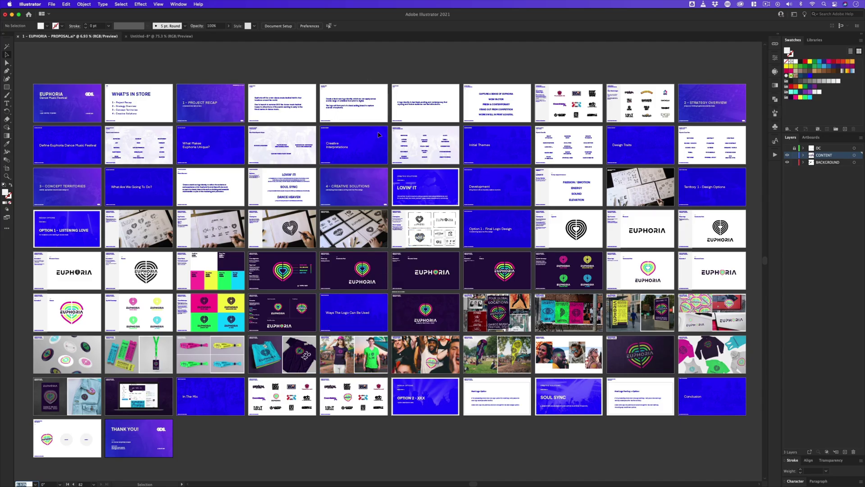
pyautogui.scroll(-1, 399, 229)
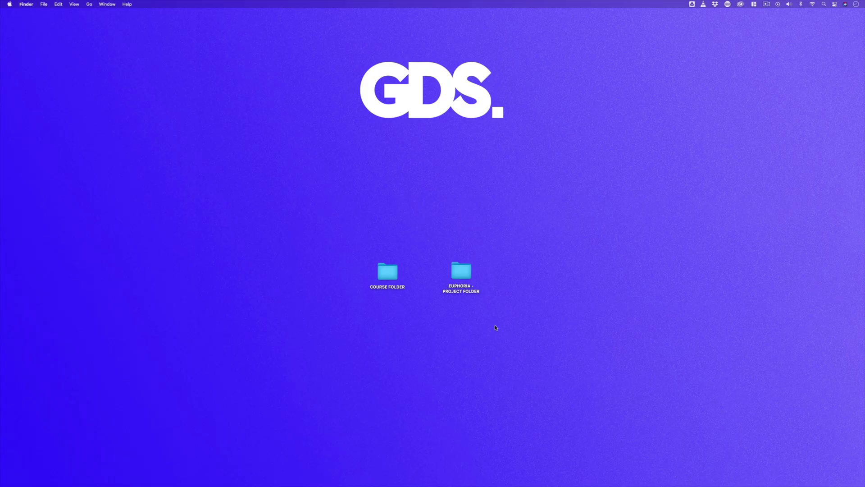
# In Finder, examine the -- ASSETS and PDF subfolders of 3 - PRESENTATIONS in the EUPHORIA - PROJECT FOLDER.
pyautogui.doubleClick(460, 270)
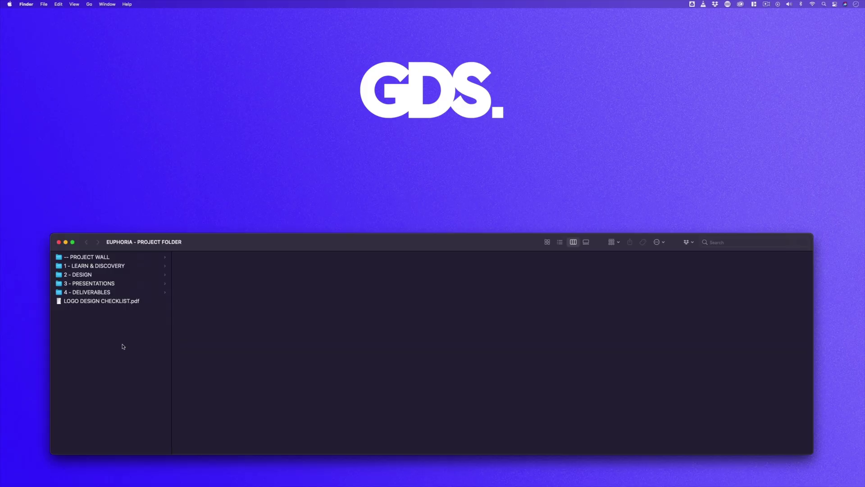
pyautogui.click(112, 283)
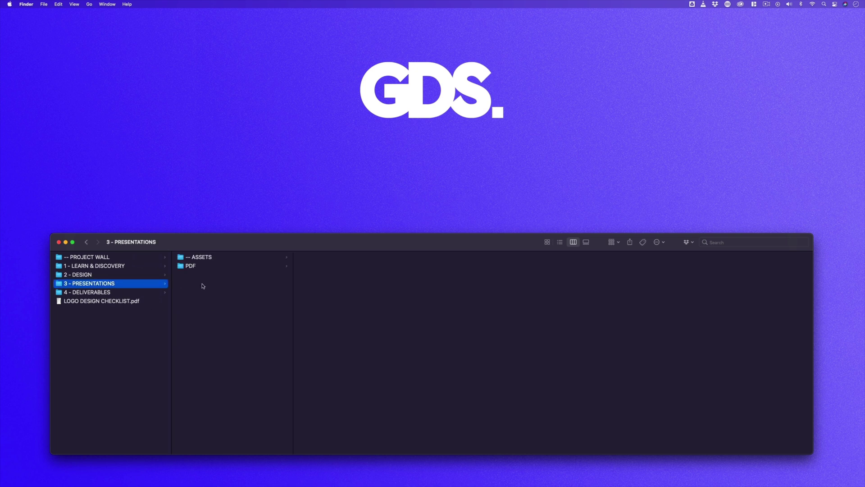
pyautogui.click(206, 258)
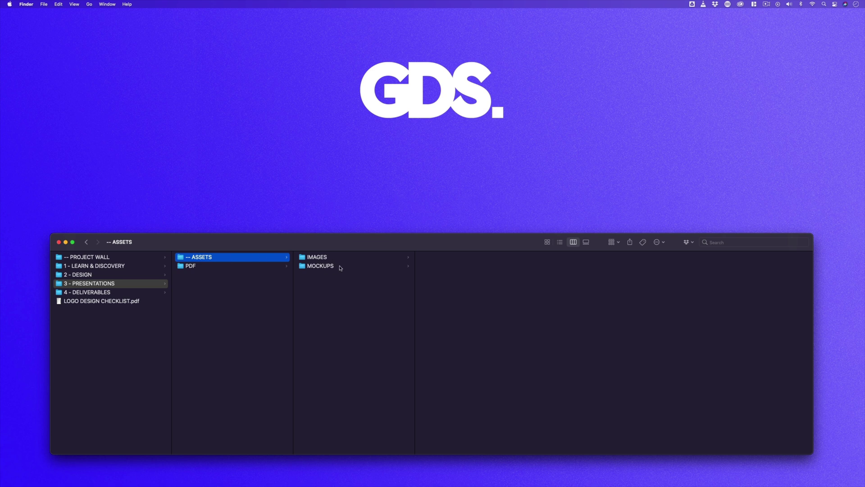
pyautogui.click(213, 267)
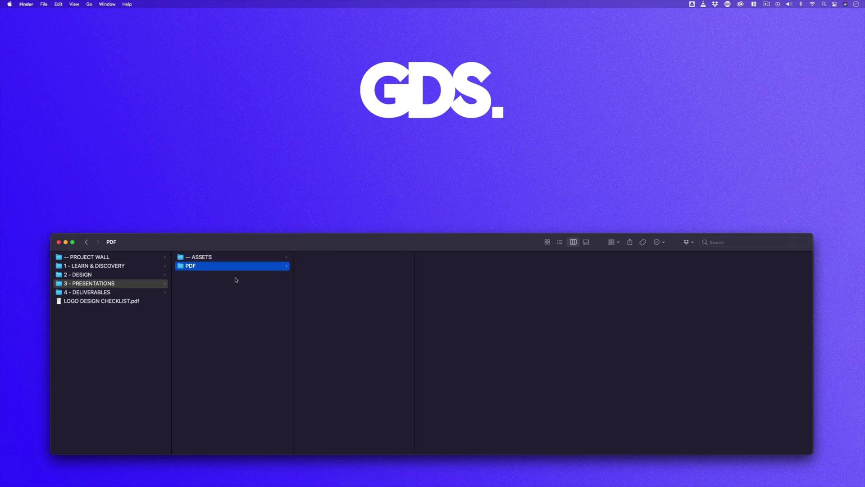
pyautogui.click(219, 258)
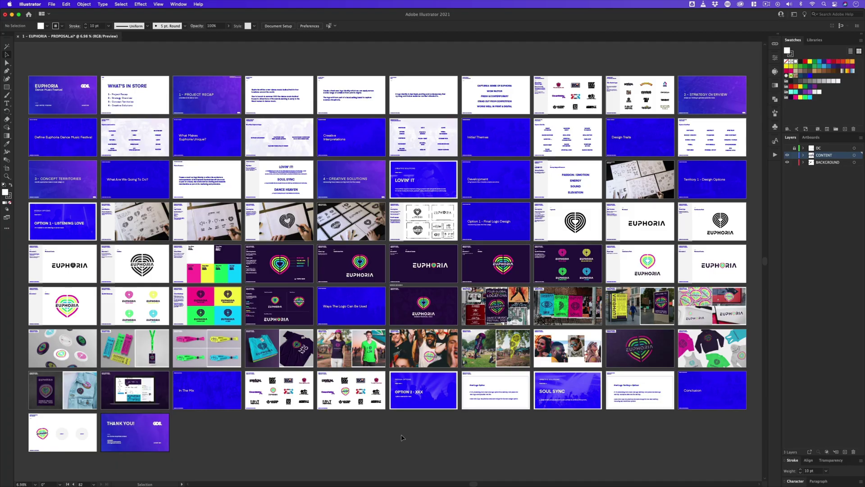
# Start a new document in Illustrator, look over all the print presets, and return to the recent custom 1920 x 1080 px preset.
pyautogui.press('super+n')
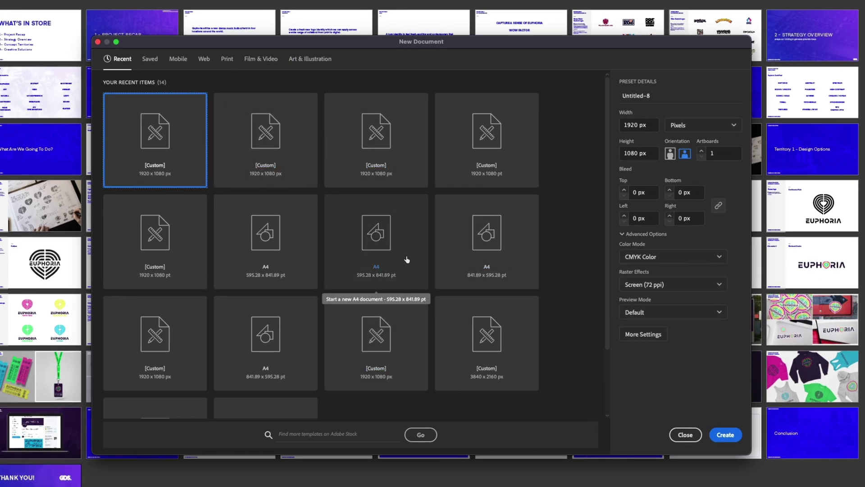
pyautogui.click(227, 60)
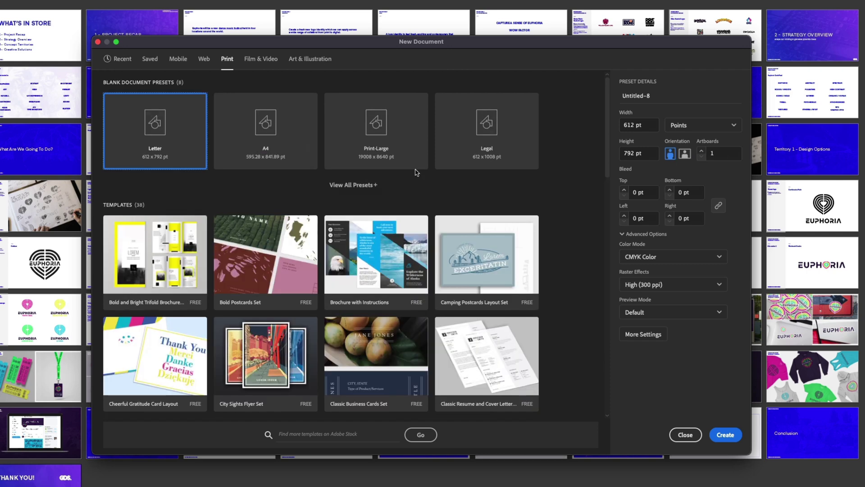
pyautogui.click(365, 187)
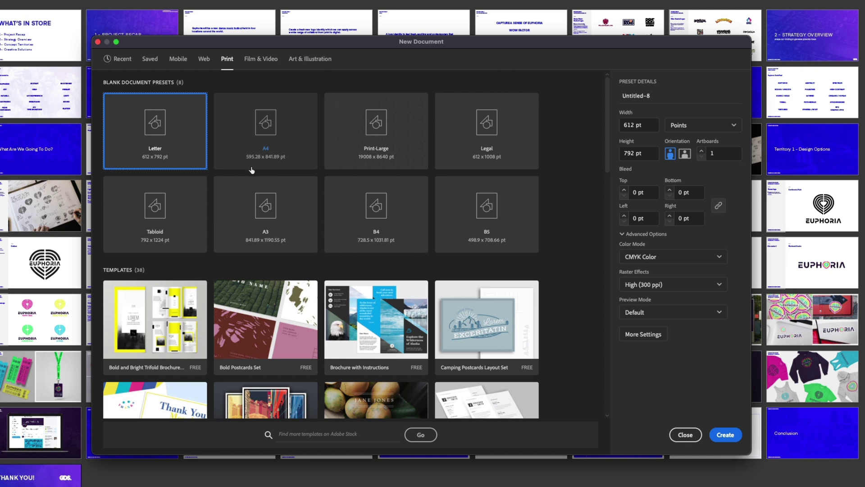
pyautogui.click(120, 58)
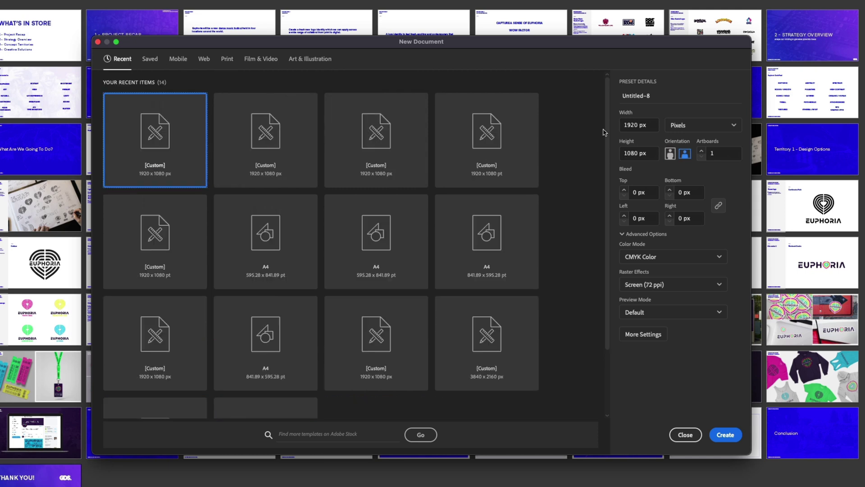
# Keep the new document at 1920 x 1080 in pixels and set the number of artboards to 10.
pyautogui.click(653, 125)
pyautogui.moveTo(648, 125); pyautogui.dragTo(614, 126)
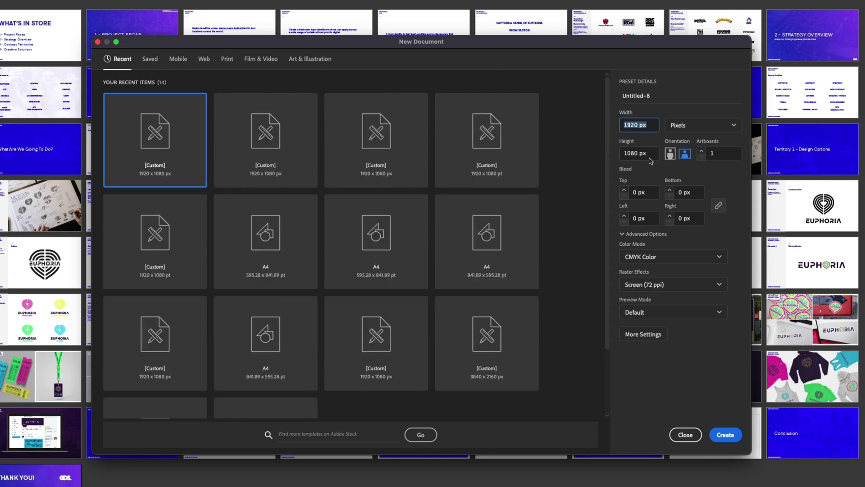
pyautogui.moveTo(647, 154); pyautogui.dragTo(616, 154)
pyautogui.click(684, 127)
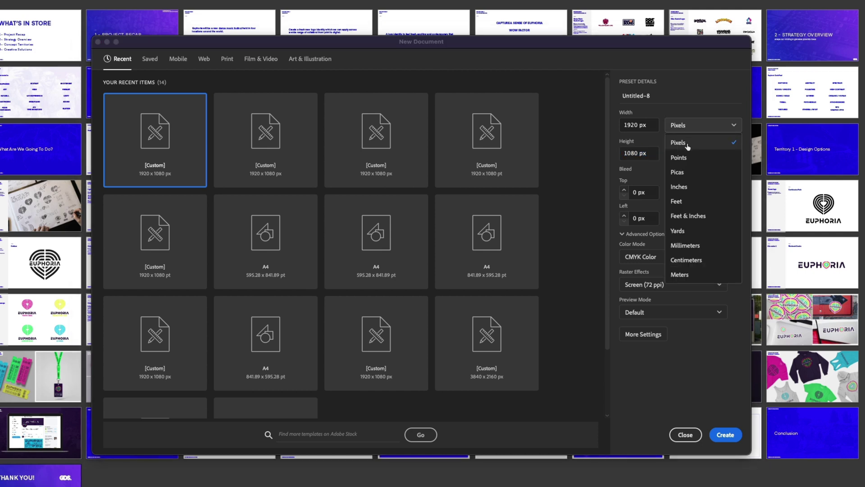
pyautogui.click(687, 143)
pyautogui.click(723, 154)
pyautogui.write('0')
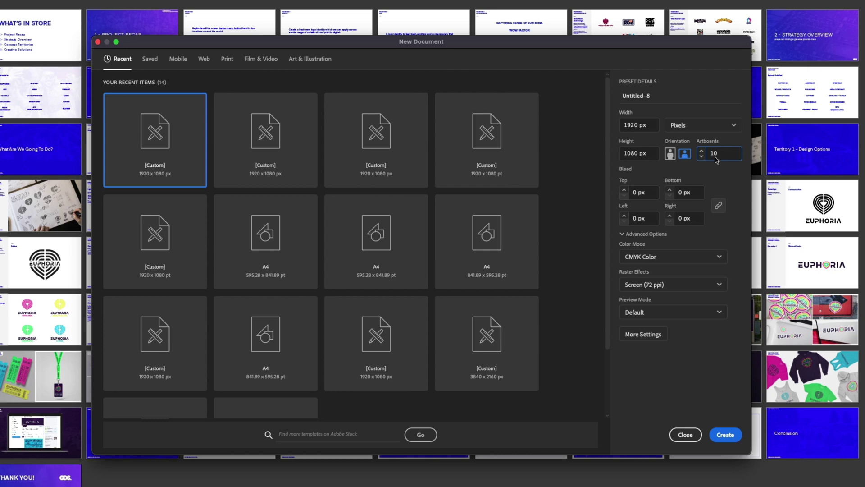
# Set the new document's colour mode to RGB Color and create it.
pyautogui.click(648, 257)
pyautogui.click(648, 274)
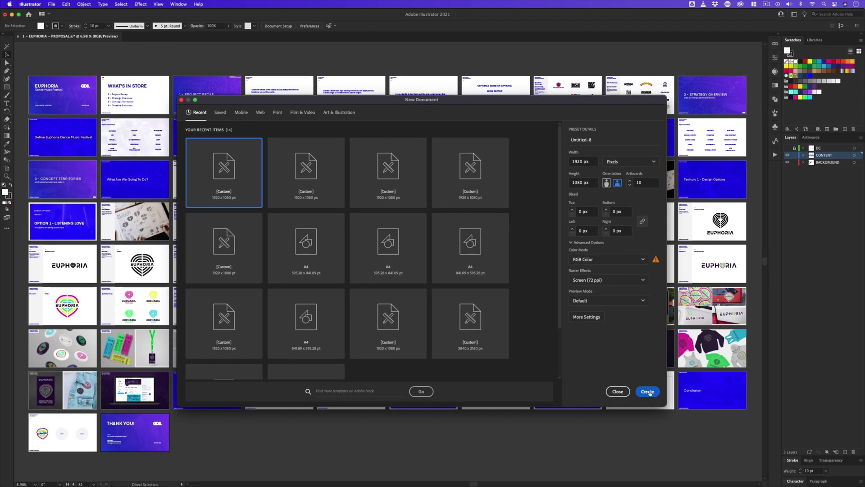
pyautogui.click(648, 391)
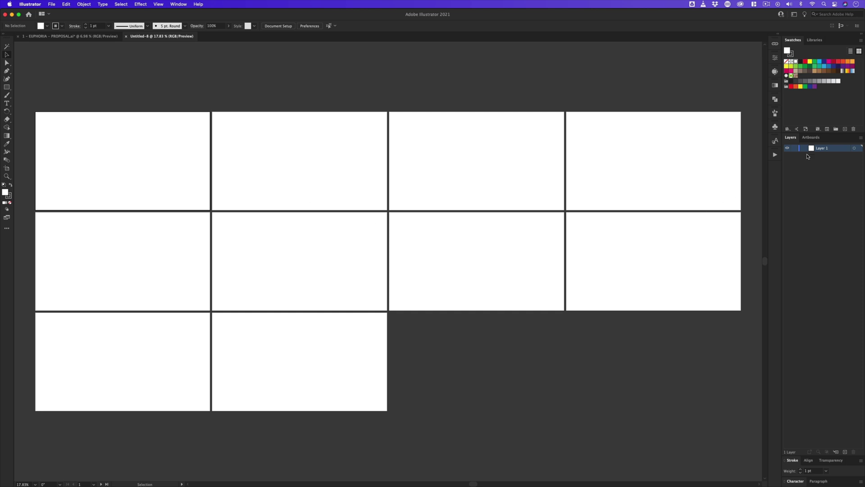
# Rearrange all artboards into 8 columns with 100 px spacing.
pyautogui.click(809, 138)
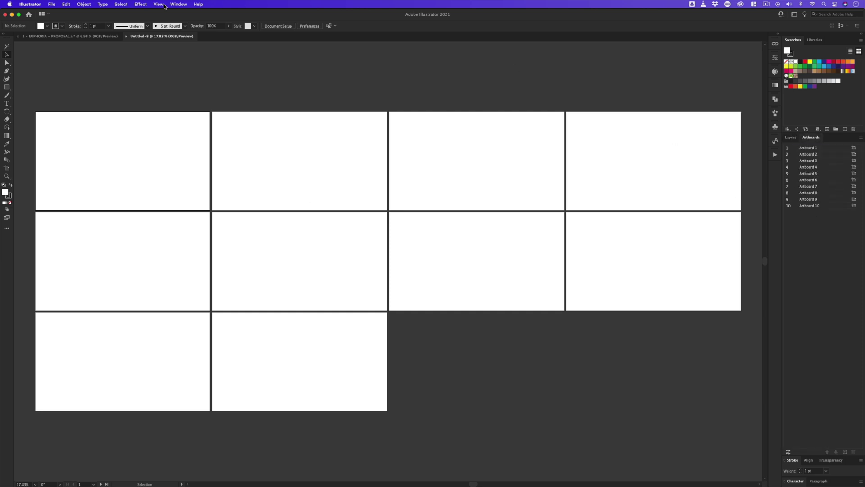
pyautogui.click(178, 5)
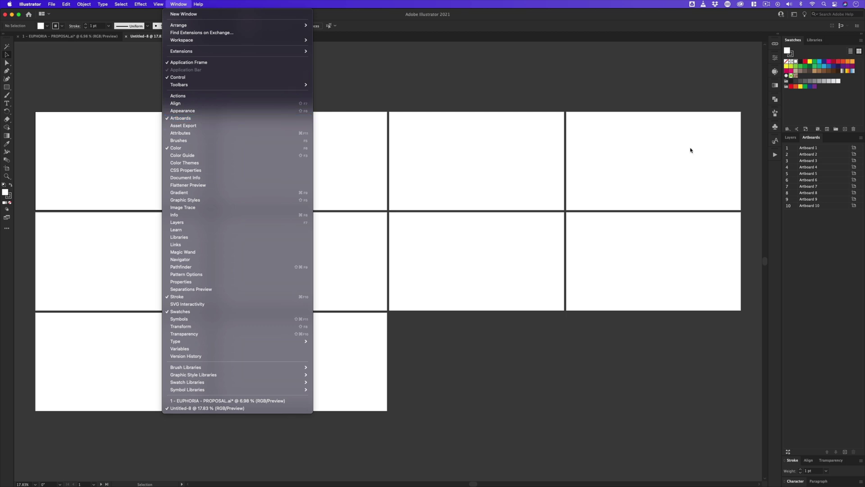
pyautogui.click(825, 138)
pyautogui.click(861, 137)
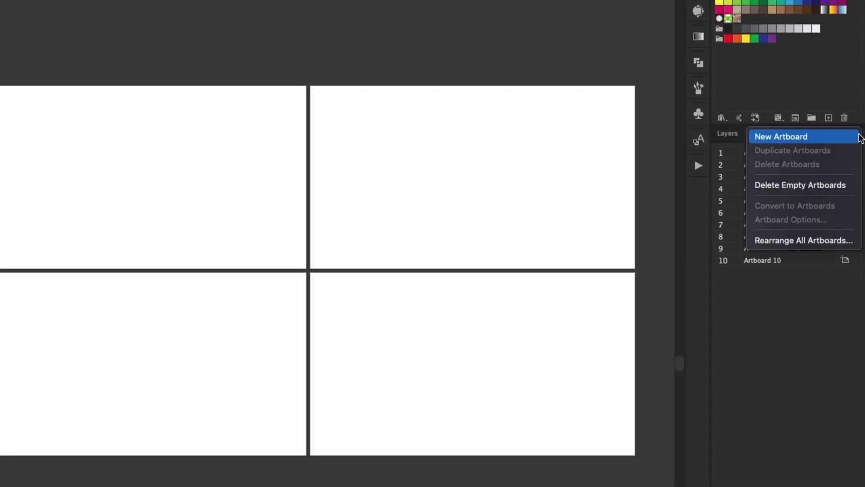
pyautogui.click(801, 238)
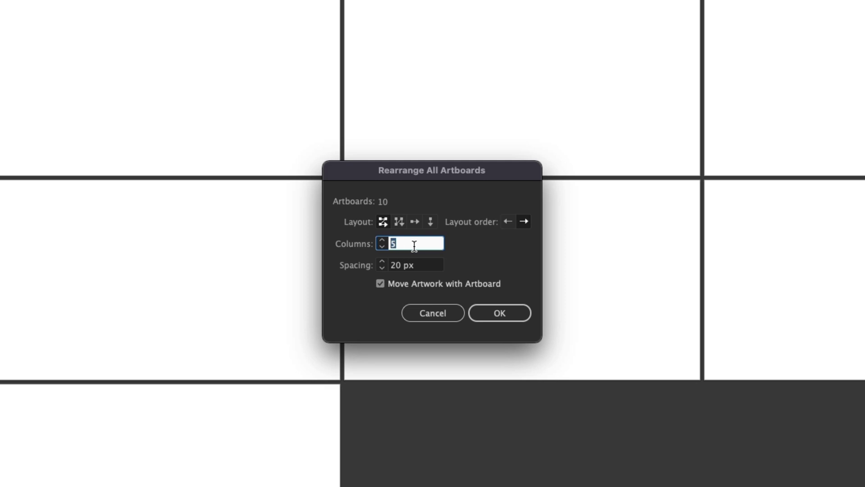
pyautogui.write('8')
pyautogui.press('Tab')
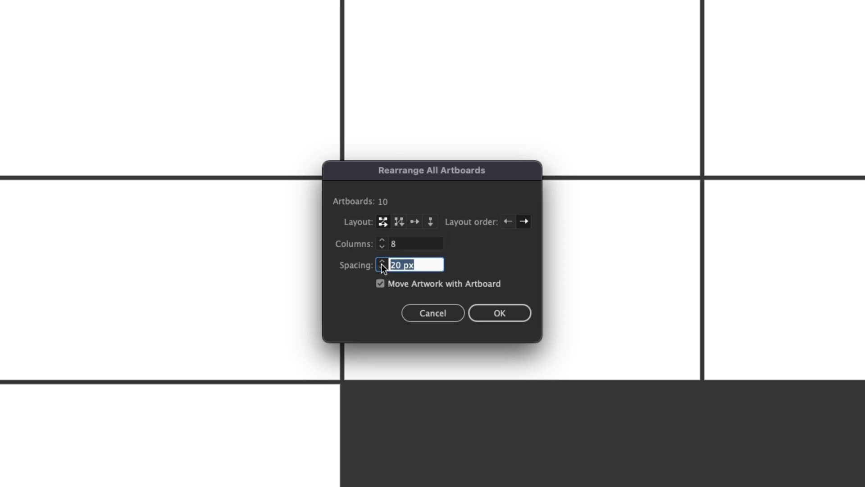
pyautogui.write('100')
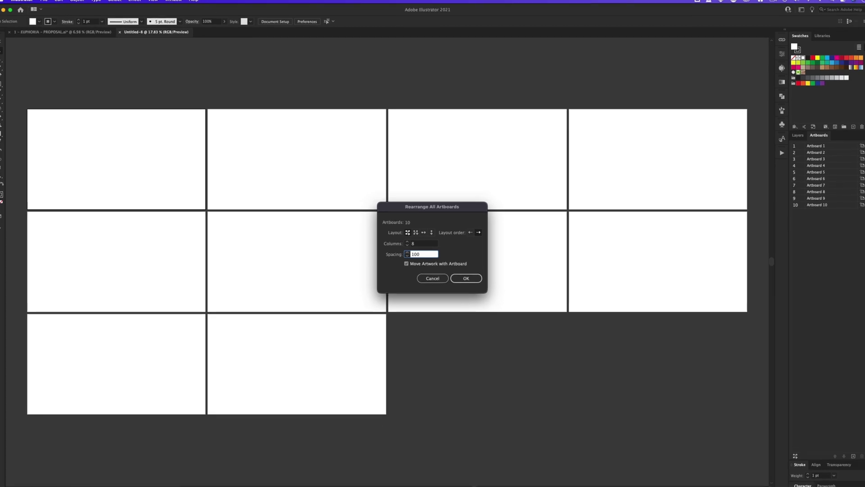
pyautogui.click(466, 277)
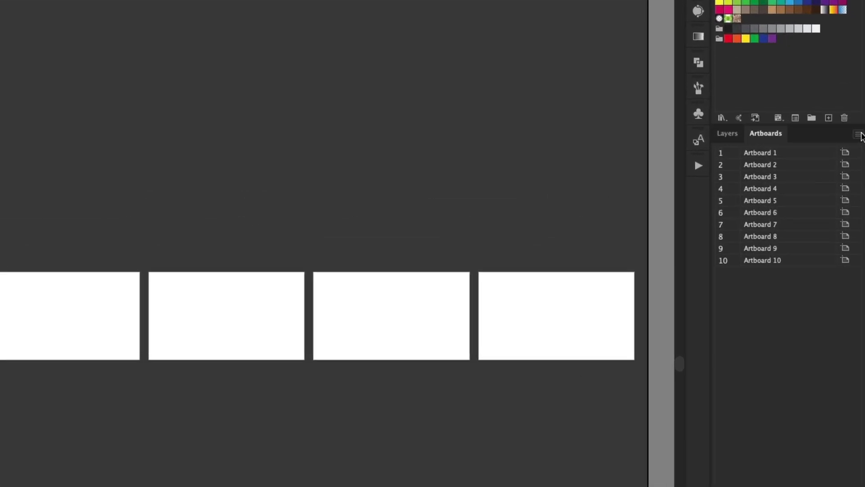
# Rearrange all ten artboards into 5 columns, keeping the 100 px spacing.
pyautogui.click(858, 135)
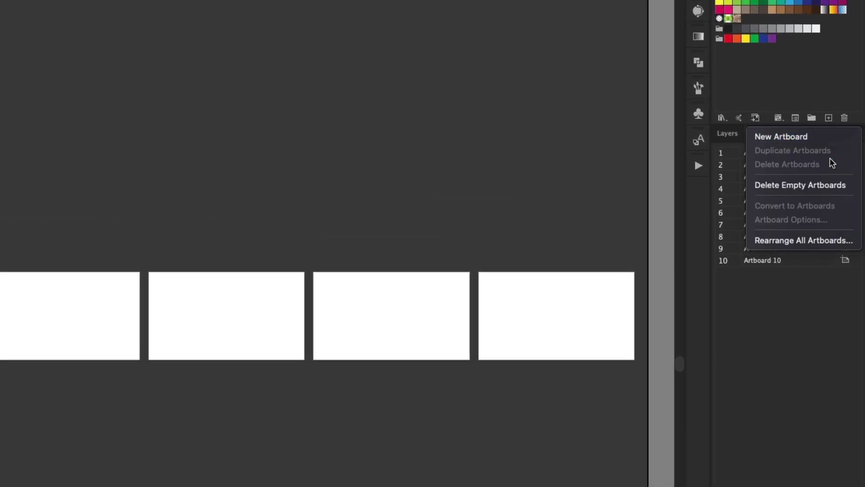
pyautogui.click(773, 240)
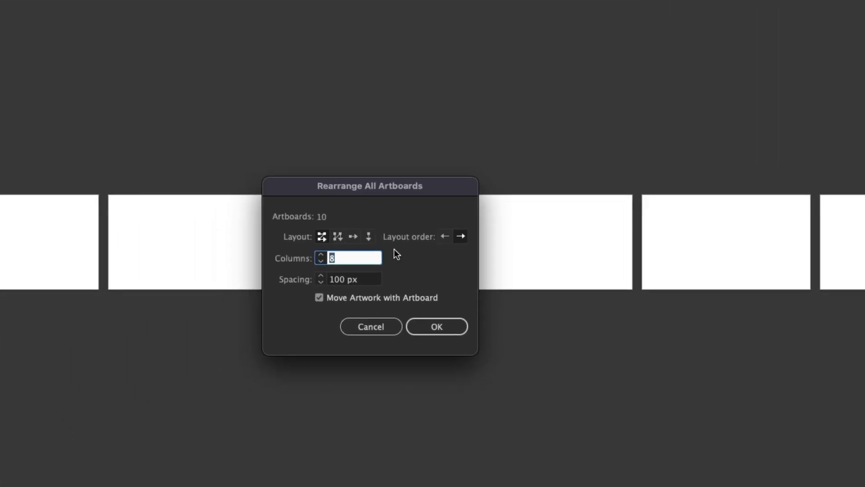
pyautogui.write('5')
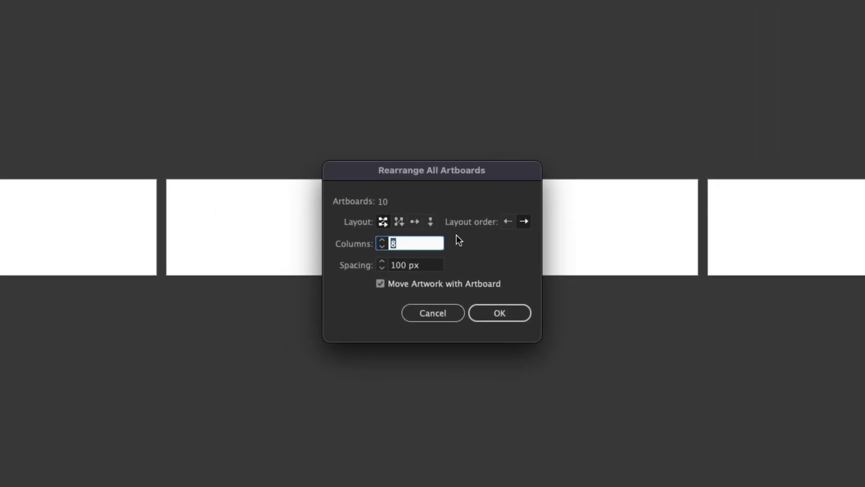
pyautogui.click(436, 326)
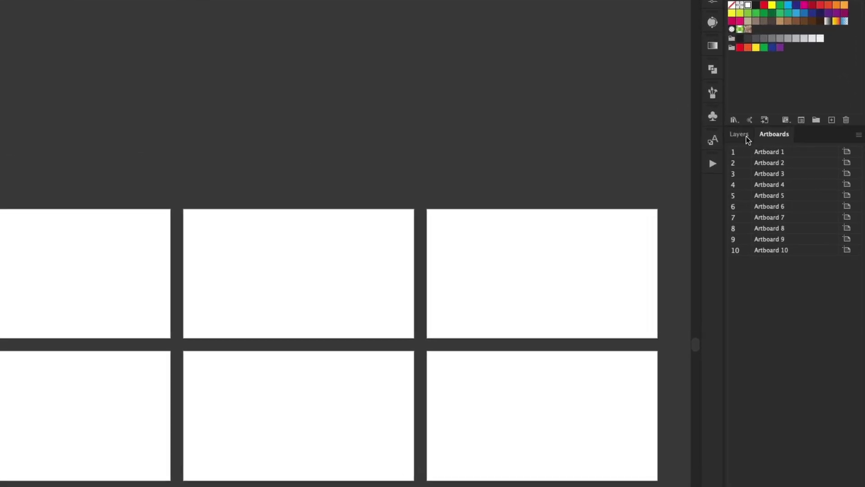
# Rename the document's only layer CONTENT.
pyautogui.click(790, 137)
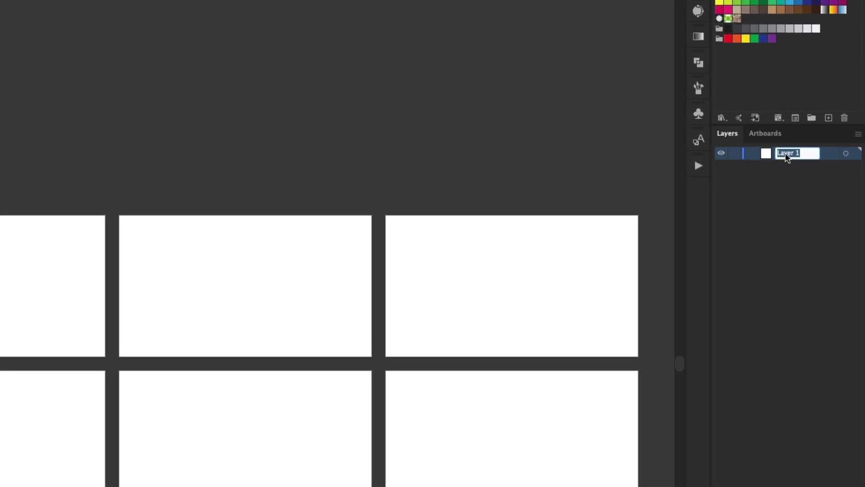
pyautogui.write('CONTENT')
pyautogui.press('Return')
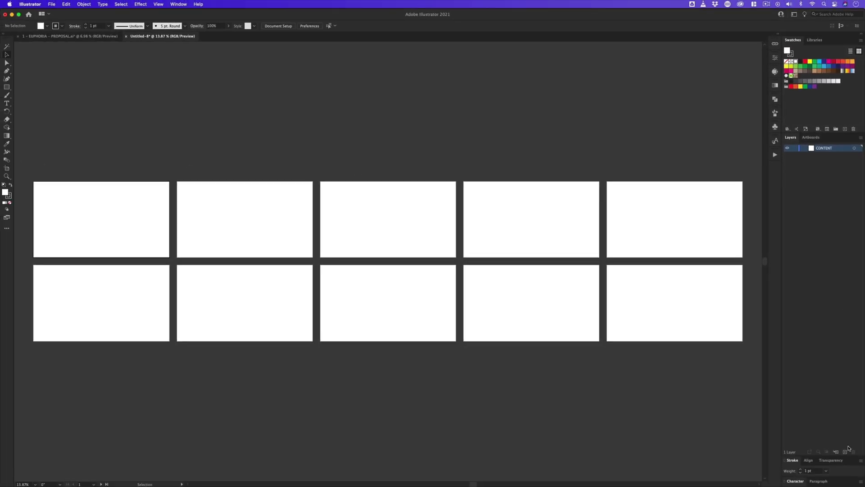
# Create a new layer named BACKGROUND and move it beneath the CONTENT layer.
pyautogui.click(848, 448)
pyautogui.doubleClick(825, 148)
pyautogui.write('BACKGROUND')
pyautogui.press('Return')
pyautogui.moveTo(824, 149); pyautogui.dragTo(819, 166)
pyautogui.click(819, 171)
# Frame the first artboard closely and activate the Type tool for the cover page text.
pyautogui.press('z')
pyautogui.moveTo(99, 216); pyautogui.dragTo(224, 181)
pyautogui.moveTo(79, 235); pyautogui.dragTo(315, 245)
pyautogui.moveTo(292, 213); pyautogui.dragTo(315, 229)
pyautogui.moveTo(290, 236); pyautogui.dragTo(302, 233)
pyautogui.moveTo(289, 239); pyautogui.dragTo(303, 237)
pyautogui.press('v')
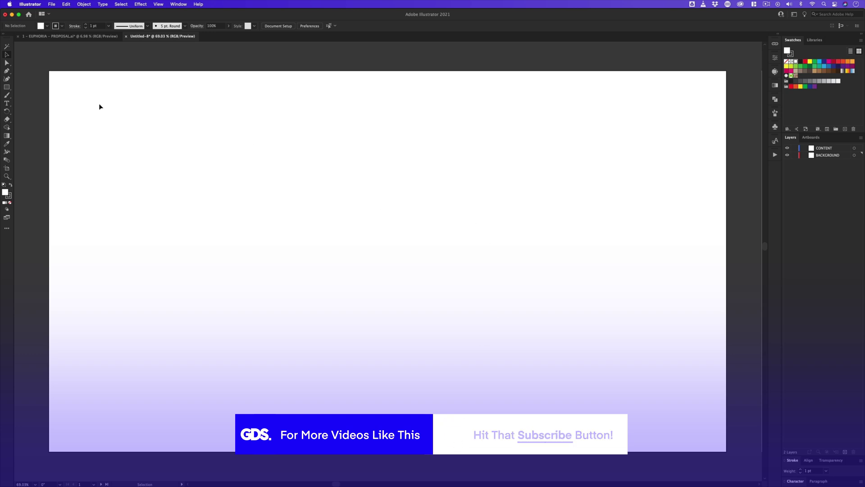
pyautogui.click(8, 104)
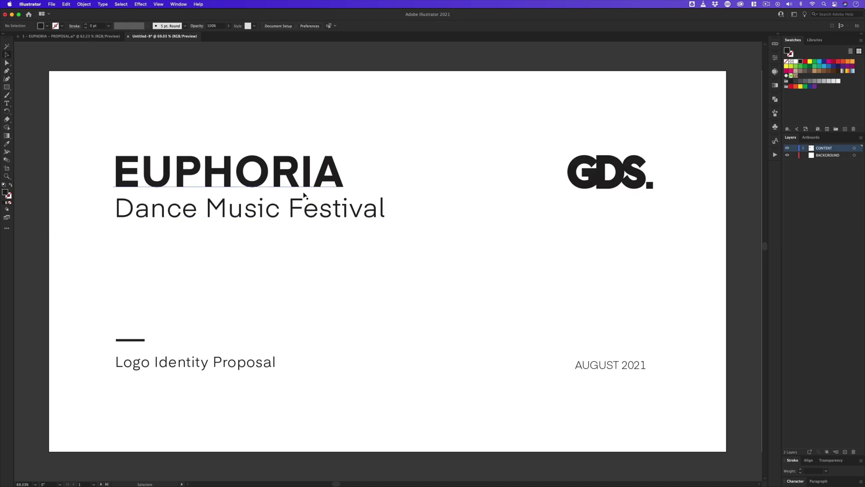
# Examine the cover's title, subtitle, proposal line, GDS logo, date and short divider line, and how they are laid out together.
pyautogui.click(298, 196)
pyautogui.click(294, 208)
pyautogui.click(284, 282)
pyautogui.click(238, 361)
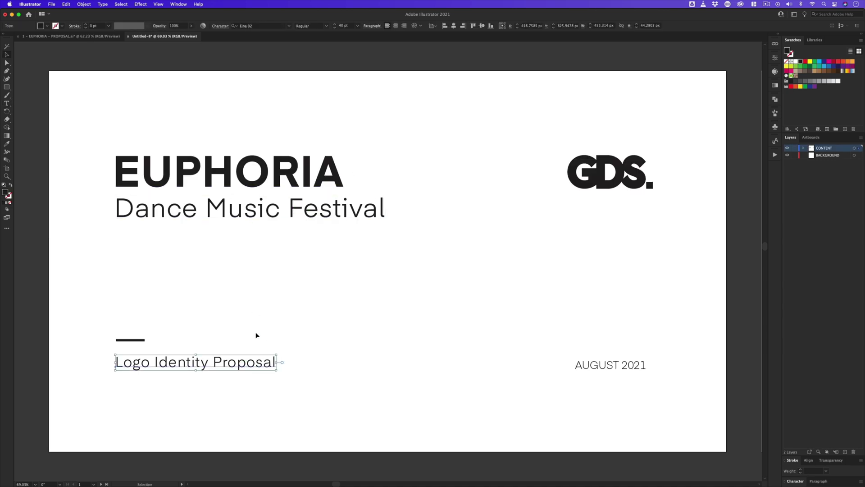
pyautogui.click(306, 297)
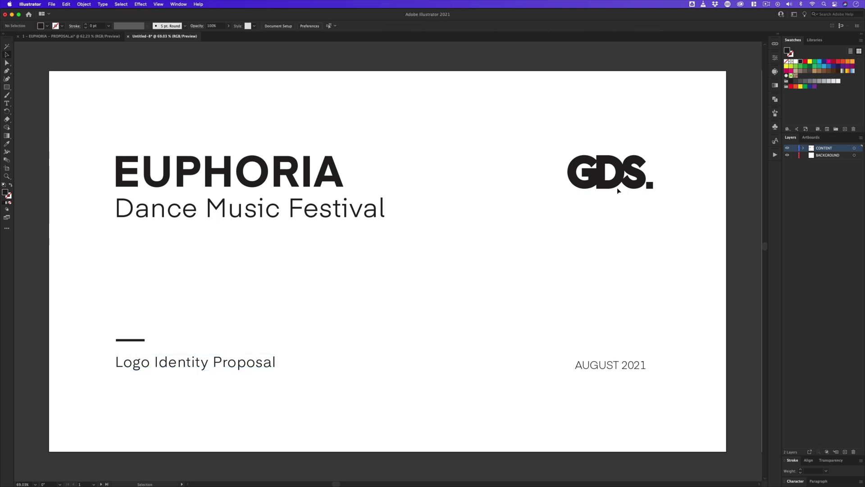
pyautogui.click(628, 176)
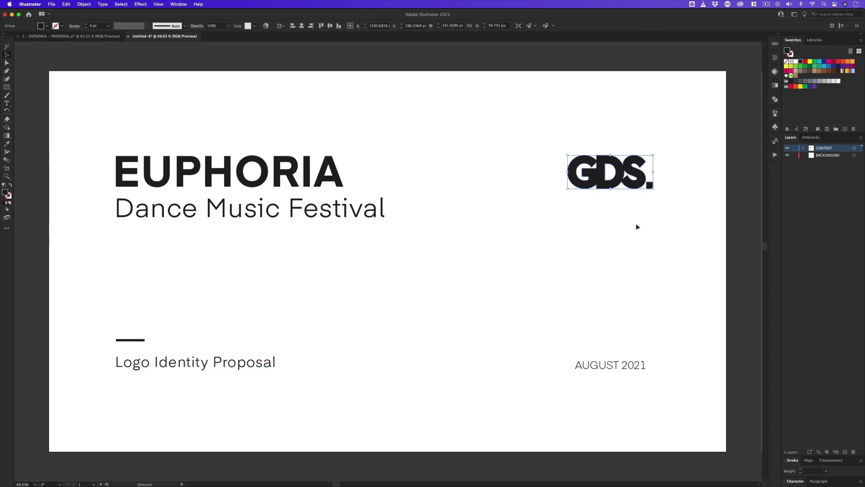
pyautogui.click(609, 366)
pyautogui.moveTo(91, 102); pyautogui.dragTo(678, 413)
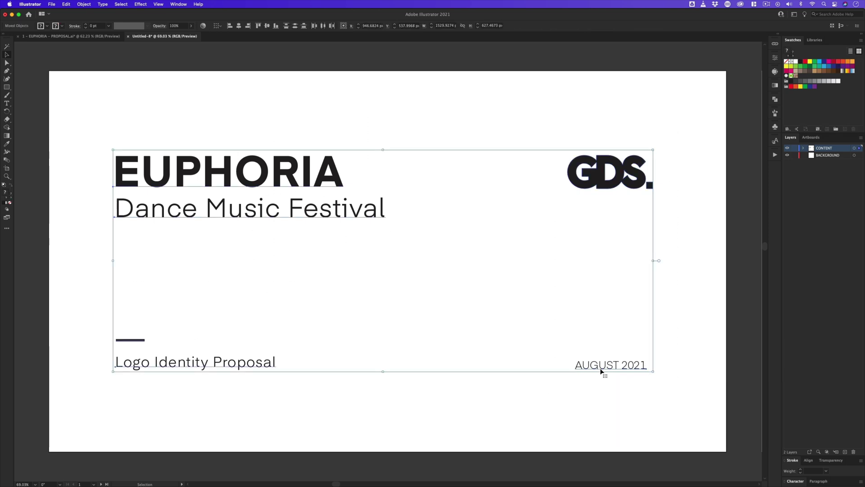
pyautogui.click(534, 300)
pyautogui.click(207, 361)
pyautogui.click(330, 322)
pyautogui.click(619, 366)
pyautogui.click(556, 307)
pyautogui.click(615, 180)
pyautogui.click(332, 323)
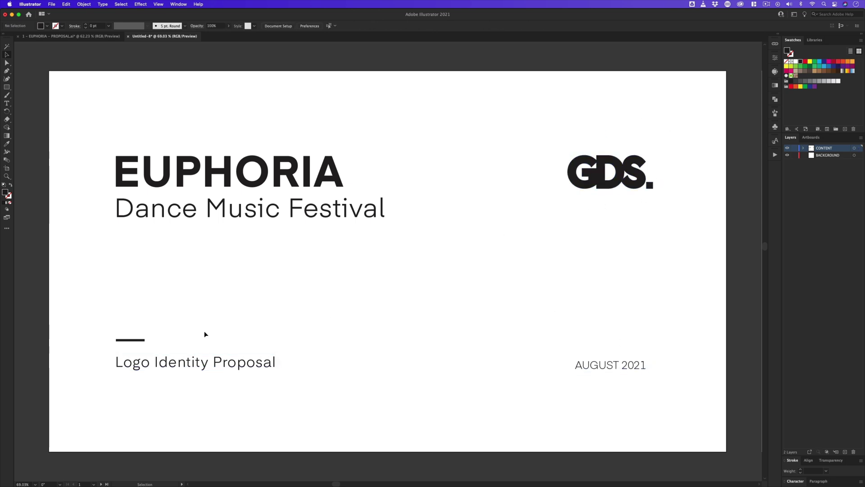
pyautogui.click(126, 340)
pyautogui.click(365, 298)
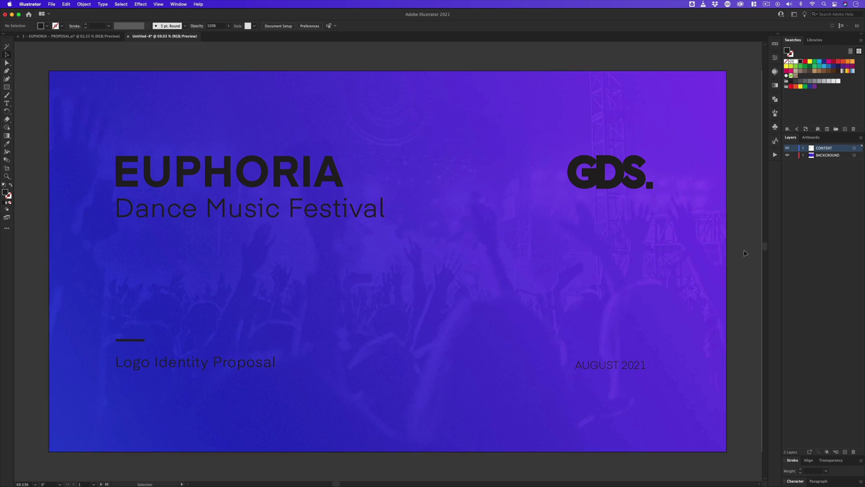
# Recolour the cover's title, subtitle, proposal line, date, GDS logo and short divider line white.
pyautogui.click(256, 178)
pyautogui.keyDown('shift'); pyautogui.click(254, 210); pyautogui.keyUp('shift')
pyautogui.keyDown('shift'); pyautogui.click(245, 362); pyautogui.keyUp('shift')
pyautogui.keyDown('shift'); pyautogui.click(604, 366); pyautogui.keyUp('shift')
pyautogui.keyDown('shift'); pyautogui.click(604, 184); pyautogui.keyUp('shift')
pyautogui.click(795, 62)
pyautogui.click(140, 339)
pyautogui.click(8, 196)
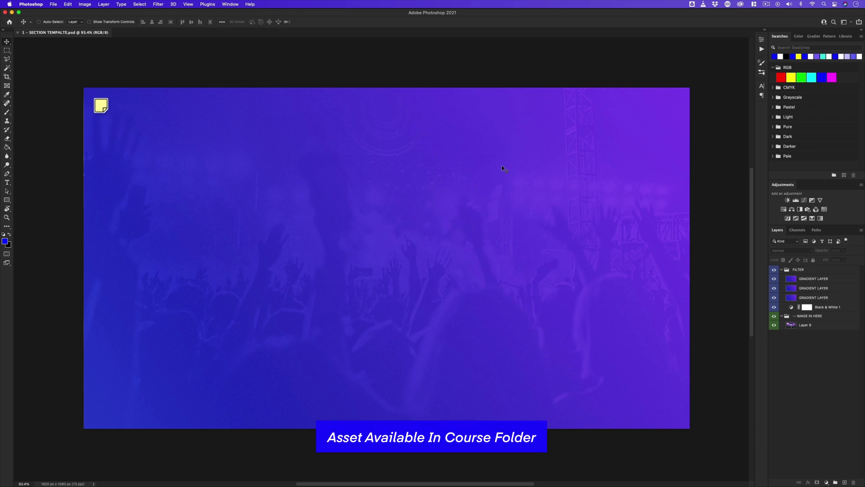
# Compare the section template's crowd photo with and without the FILTER group and its gradient layers.
pyautogui.click(782, 269)
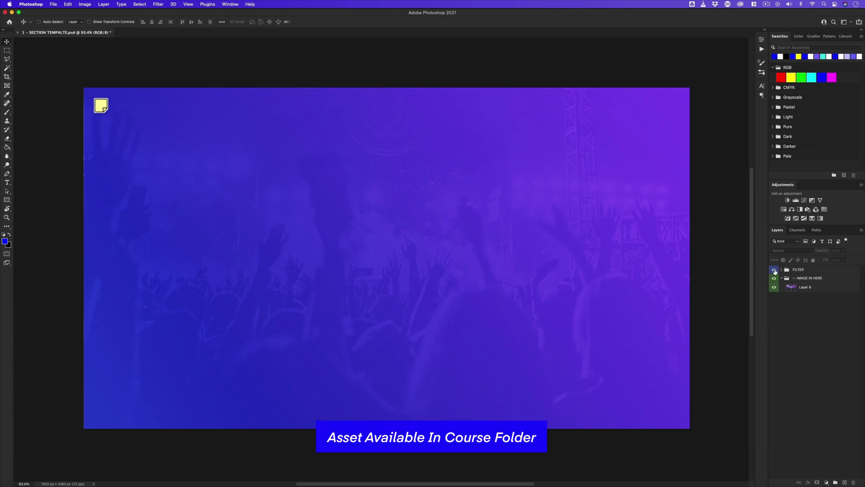
pyautogui.click(774, 270)
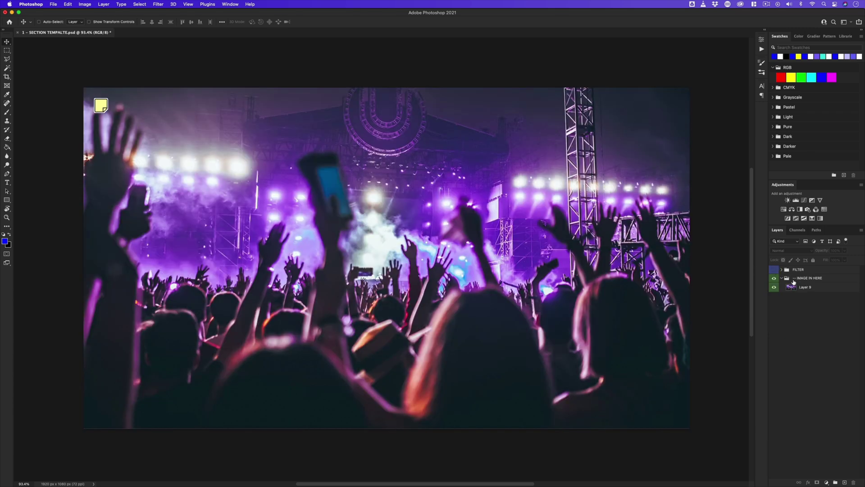
pyautogui.click(781, 269)
pyautogui.click(774, 269)
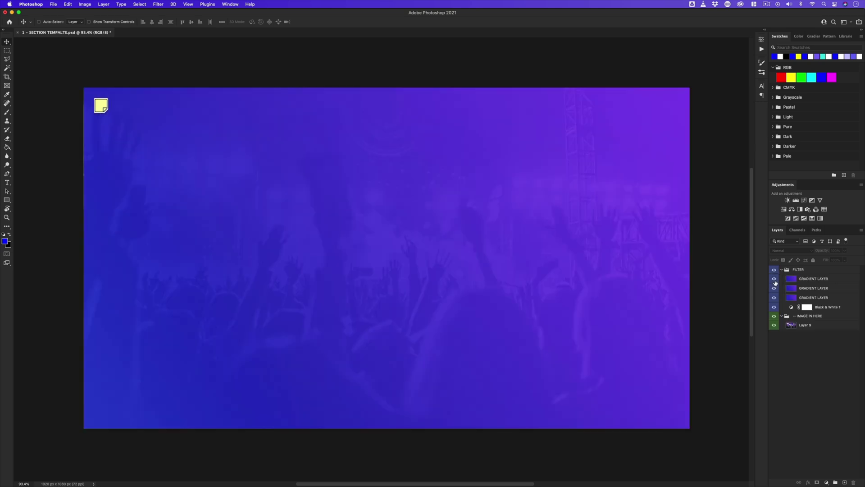
pyautogui.moveTo(775, 299); pyautogui.dragTo(775, 281)
pyautogui.click(775, 281)
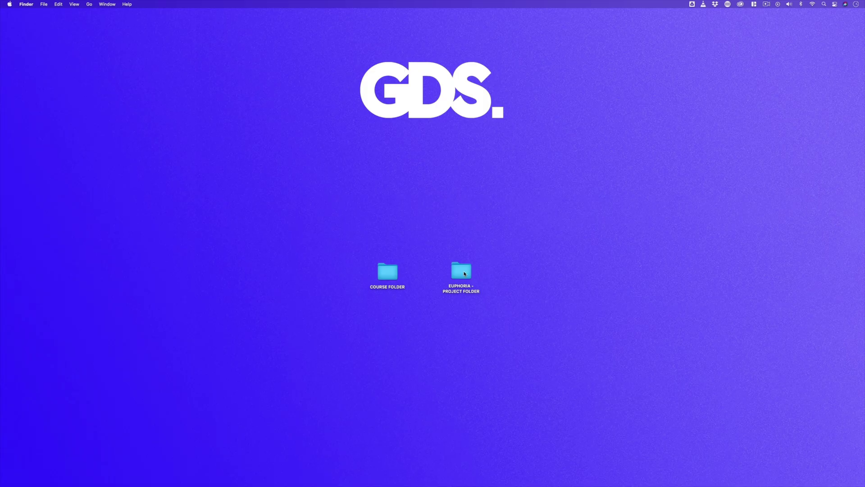
# Switch to Finder and open the -- ASSETS folder under 3 - PRESENTATIONS in the EUPHORIA project folder.
pyautogui.doubleClick(459, 271)
pyautogui.click(90, 283)
pyautogui.click(212, 257)
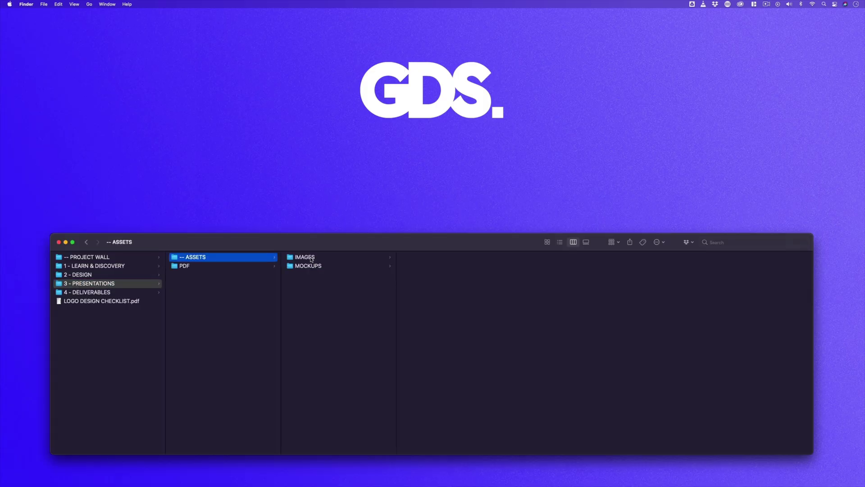
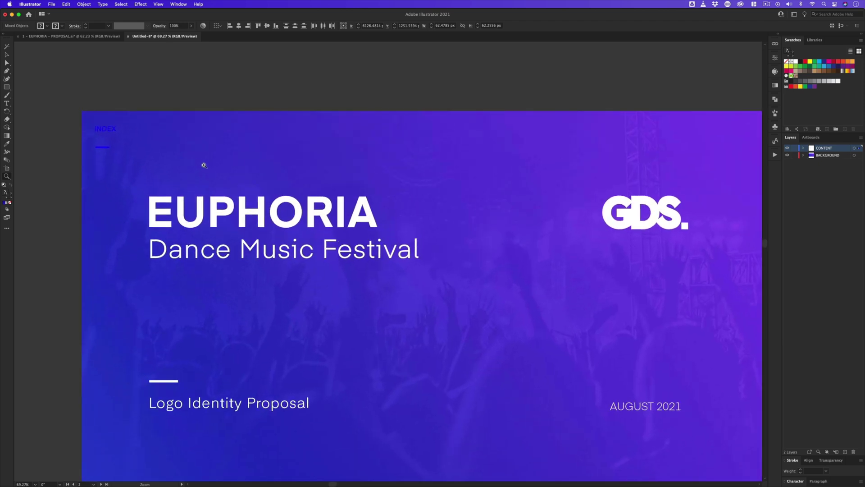
# Delete the INDEX label and the short blue line beneath it from the cover artboard.
pyautogui.press('v')
pyautogui.click(109, 94)
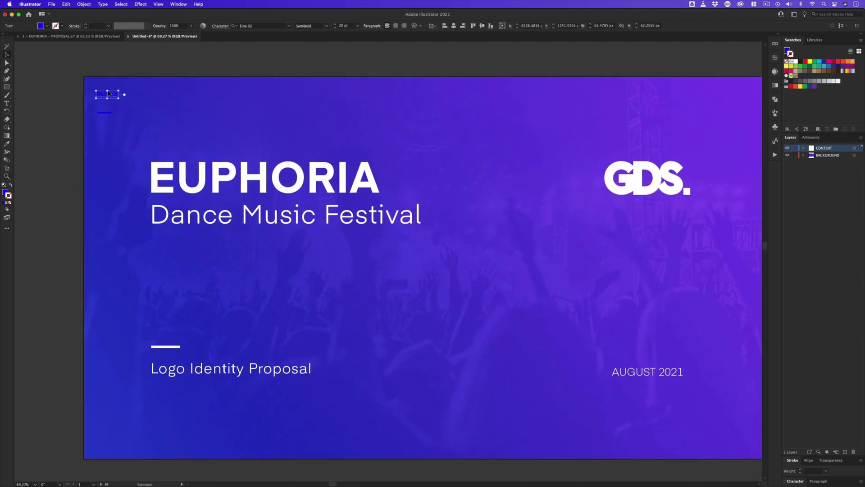
pyautogui.press('Delete')
pyautogui.click(103, 113)
pyautogui.press('Delete')
# Cut the EUPHORIA DANCE MUSIC FESTIVAL footer from the WHAT'S IN STORE page and paste it in place across all artboards.
pyautogui.hscroll(10, 564, 183)
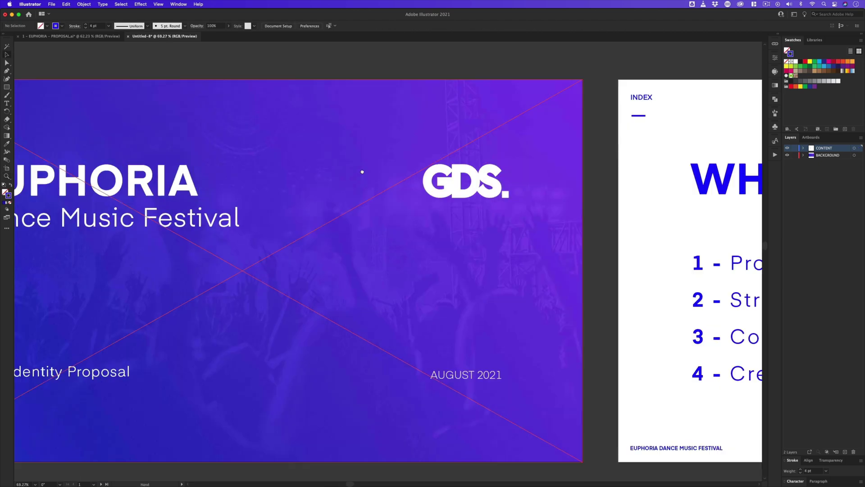
pyautogui.click(219, 440)
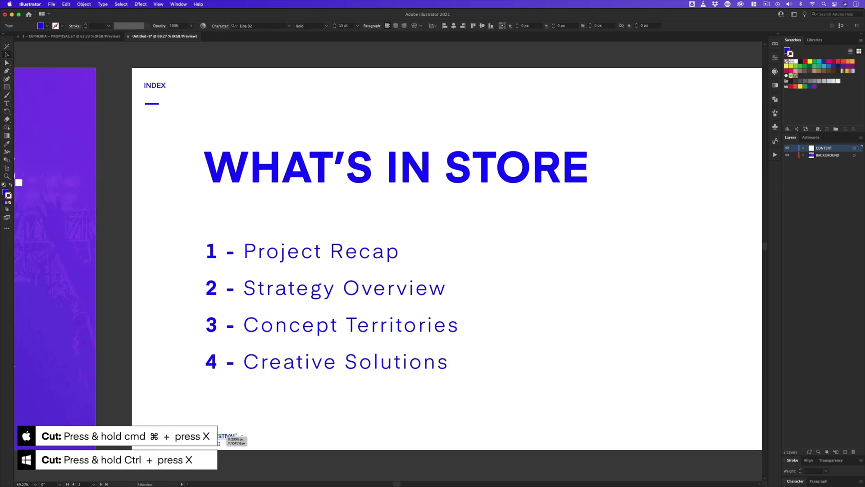
pyautogui.press('super+x')
pyautogui.moveTo(439, 272); pyautogui.dragTo(324, 303)
pyautogui.scroll(-1, 361, 300)
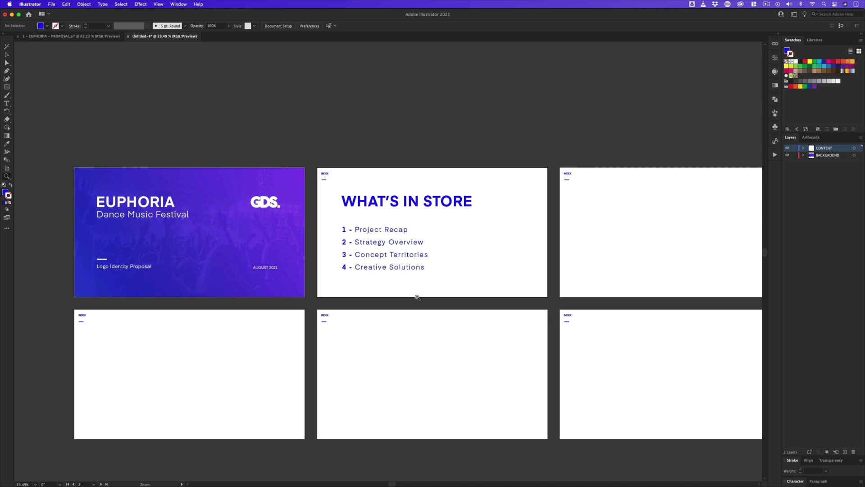
pyautogui.press('shift+alt+super+v')
pyautogui.hscroll(5, 418, 283)
pyautogui.scroll(-2, 418, 284)
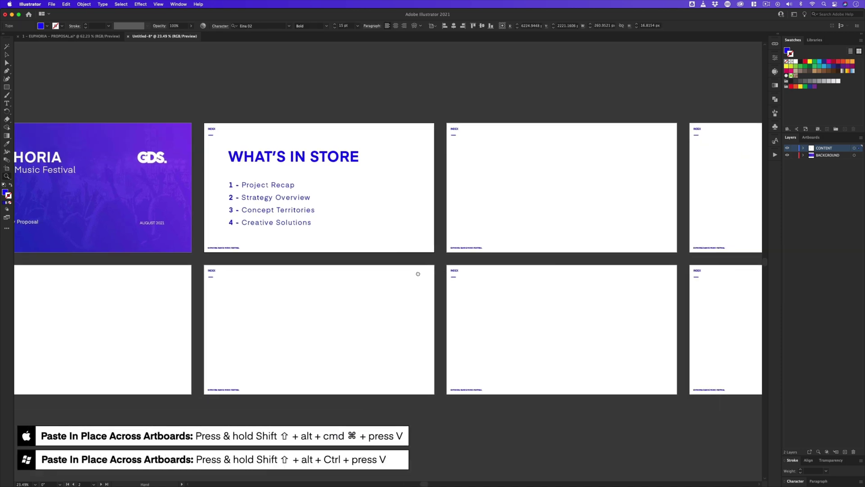
pyautogui.moveTo(417, 273); pyautogui.dragTo(350, 270)
pyautogui.moveTo(649, 253); pyautogui.dragTo(393, 252)
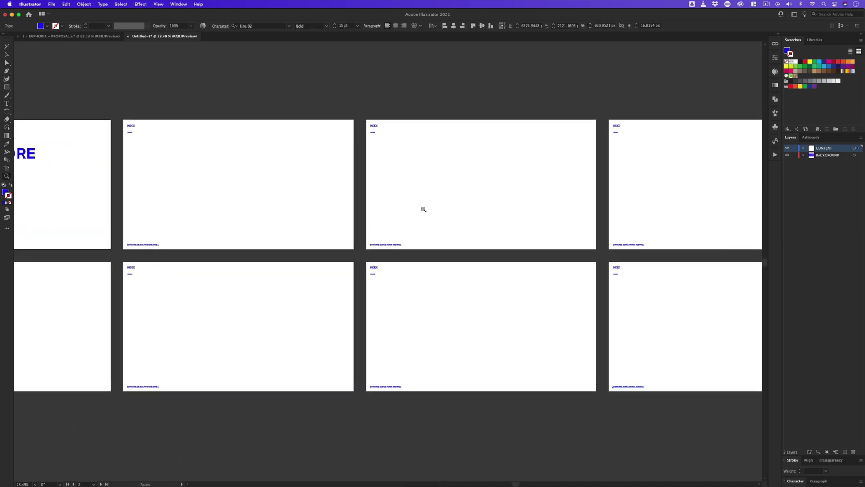
# Delete the EUPHORIA DANCE MUSIC FESTIVAL footer from the cover artboard.
pyautogui.hscroll(-5, 424, 209)
pyautogui.scroll(2, 423, 209)
pyautogui.hscroll(-5, 186, 289)
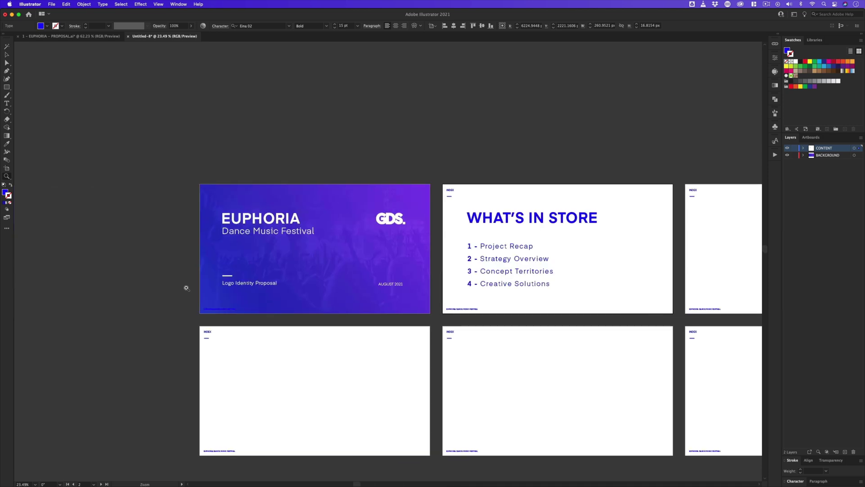
pyautogui.scroll(3, 187, 289)
pyautogui.press('v')
pyautogui.press('Delete')
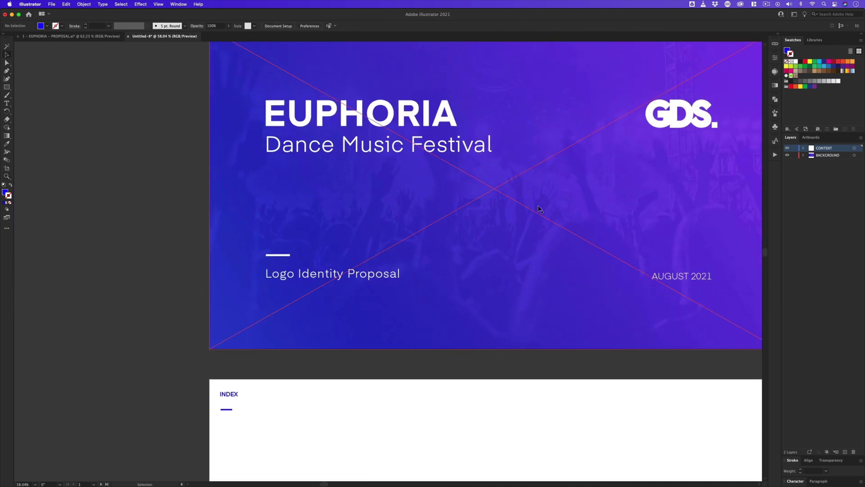
# Look over the WHAT'S IN STORE page and the 1 - PROJECT RECAP section page's heading, subheading, line and footer.
pyautogui.moveTo(564, 191); pyautogui.dragTo(70, 218)
pyautogui.moveTo(449, 150); pyautogui.dragTo(223, 185)
pyautogui.hscroll(-1, 223, 185)
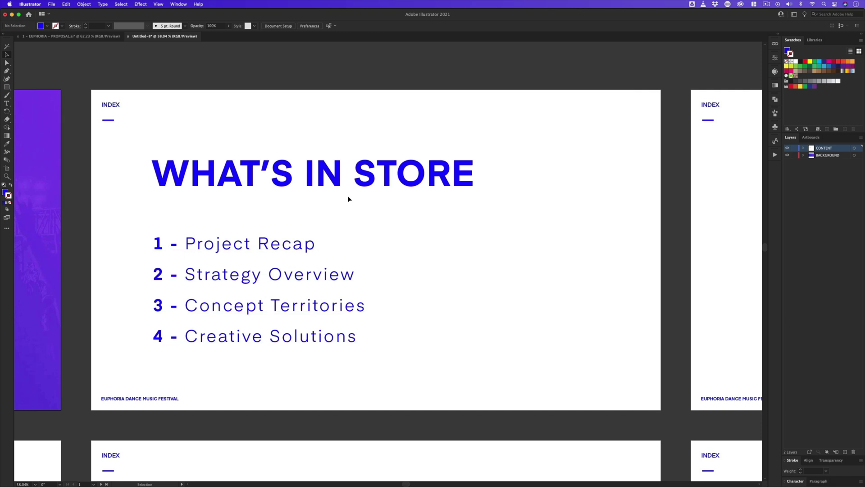
pyautogui.moveTo(324, 226); pyautogui.dragTo(340, 217)
pyautogui.moveTo(388, 233); pyautogui.dragTo(394, 238)
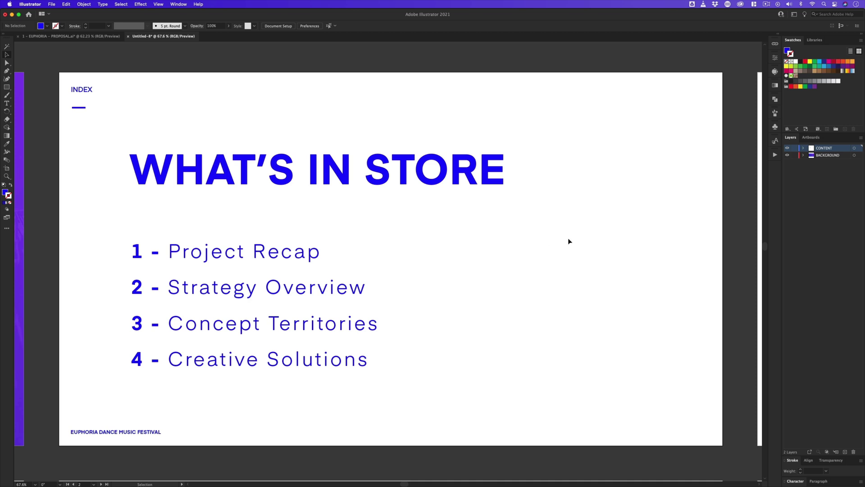
pyautogui.moveTo(582, 234); pyautogui.dragTo(193, 228)
pyautogui.moveTo(557, 217); pyautogui.dragTo(272, 222)
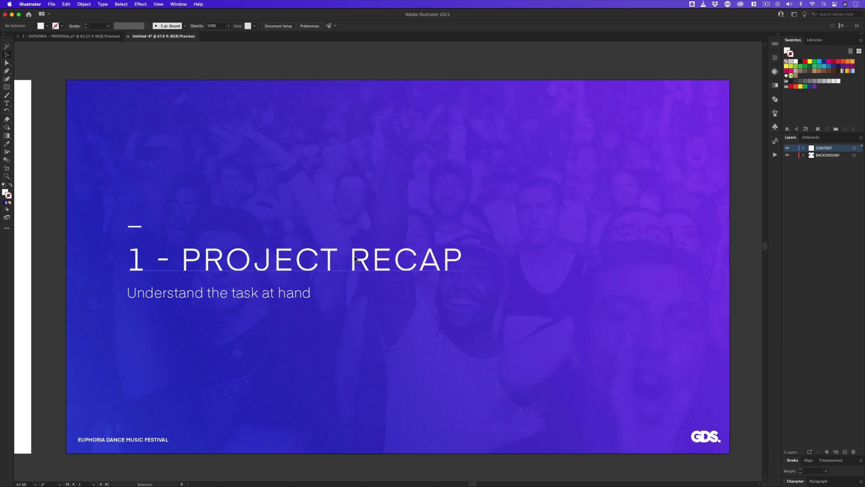
pyautogui.click(249, 294)
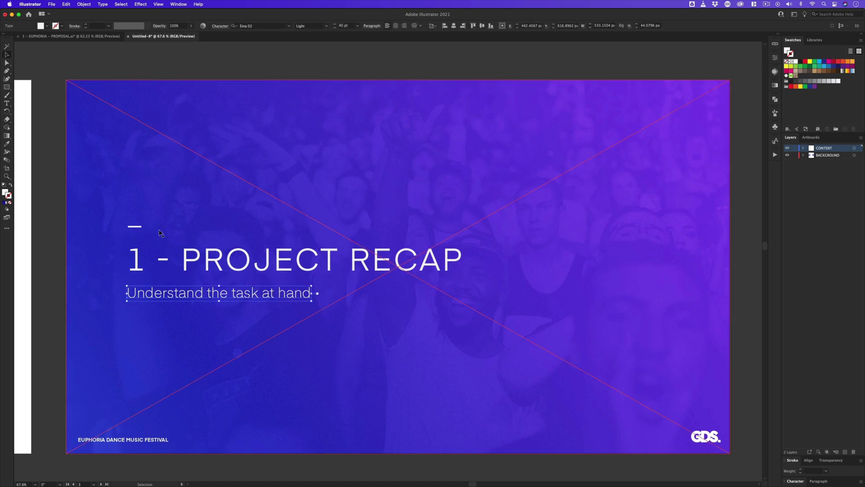
pyautogui.click(136, 226)
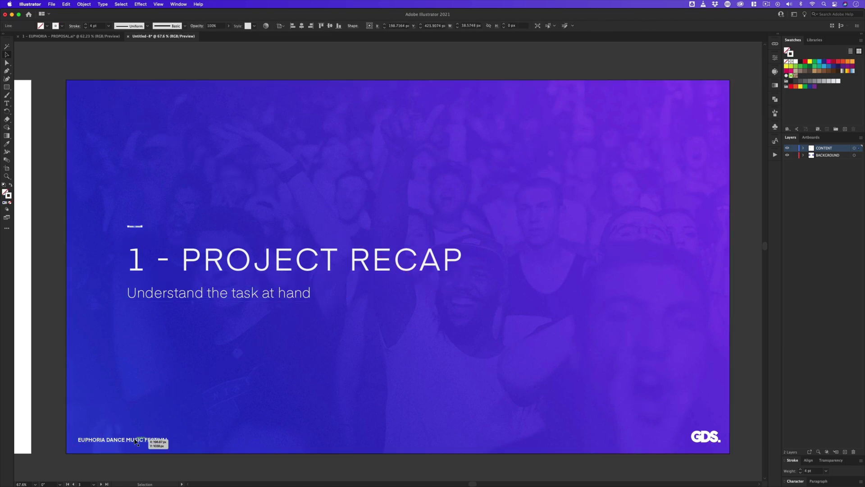
pyautogui.click(160, 442)
pyautogui.click(225, 260)
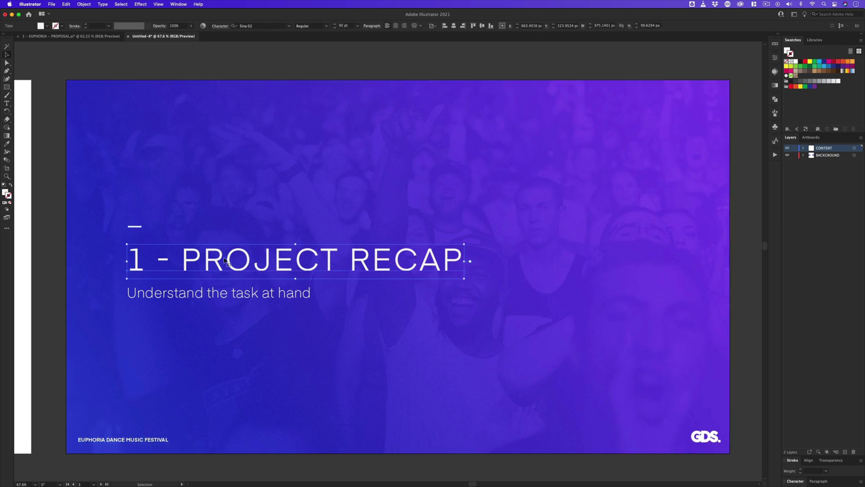
# Look over the section page's subheading and the PROJECT RECAP CONTEXT page's page label and body text.
pyautogui.click(238, 293)
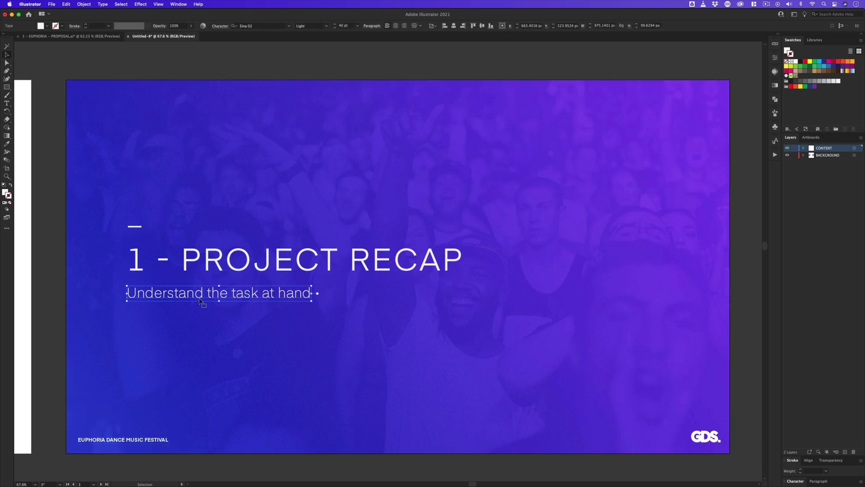
pyautogui.click(740, 206)
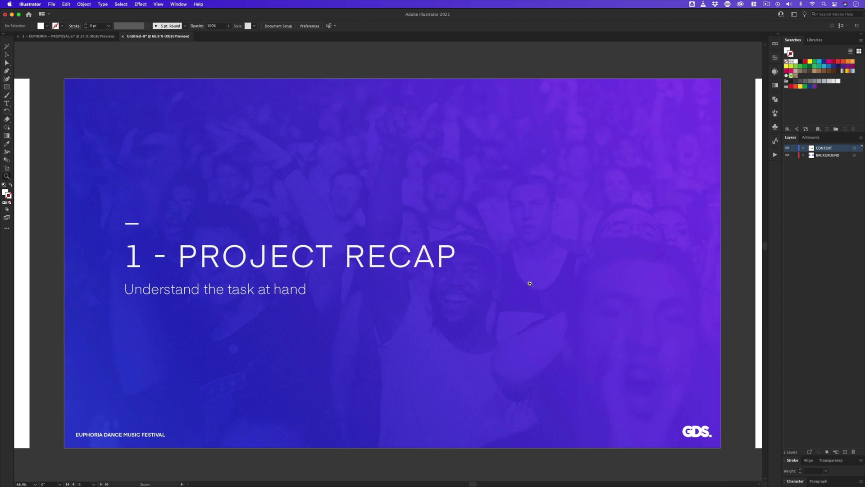
pyautogui.moveTo(616, 275); pyautogui.dragTo(484, 279)
pyautogui.press('space')
pyautogui.moveTo(516, 274); pyautogui.dragTo(203, 273)
pyautogui.moveTo(549, 263); pyautogui.dragTo(496, 268)
pyautogui.moveTo(362, 273); pyautogui.dragTo(464, 214)
pyautogui.press('v')
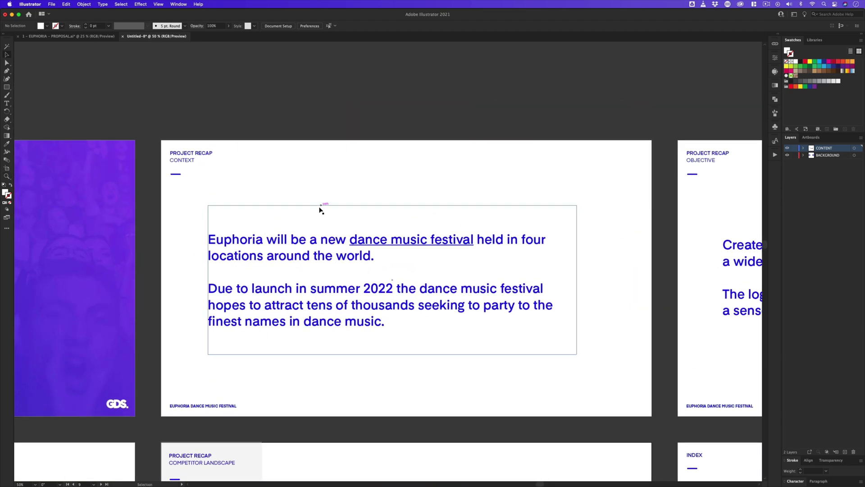
pyautogui.click(319, 245)
pyautogui.click(193, 162)
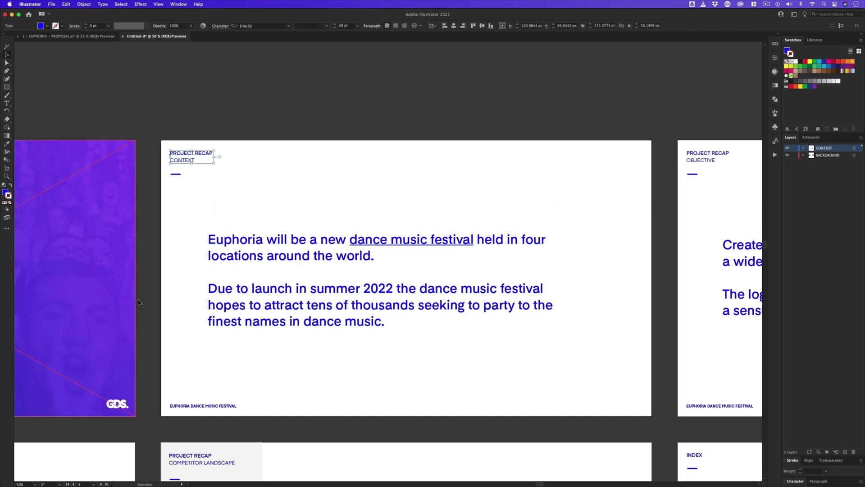
# Examine the body text of the PROJECT RECAP OBJECTIVE page and how the page sits among the neighbouring artboards.
pyautogui.moveTo(570, 187); pyautogui.dragTo(328, 186)
pyautogui.moveTo(546, 207); pyautogui.dragTo(394, 198)
pyautogui.click(472, 241)
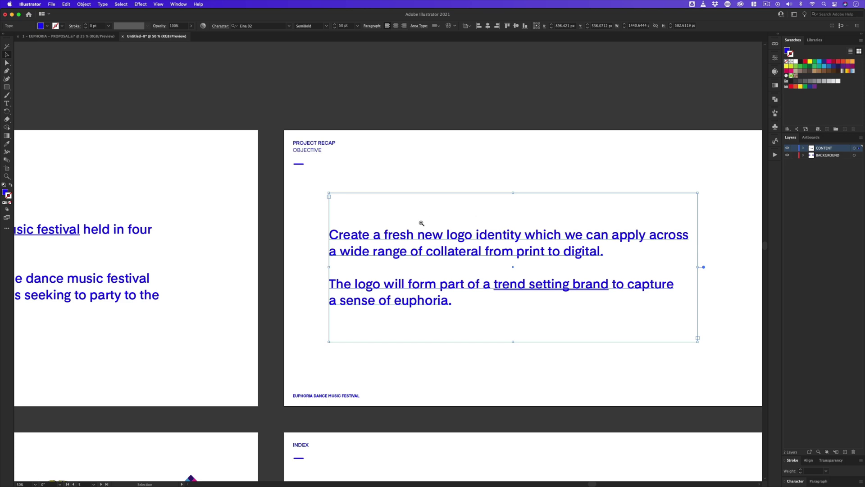
pyautogui.press('z')
pyautogui.keyDown('alt'); pyautogui.click(361, 254); pyautogui.keyUp('alt')
pyautogui.keyDown('alt'); pyautogui.click(361, 254); pyautogui.keyUp('alt')
pyautogui.moveTo(218, 308); pyautogui.dragTo(412, 284)
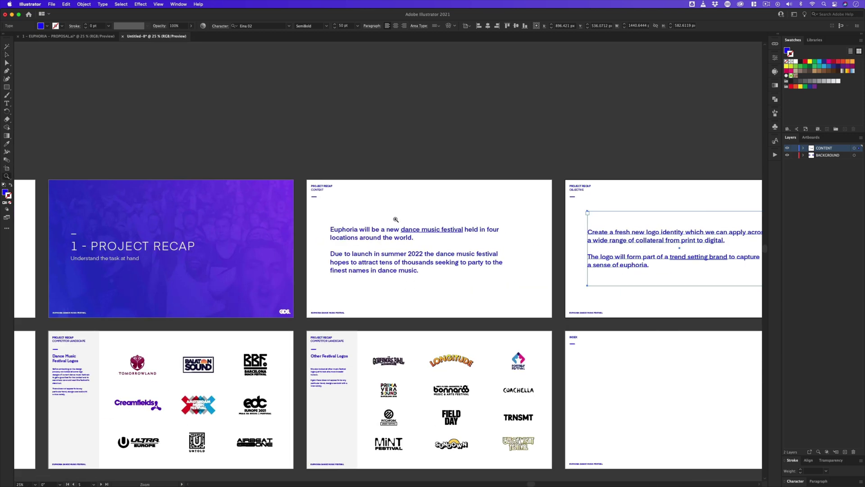
# Look over the first page in the second row and the KEY CONSIDERATIONS page's label and centred statements.
pyautogui.keyDown('super'); pyautogui.click(396, 219); pyautogui.keyUp('super')
pyautogui.keyDown('super'); pyautogui.click(402, 271); pyautogui.keyUp('super')
pyautogui.moveTo(757, 266); pyautogui.dragTo(513, 265)
pyautogui.moveTo(199, 341); pyautogui.dragTo(719, 210)
pyautogui.moveTo(246, 301); pyautogui.dragTo(667, 260)
pyautogui.moveTo(247, 244); pyautogui.dragTo(305, 230)
pyautogui.press('super+z')
pyautogui.press('super+z')
pyautogui.press('z')
pyautogui.moveTo(479, 232); pyautogui.dragTo(27, 240)
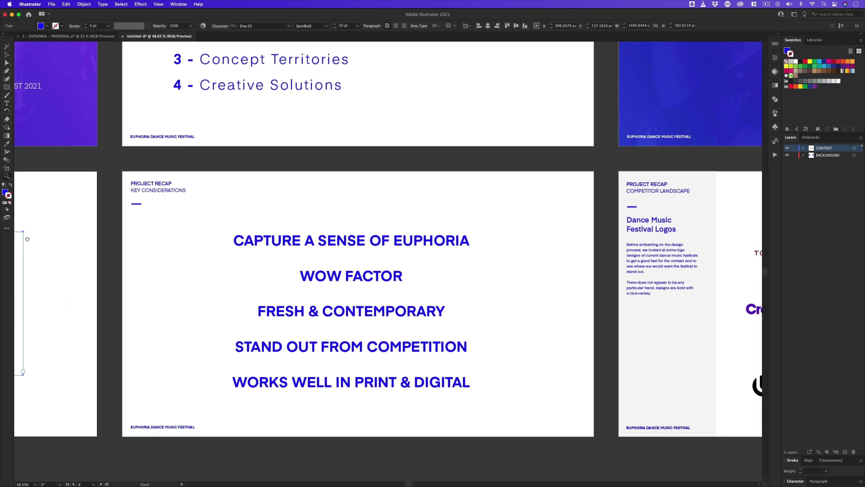
pyautogui.click(151, 186)
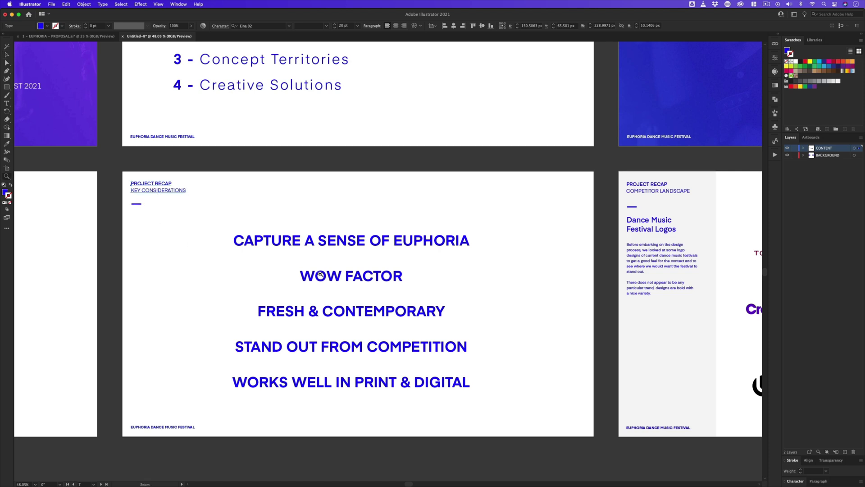
pyautogui.moveTo(318, 274); pyautogui.dragTo(345, 257)
pyautogui.moveTo(288, 303); pyautogui.dragTo(285, 280)
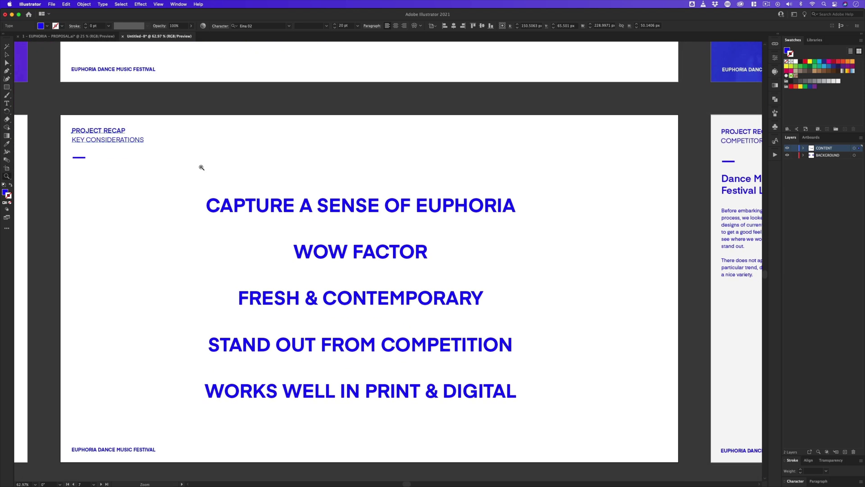
pyautogui.click(141, 104)
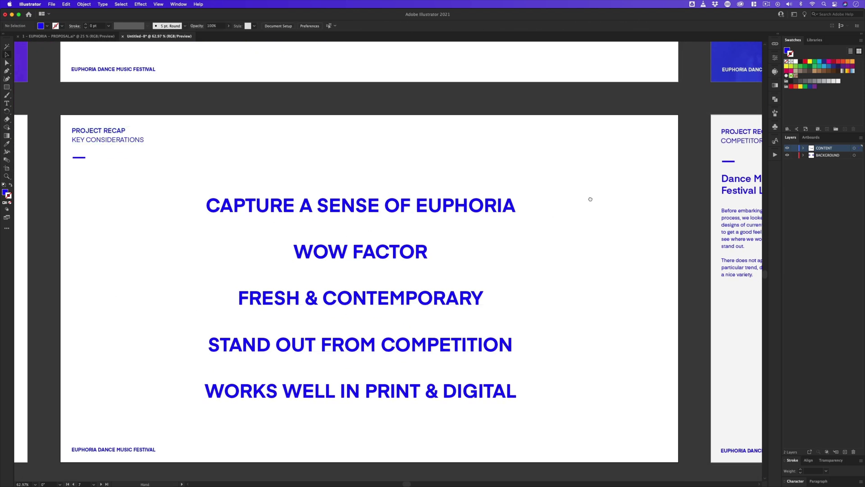
# Examine the two COMPETITOR LANDSCAPE pages, including the grey sidebar, its heading and body text, and the festival logo grids.
pyautogui.moveTo(591, 199); pyautogui.dragTo(104, 186)
pyautogui.moveTo(500, 177); pyautogui.dragTo(357, 177)
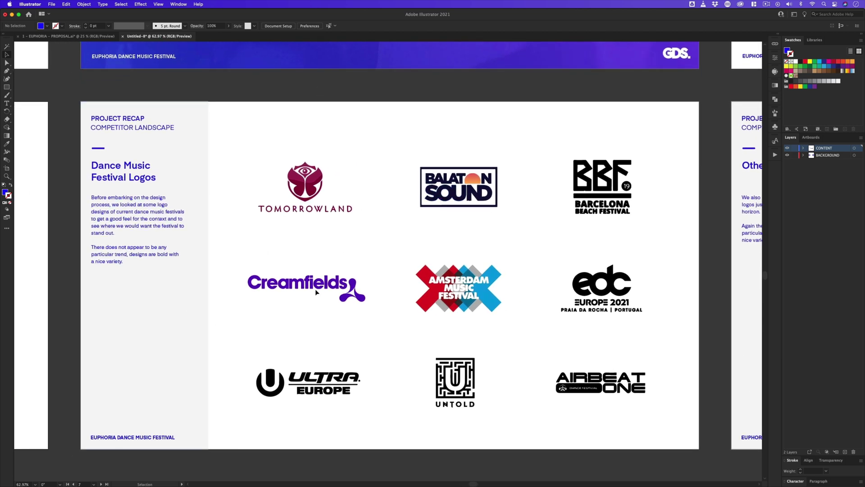
pyautogui.click(179, 317)
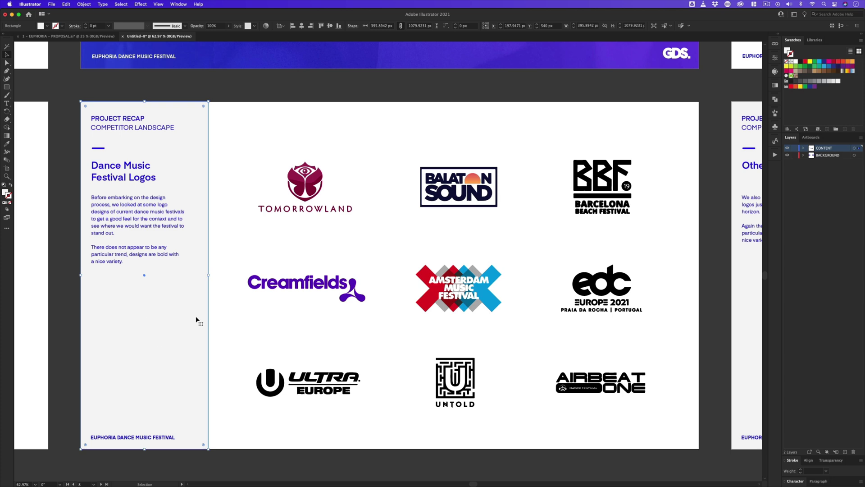
pyautogui.click(247, 193)
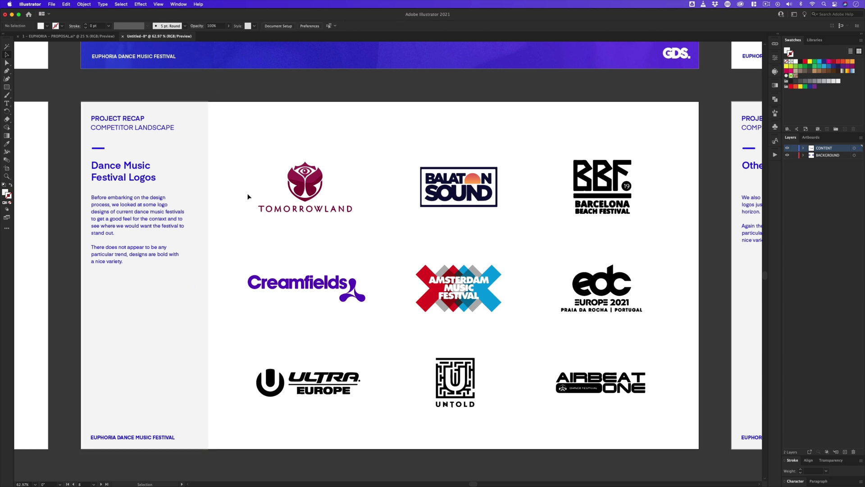
pyautogui.moveTo(699, 231); pyautogui.dragTo(241, 244)
pyautogui.moveTo(536, 224); pyautogui.dragTo(337, 226)
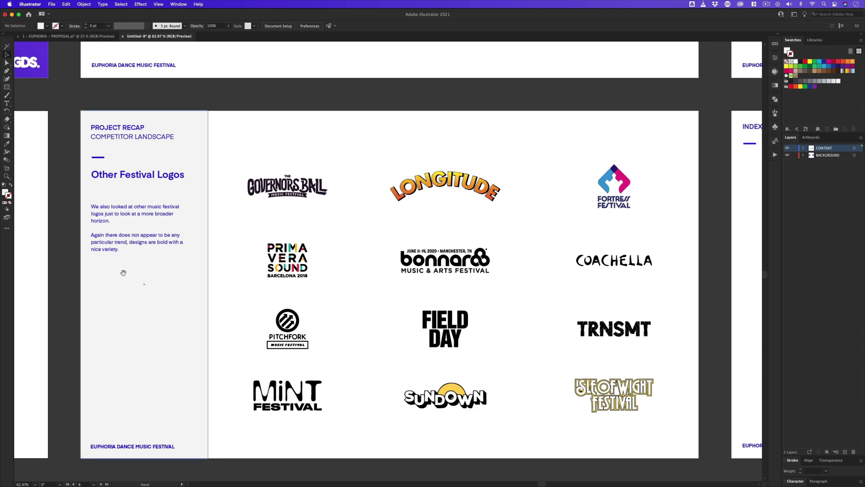
pyautogui.hscroll(-15, 123, 272)
pyautogui.click(122, 173)
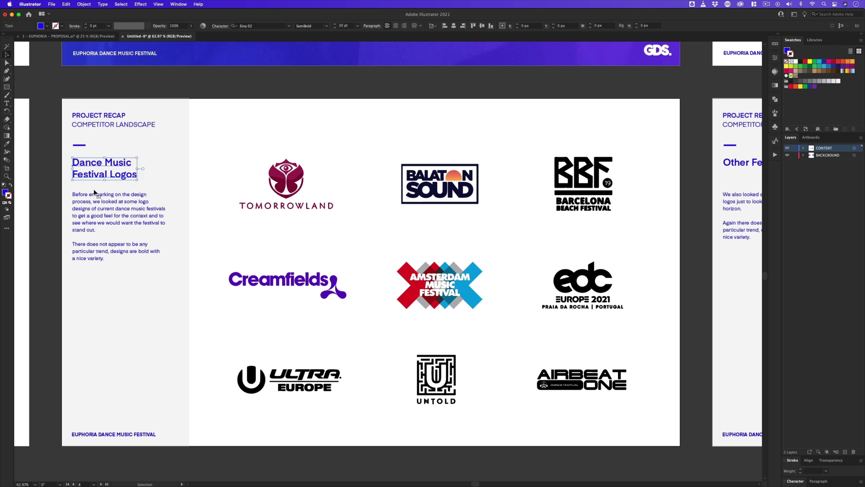
pyautogui.click(95, 194)
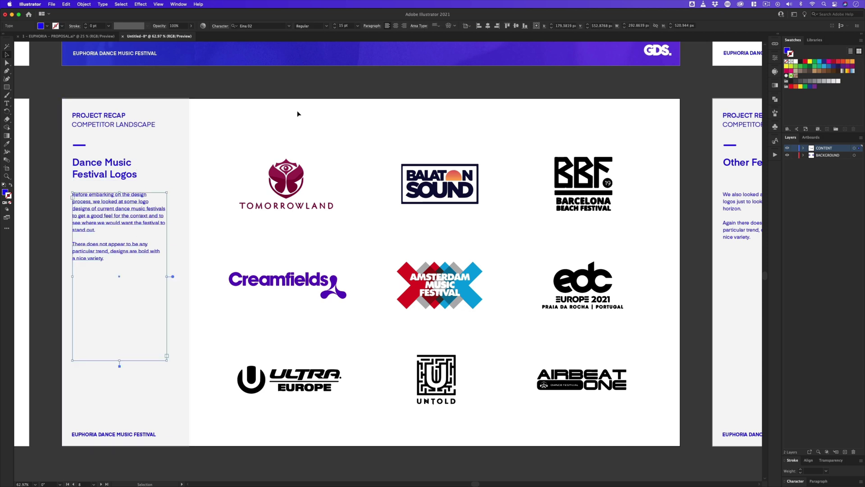
pyautogui.click(298, 96)
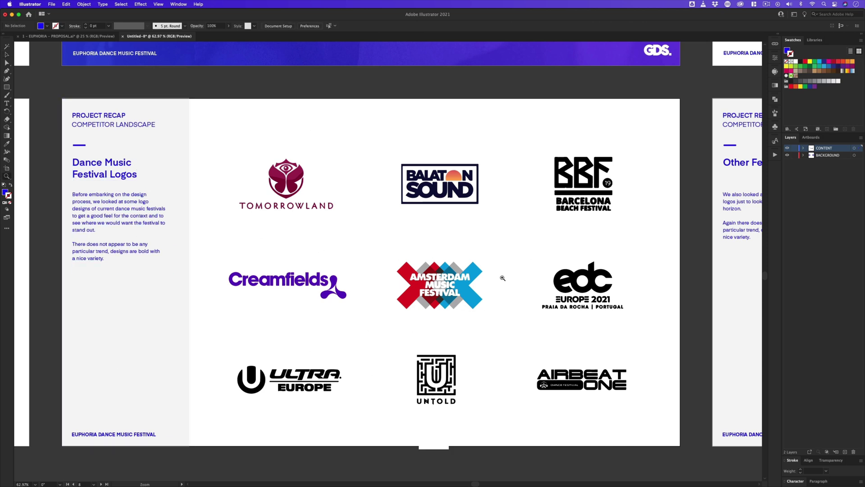
# Copy the contents of the 1 - PROJECT RECAP section page and paste them in place on the empty tenth artboard.
pyautogui.scroll(-6, 498, 276)
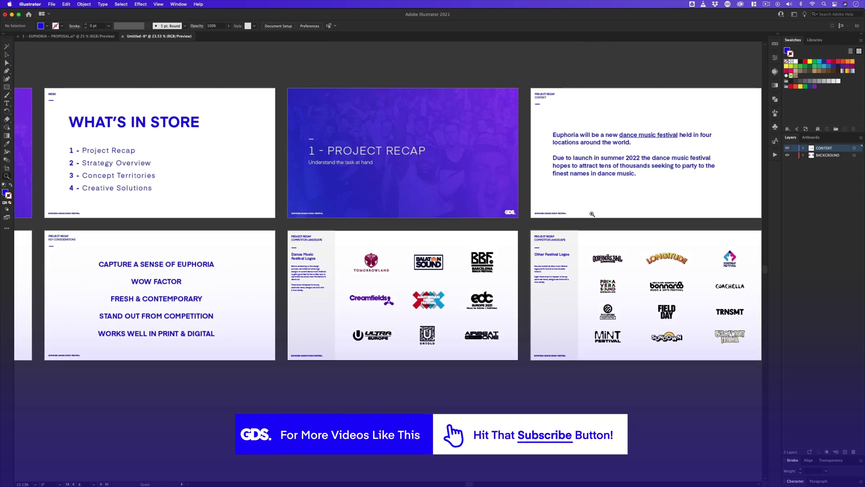
pyautogui.scroll(-3, 410, 205)
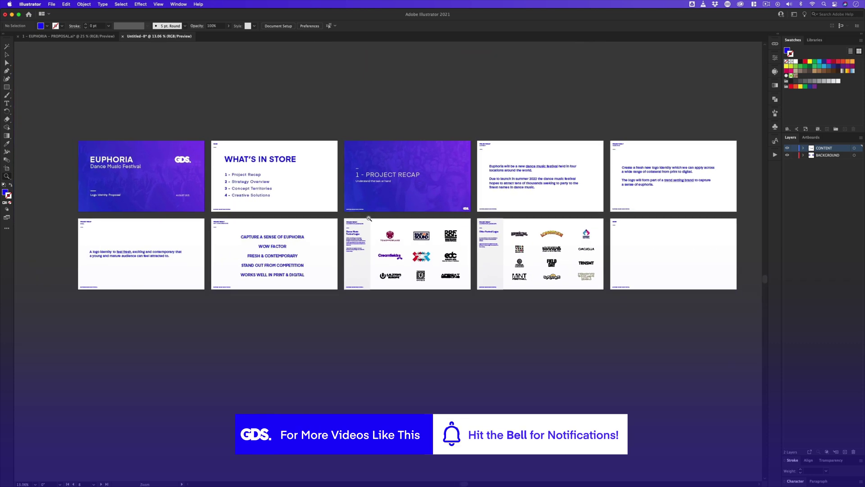
pyautogui.moveTo(433, 210); pyautogui.dragTo(410, 247)
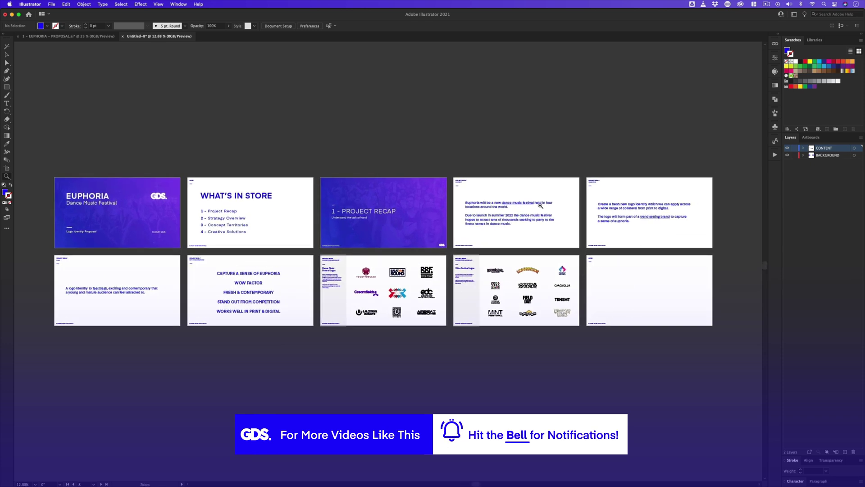
pyautogui.moveTo(377, 216); pyautogui.dragTo(513, 132)
pyautogui.press('v')
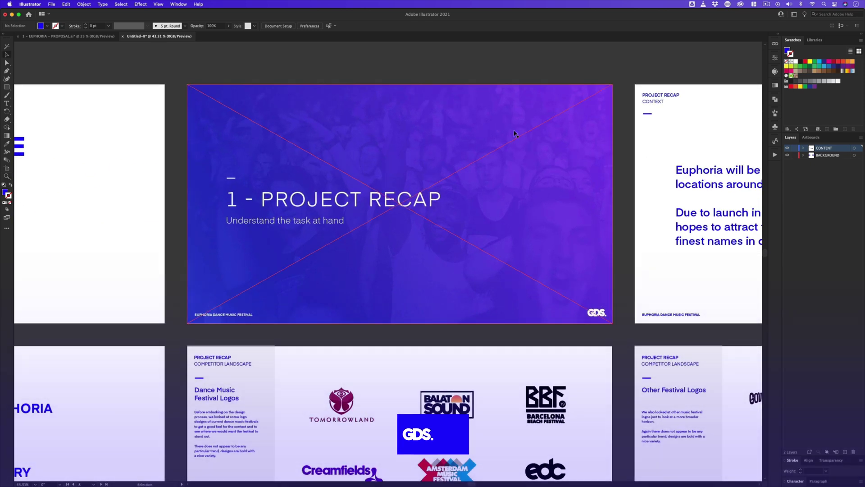
pyautogui.moveTo(266, 59); pyautogui.dragTo(197, 67)
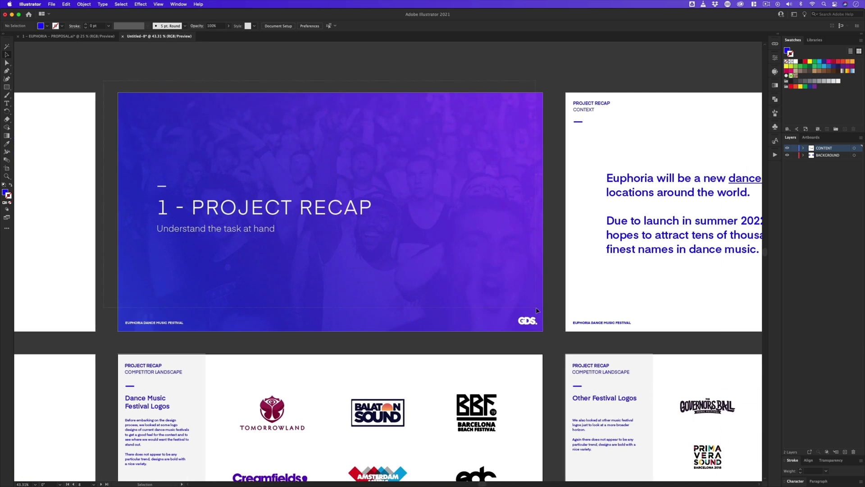
pyautogui.moveTo(536, 308); pyautogui.dragTo(561, 347)
pyautogui.moveTo(559, 286); pyautogui.dragTo(66, 184)
pyautogui.click(502, 273)
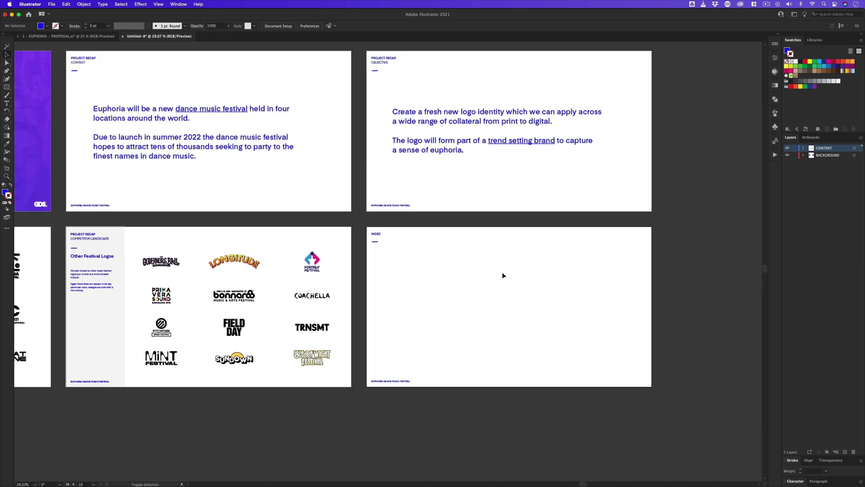
pyautogui.keyDown('super'); pyautogui.click(502, 275); pyautogui.keyUp('super')
pyautogui.press('super+shift+v')
pyautogui.moveTo(332, 134); pyautogui.dragTo(333, 335)
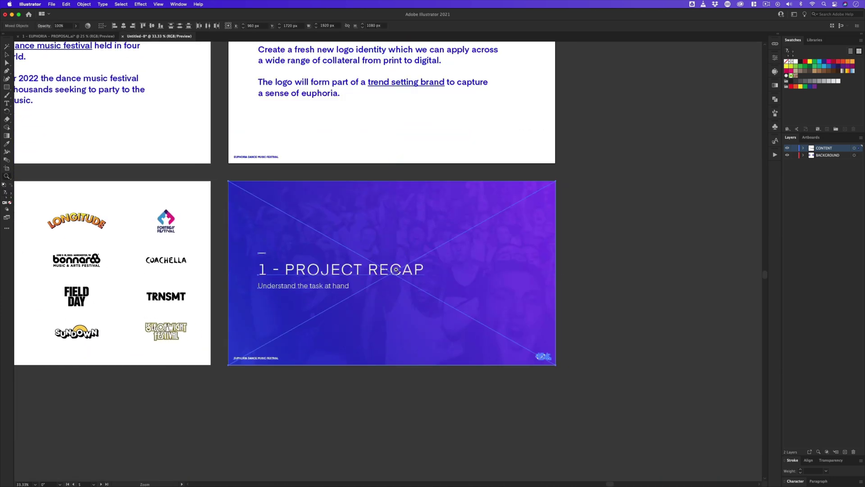
pyautogui.scroll(3, 395, 270)
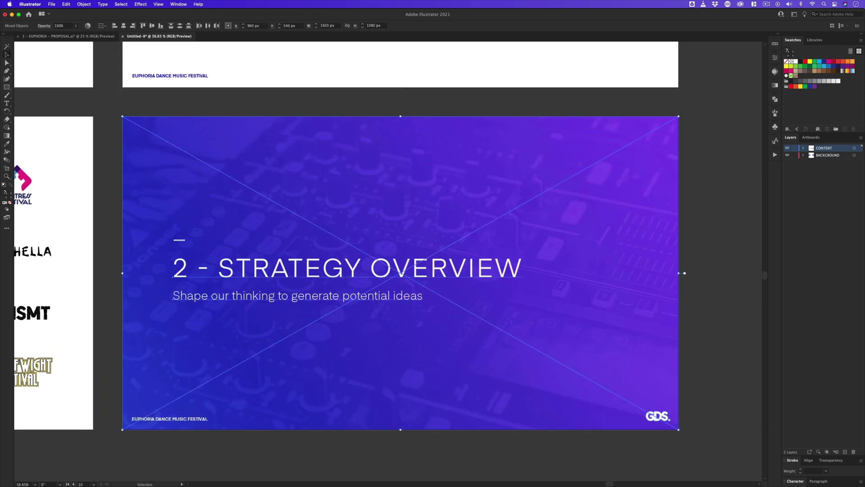
# Add ten new blank artboards to the document, up to Artboard 20.
pyautogui.click(709, 355)
pyautogui.moveTo(333, 208); pyautogui.dragTo(386, 257)
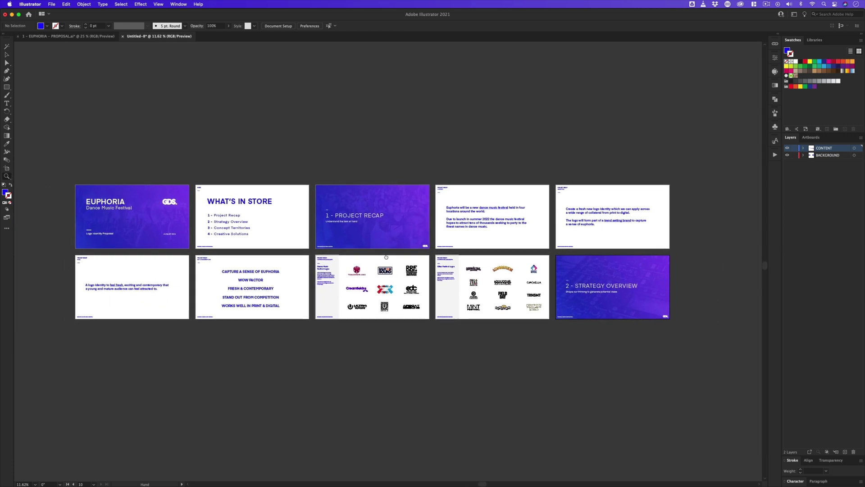
pyautogui.click(809, 137)
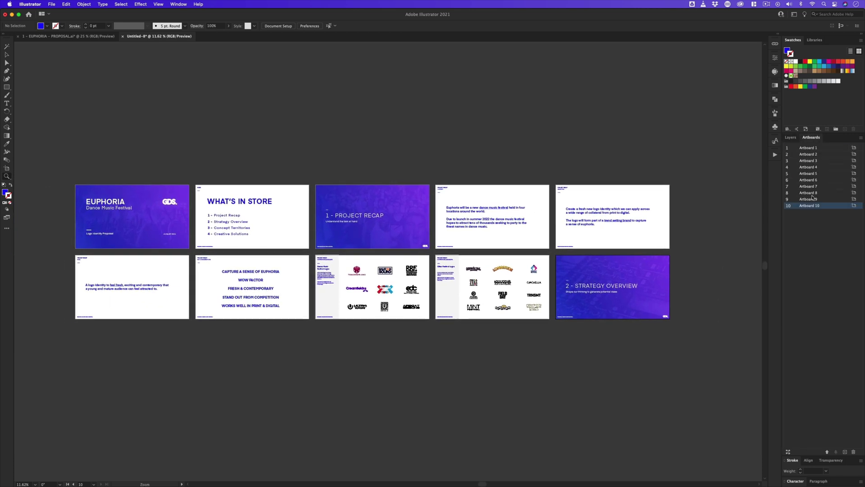
pyautogui.click(845, 453)
pyautogui.click(845, 452)
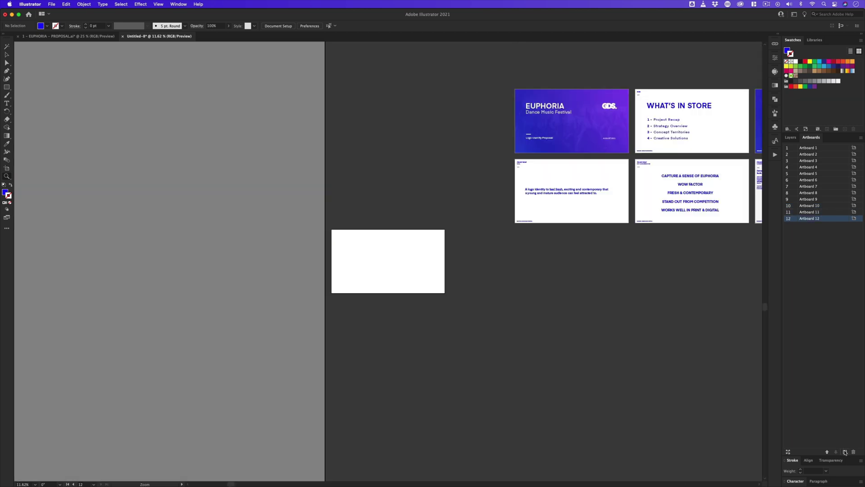
pyautogui.click(846, 452)
pyautogui.click(845, 452)
pyautogui.click(845, 452)
pyautogui.click(845, 453)
pyautogui.click(845, 452)
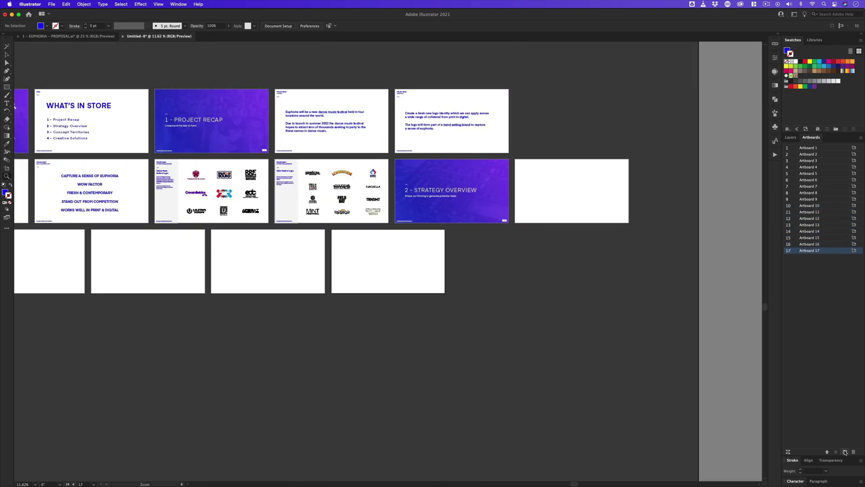
pyautogui.click(845, 452)
pyautogui.click(845, 452)
pyautogui.click(845, 452)
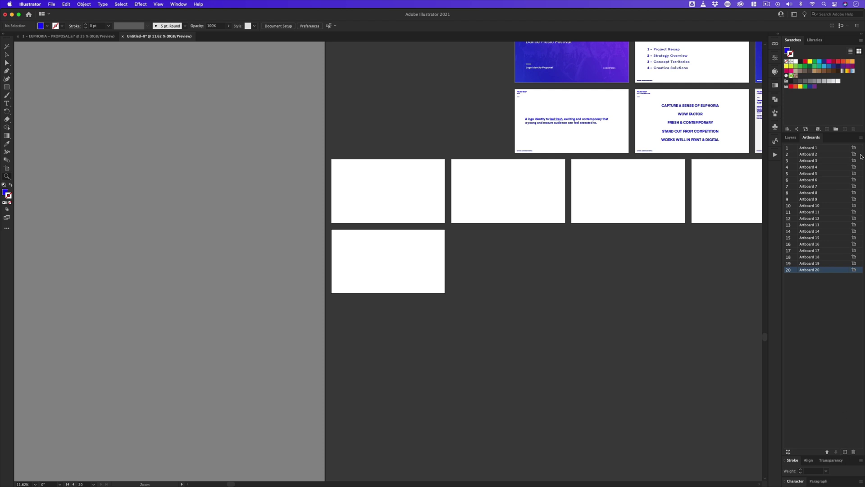
# Rearrange all artboards into five columns with 100 px spacing, moving the artwork with them.
pyautogui.click(860, 140)
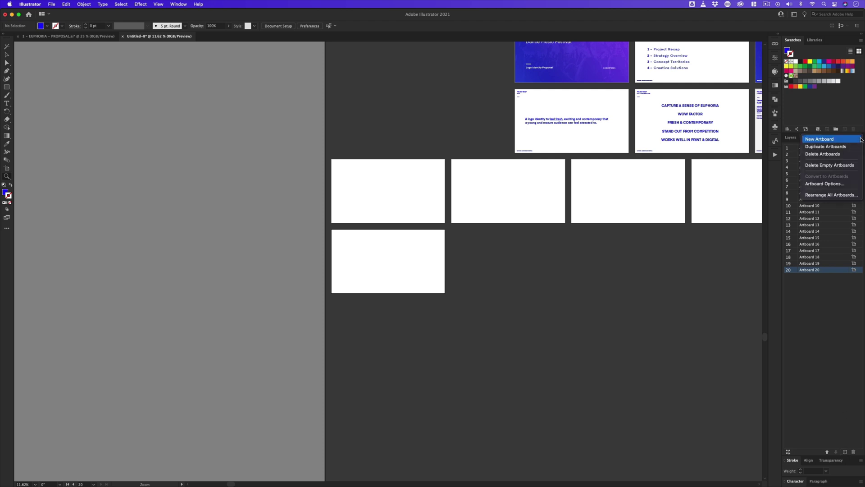
pyautogui.click(824, 195)
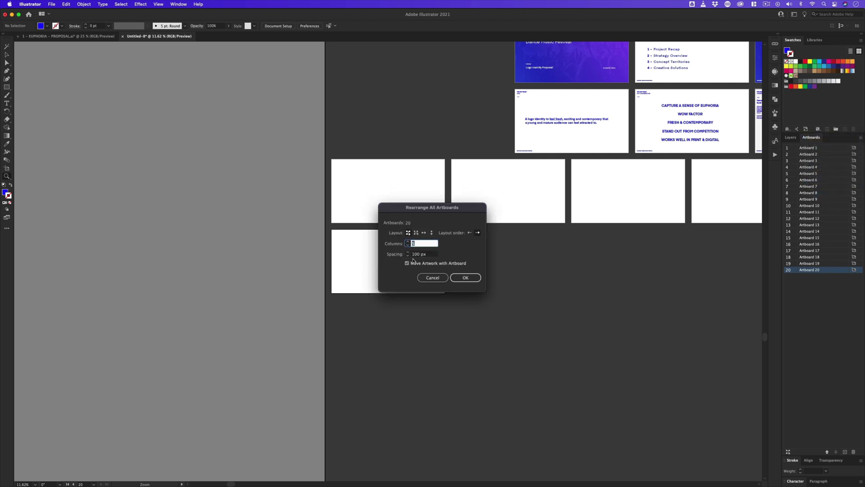
pyautogui.click(465, 278)
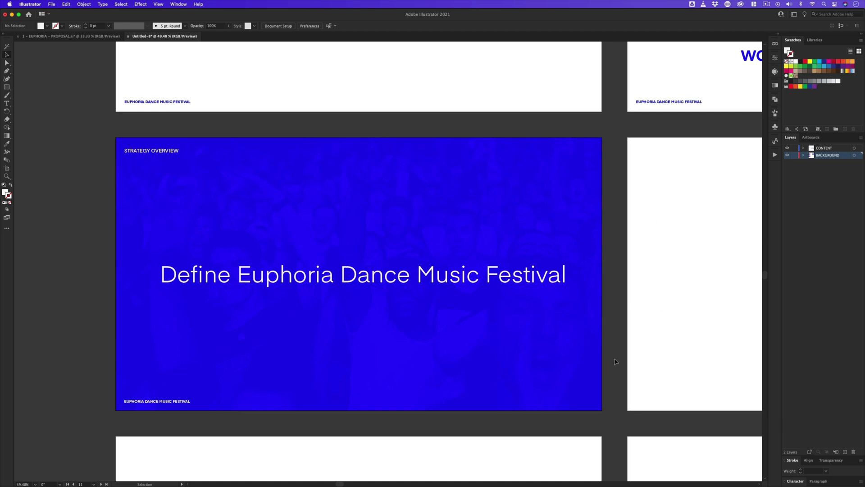
# Look over the Define Euphoria Dance Music Festival page's heading, STRATEGY OVERVIEW label and footer.
pyautogui.click(356, 273)
pyautogui.click(175, 151)
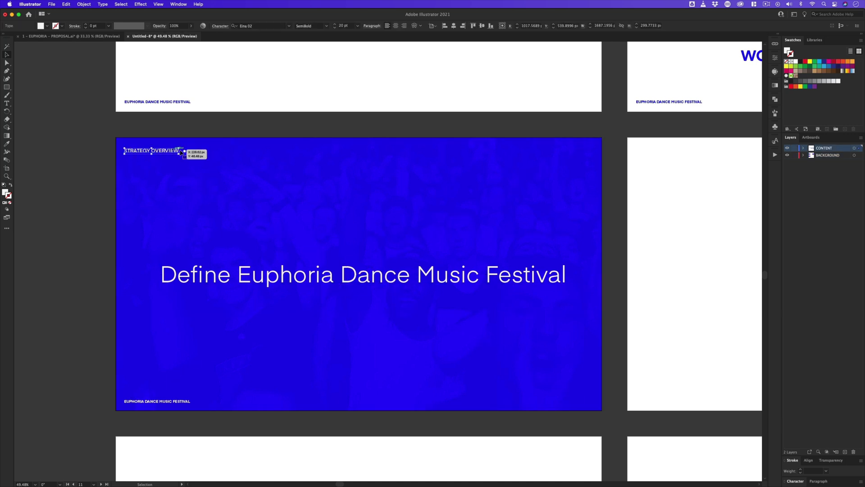
pyautogui.click(185, 401)
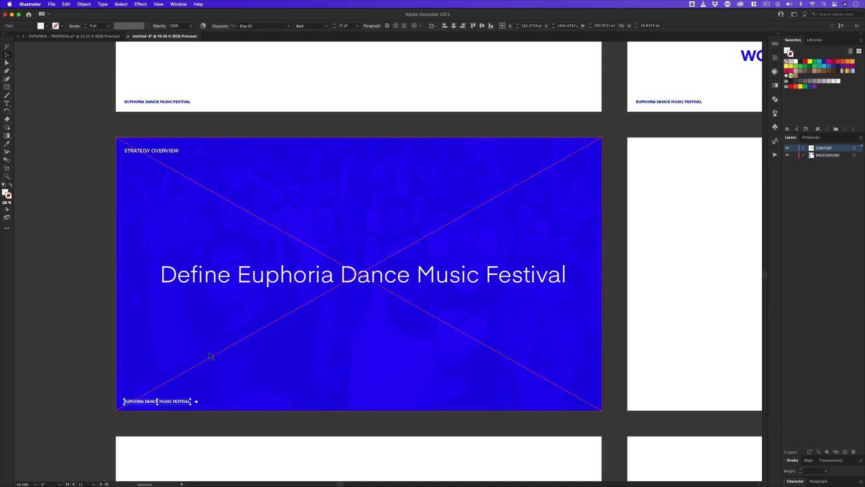
# Delete the EUPHORIA DANCE MUSIC FESTIVAL footer from the Define Euphoria Dance Music Festival page.
pyautogui.click(201, 425)
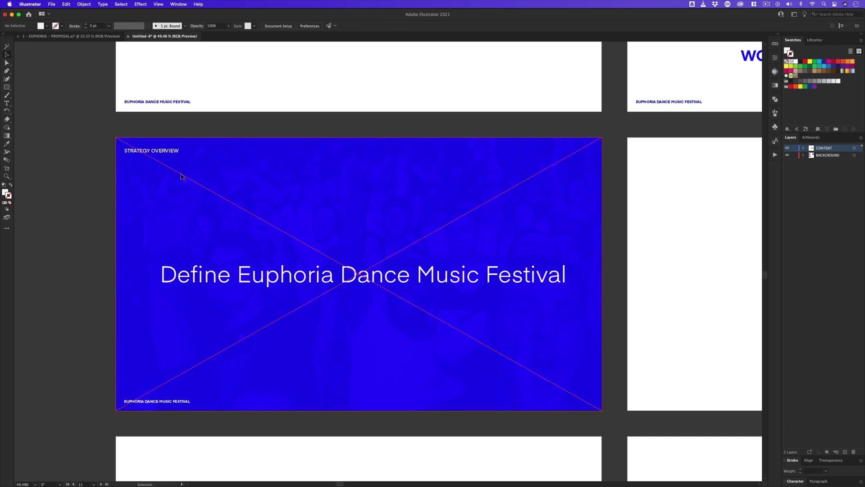
pyautogui.click(174, 153)
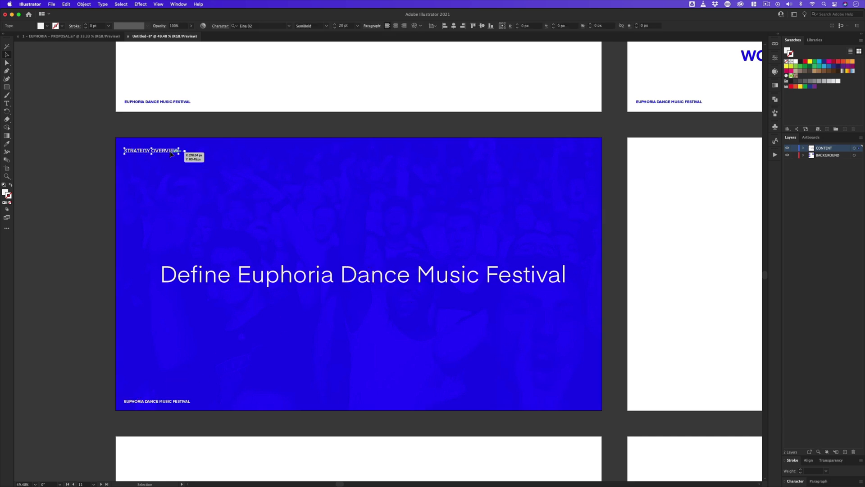
pyautogui.click(165, 402)
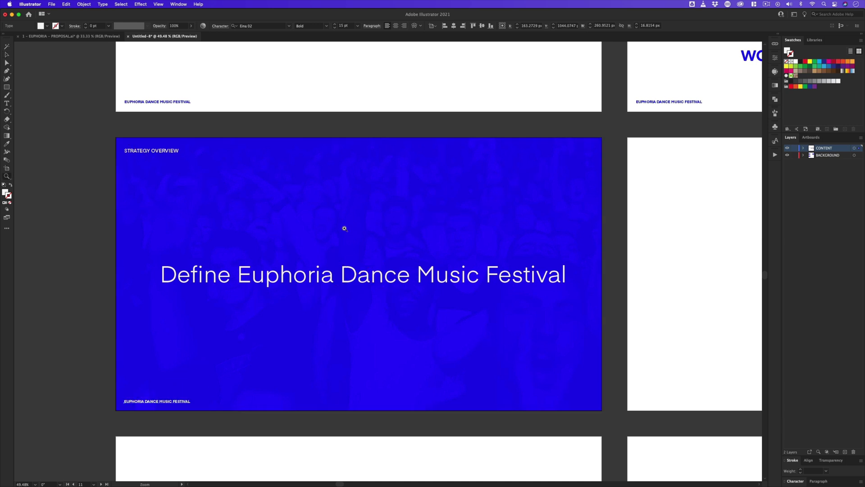
pyautogui.scroll(3, 355, 215)
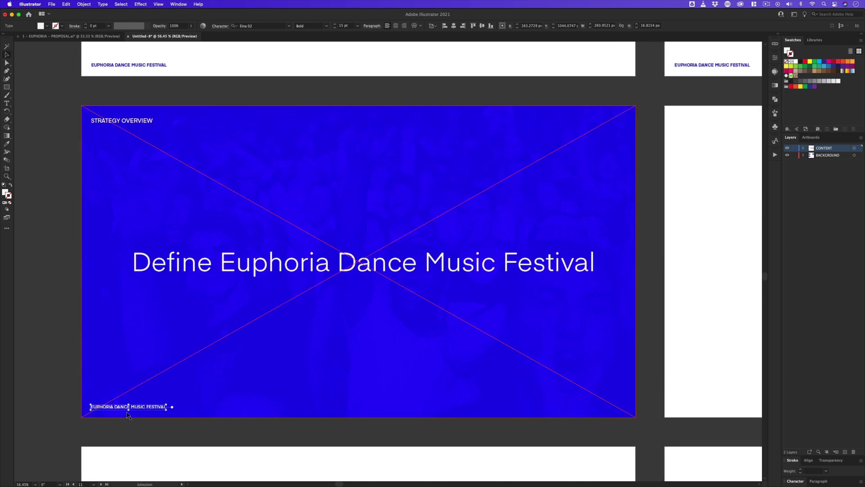
pyautogui.click(151, 432)
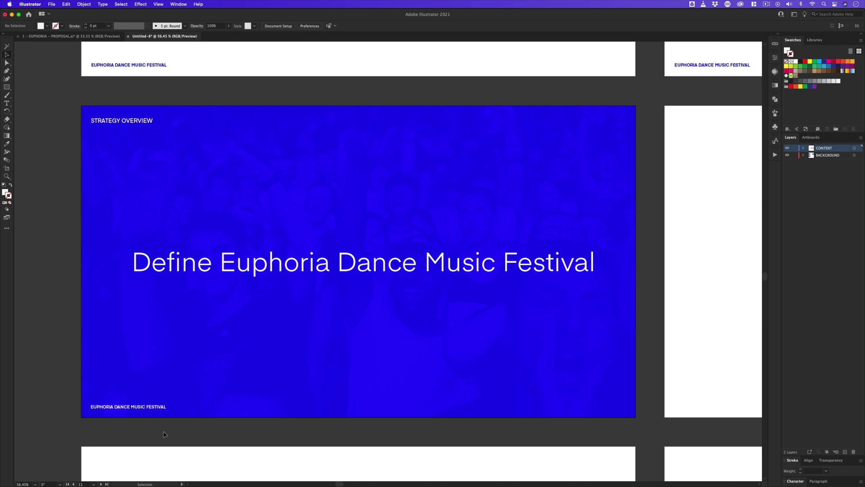
pyautogui.click(157, 410)
pyautogui.press('Delete')
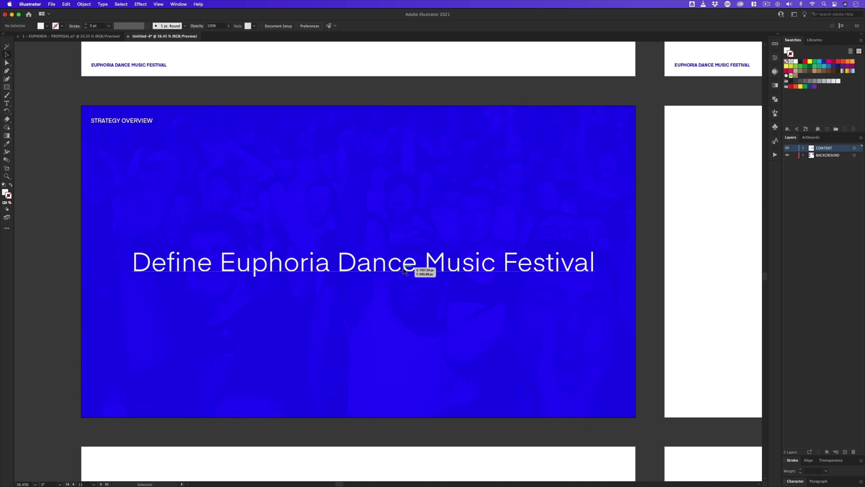
# Copy the footer from the KEY CONSIDERATIONS page, paste it in place on the Define Euphoria page and fill it white.
pyautogui.scroll(5, 260, 313)
pyautogui.hscroll(10, 261, 312)
pyautogui.click(432, 199)
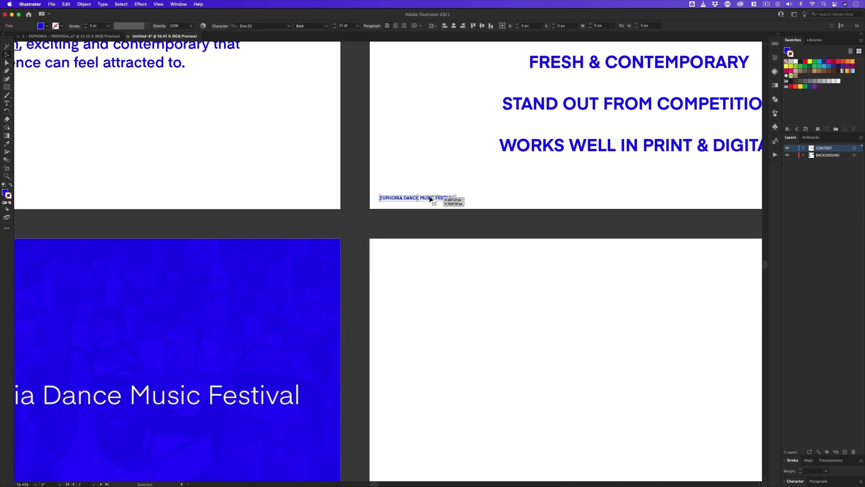
pyautogui.moveTo(228, 320); pyautogui.dragTo(459, 180)
pyautogui.moveTo(355, 208); pyautogui.dragTo(406, 210)
pyautogui.click(352, 256)
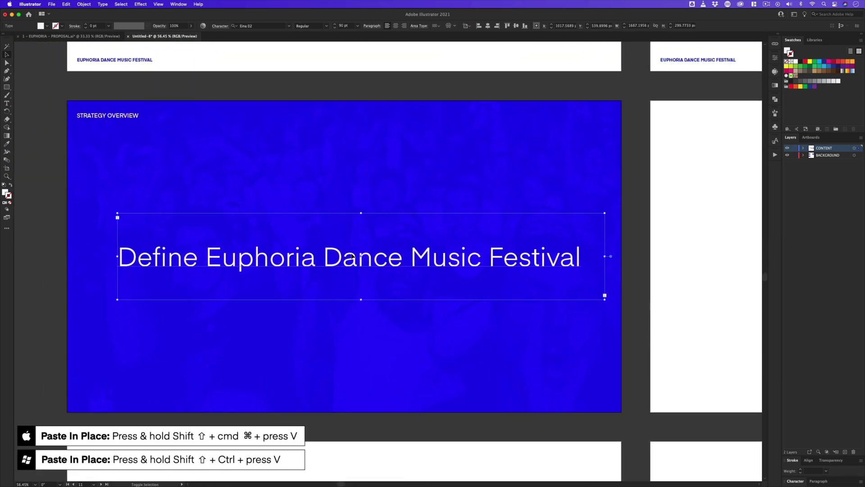
pyautogui.press('super+shift+a')
pyautogui.press('super+shift+v')
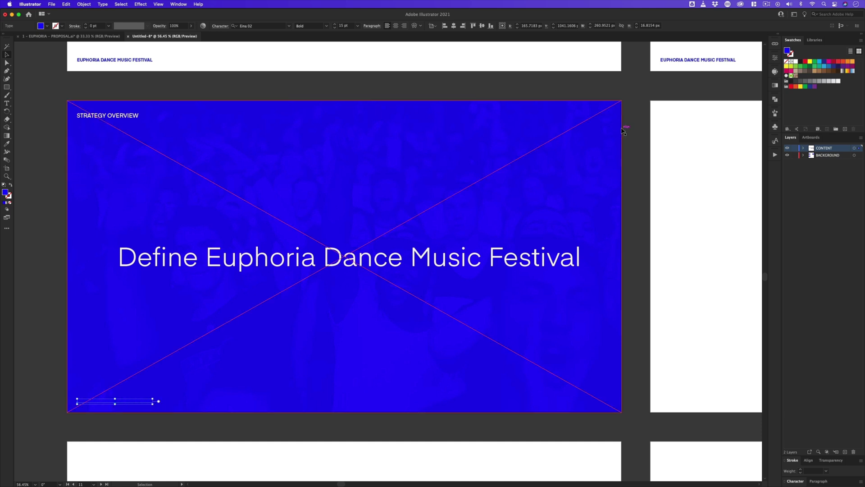
pyautogui.click(795, 63)
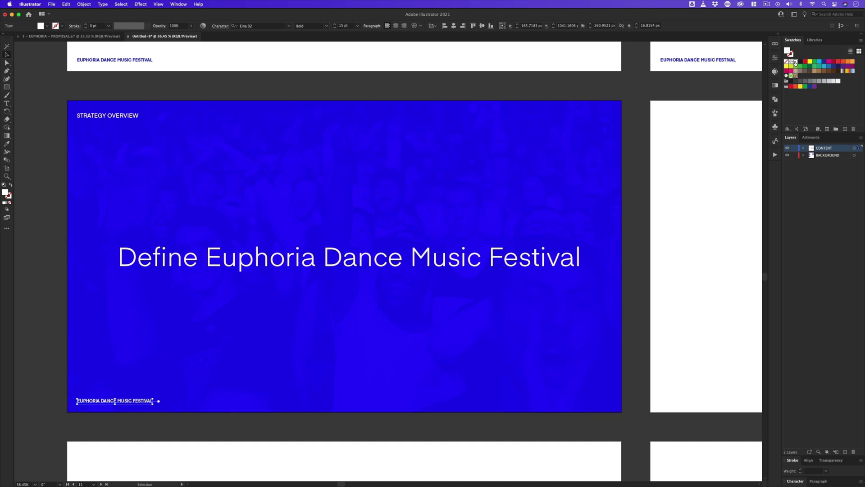
pyautogui.click(139, 426)
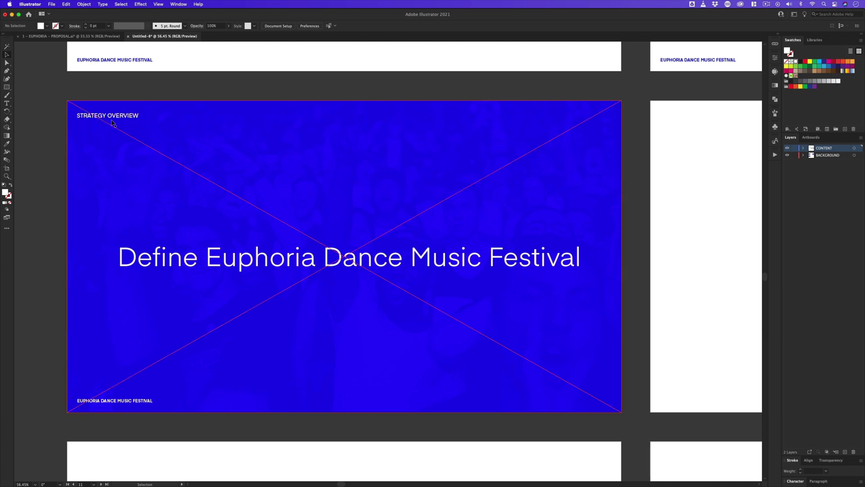
# Compare the page's label and footer with the PROJECT RECAP pages, and examine the blue filter layers in Photoshop's sub-section template.
pyautogui.scroll(10, 111, 123)
pyautogui.hscroll(3, 111, 123)
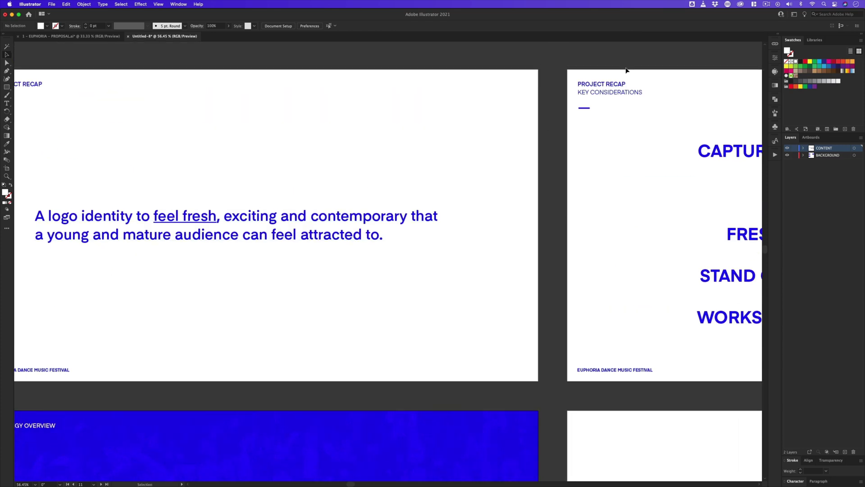
pyautogui.hscroll(-3, 111, 159)
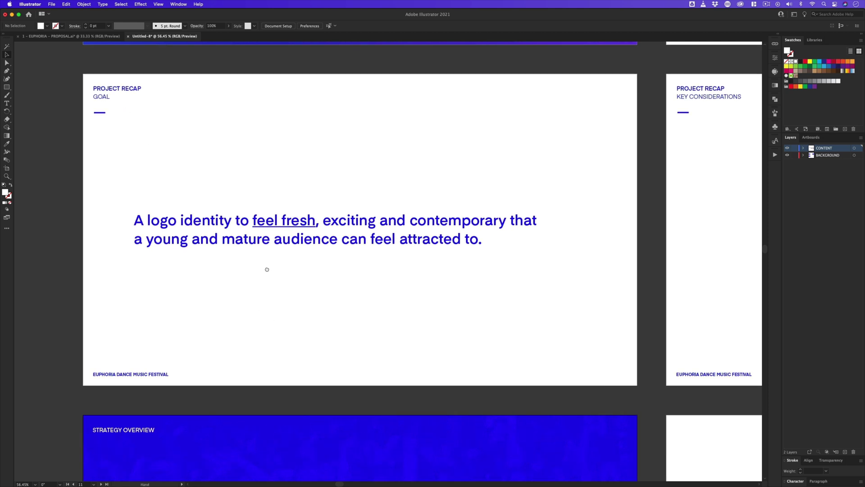
pyautogui.scroll(-10, 267, 269)
pyautogui.moveTo(191, 214); pyautogui.dragTo(186, 218)
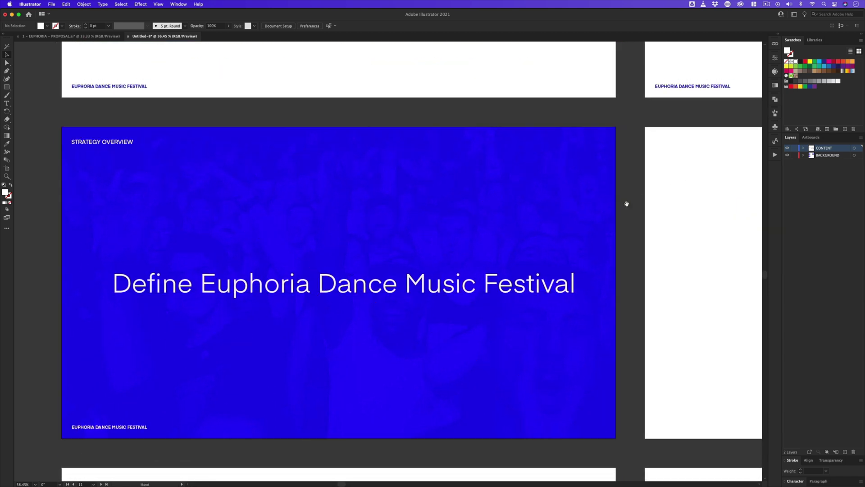
pyautogui.moveTo(626, 203); pyautogui.dragTo(633, 203)
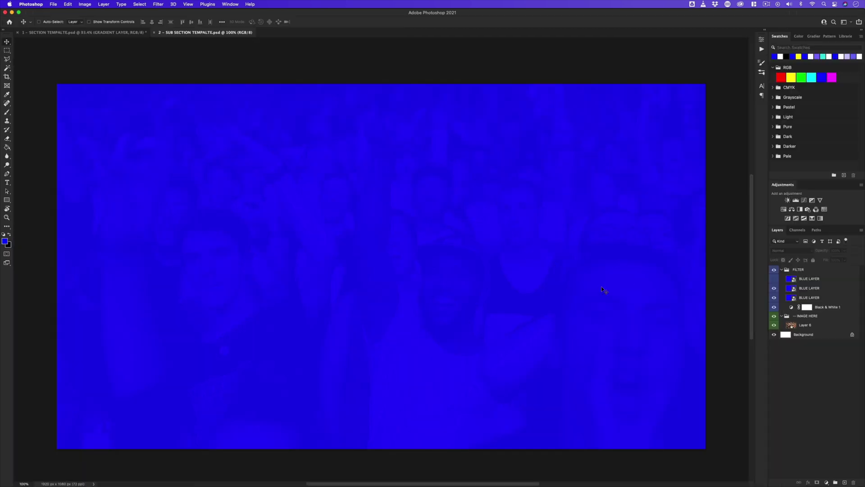
pyautogui.moveTo(774, 289)
pyautogui.mouseDown()
pyautogui.moveTo(774, 308)
pyautogui.moveTo(774, 288)
pyautogui.mouseUp()
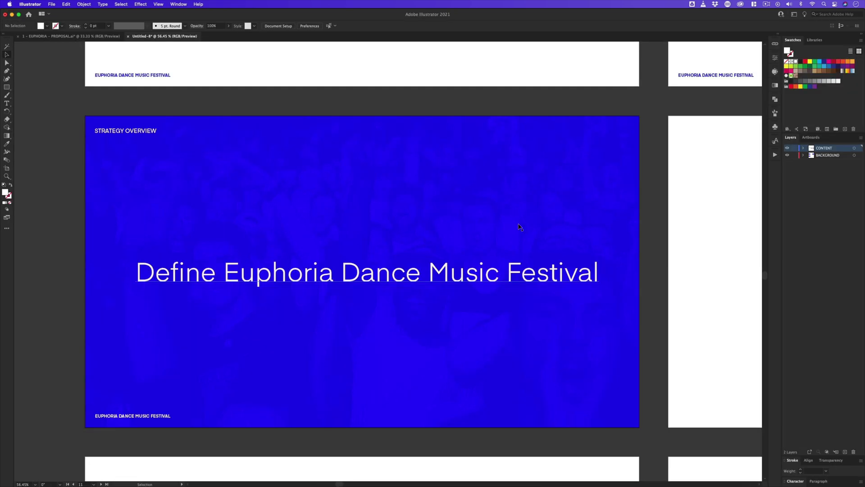
# Switch back to Illustrator and examine the words on the STRATEGY OVERVIEW QUALITIES page.
pyautogui.moveTo(647, 217); pyautogui.dragTo(276, 208)
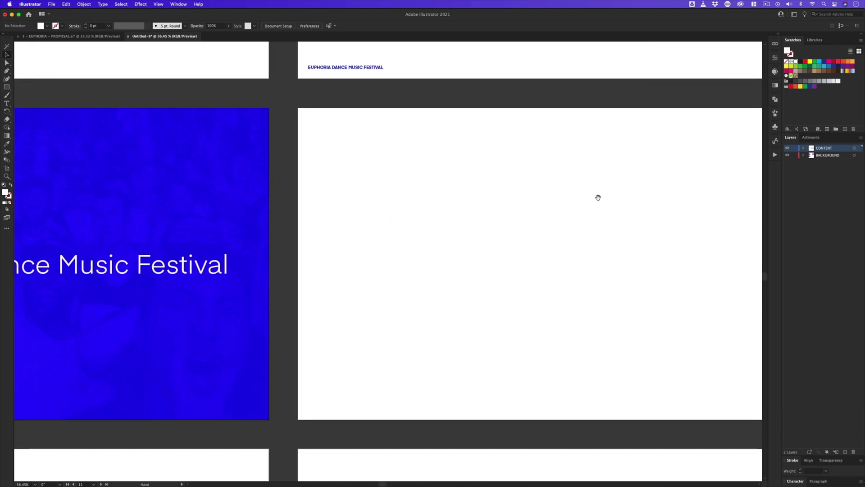
pyautogui.moveTo(597, 197); pyautogui.dragTo(420, 210)
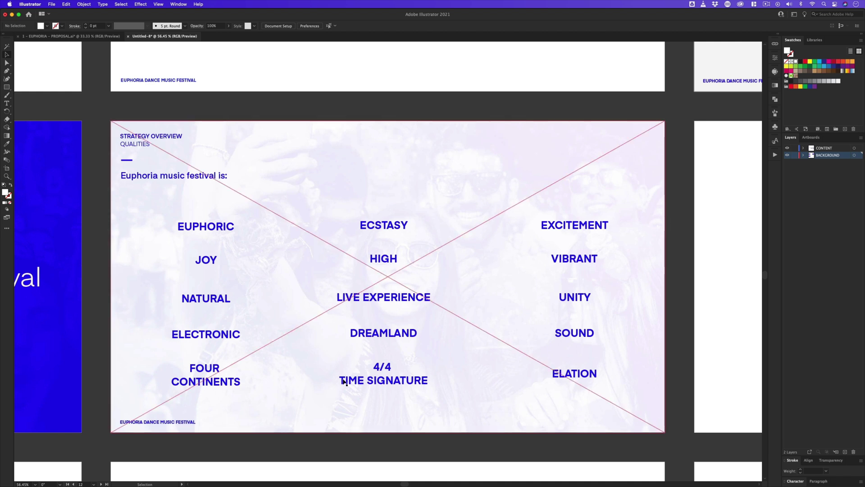
pyautogui.click(381, 333)
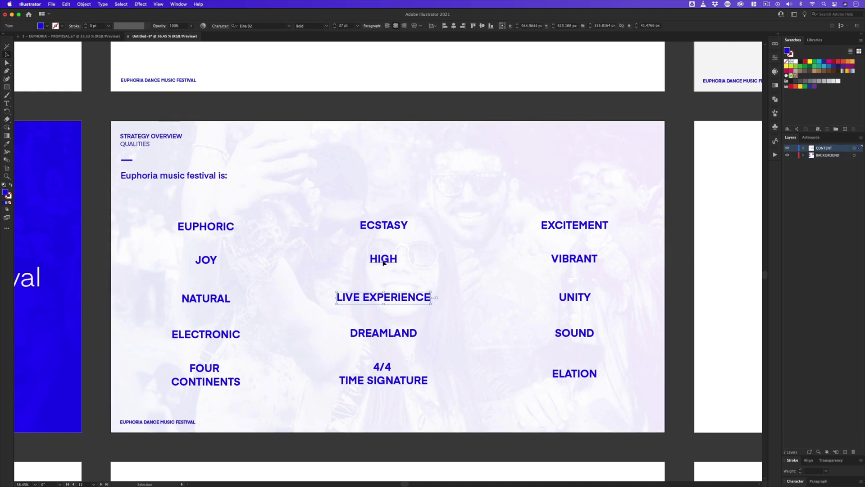
pyautogui.click(383, 225)
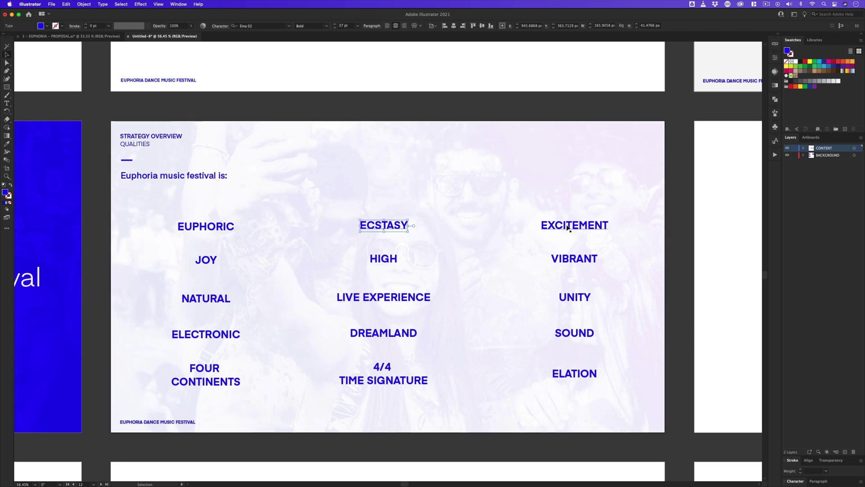
pyautogui.click(573, 260)
pyautogui.click(683, 309)
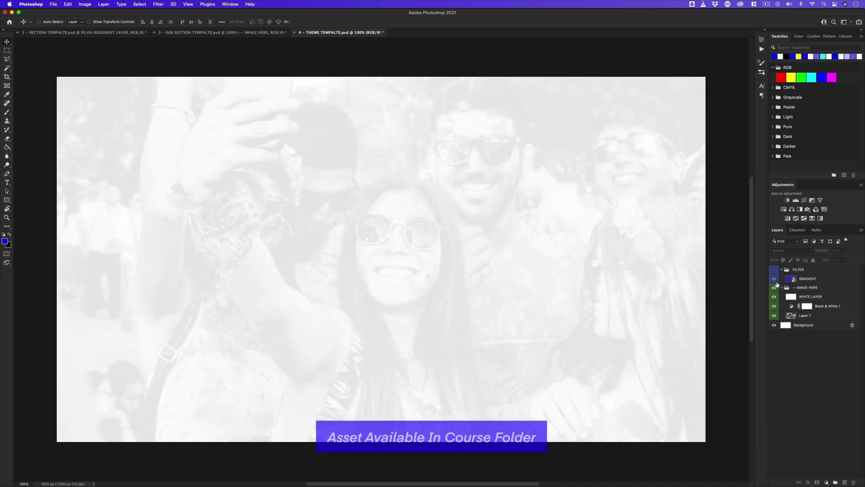
# Check the effect of WHITE LAYER and Black & White 1 in Photoshop's theme template by hiding and reshowing them.
pyautogui.click(773, 297)
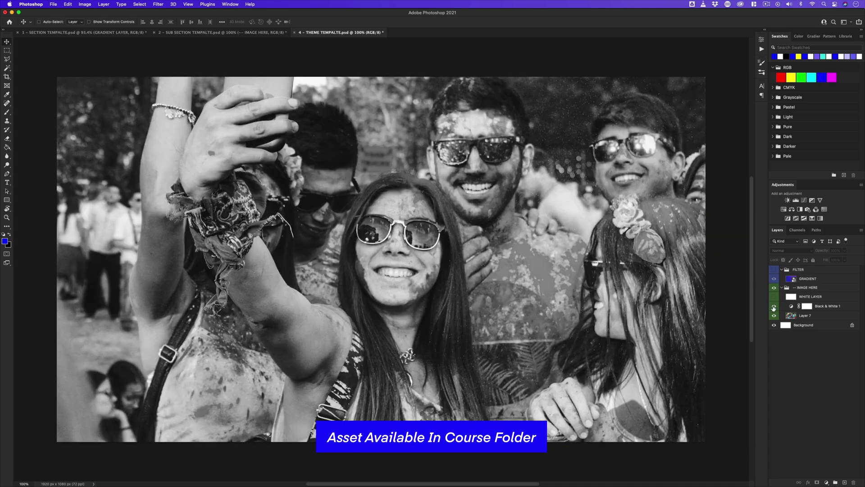
pyautogui.click(773, 305)
pyautogui.click(774, 306)
pyautogui.click(773, 296)
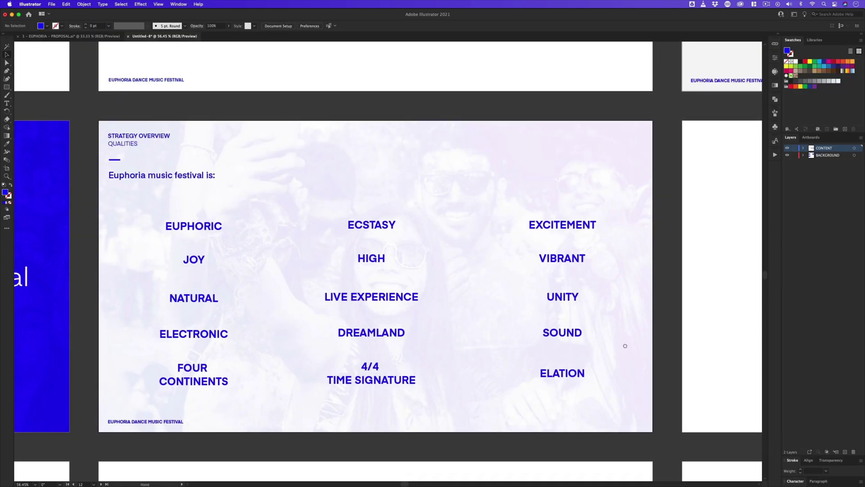
# Copy the Define Euphoria Dance Music Festival page in Illustrator onto the blank thirteenth artboard and align it with the artboard edges.
pyautogui.hscroll(10, 622, 344)
pyautogui.moveTo(460, 310); pyautogui.dragTo(474, 299)
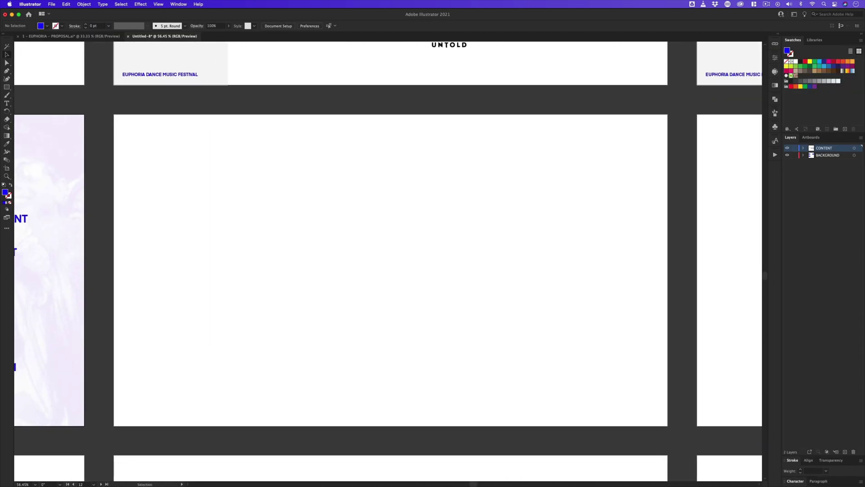
pyautogui.moveTo(191, 263); pyautogui.dragTo(834, 251)
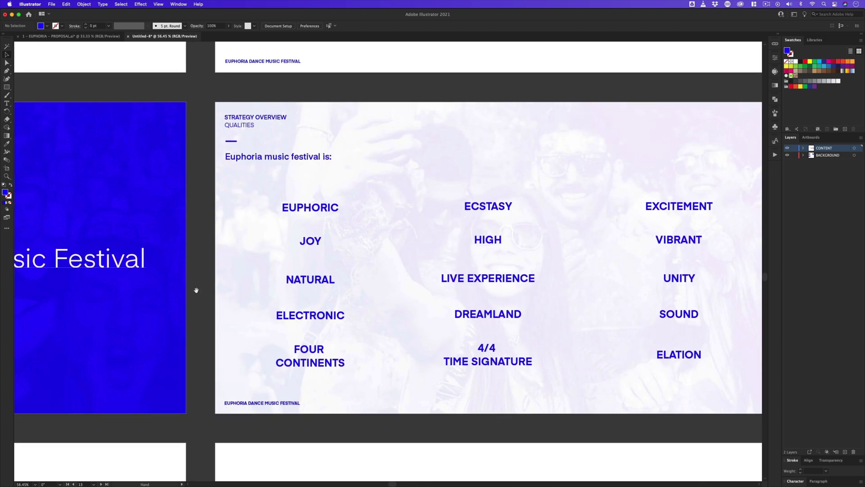
pyautogui.moveTo(195, 289); pyautogui.dragTo(687, 289)
pyautogui.click(150, 120)
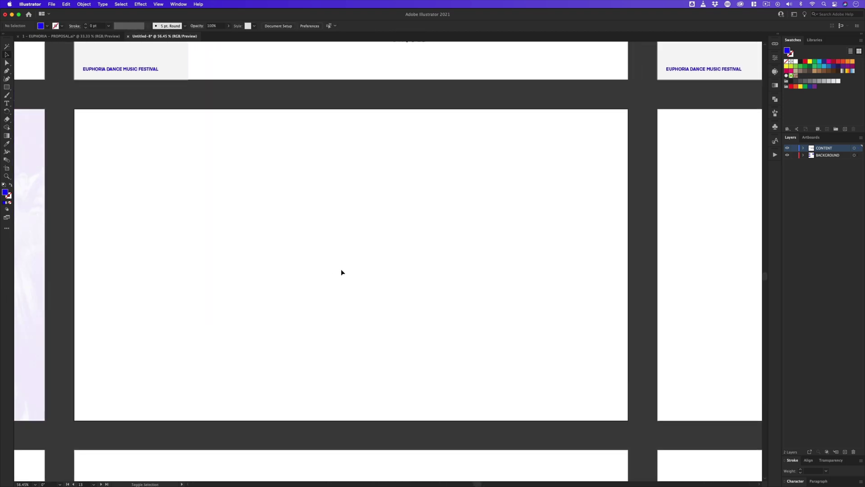
pyautogui.press('super+v')
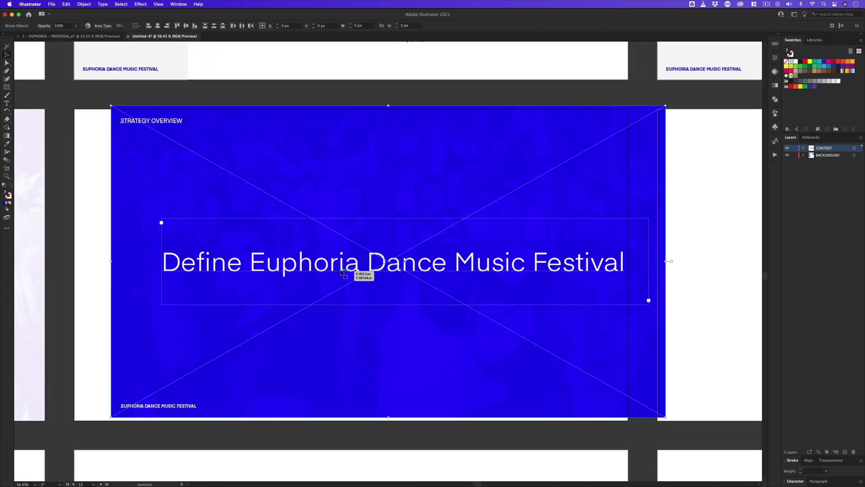
pyautogui.moveTo(201, 150); pyautogui.dragTo(166, 154)
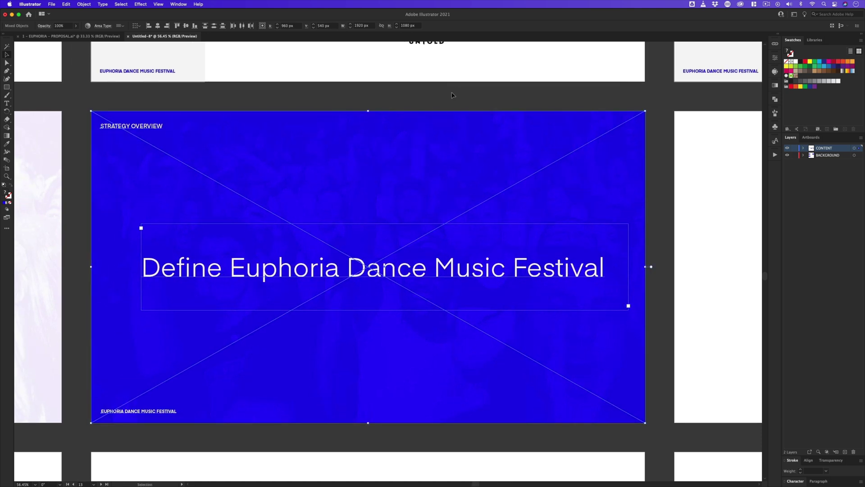
pyautogui.click(663, 315)
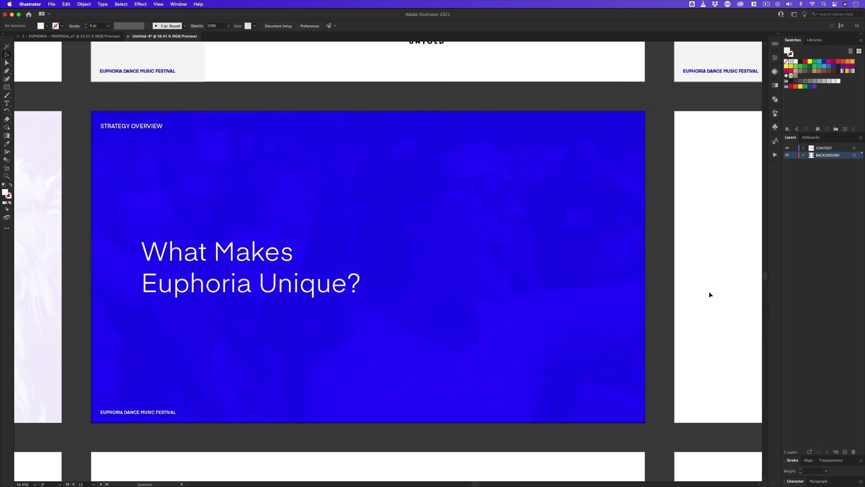
# Copy the full STRATEGY OVERVIEW QUALITIES page onto the blank fourteenth artboard and align it with the artboard edges.
pyautogui.moveTo(721, 270); pyautogui.dragTo(228, 280)
pyautogui.moveTo(602, 260); pyautogui.dragTo(544, 269)
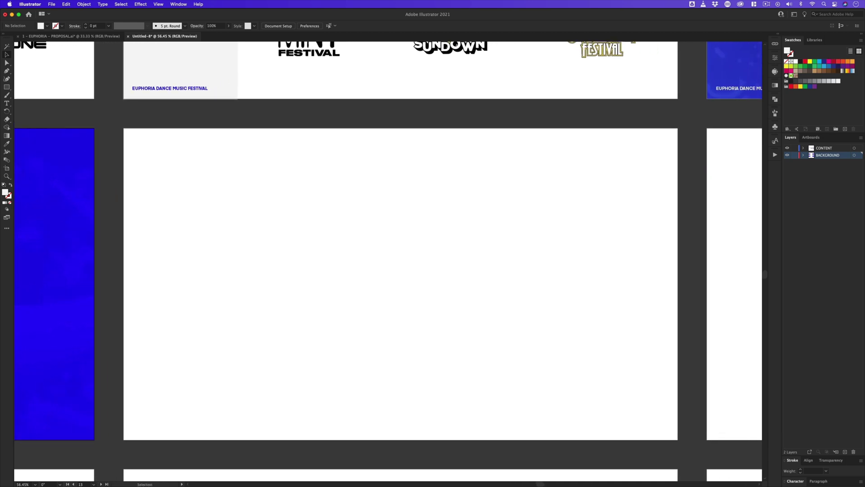
pyautogui.click(497, 183)
pyautogui.moveTo(45, 209); pyautogui.dragTo(595, 224)
pyautogui.moveTo(126, 225); pyautogui.dragTo(598, 196)
pyautogui.moveTo(77, 101); pyautogui.dragTo(655, 436)
pyautogui.press('super+c')
pyautogui.moveTo(721, 289); pyautogui.dragTo(112, 290)
pyautogui.moveTo(748, 290); pyautogui.dragTo(201, 294)
pyautogui.press('super+v')
pyautogui.moveTo(361, 177); pyautogui.dragTo(347, 191)
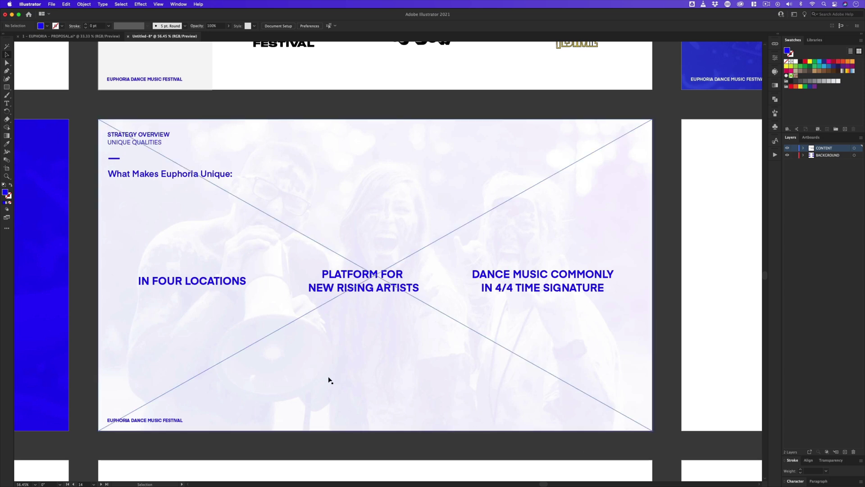
# Copy the What Makes Euphoria Unique? page onto the blank fifteenth artboard and align it with the artboard edges.
pyautogui.hscroll(-10, 328, 379)
pyautogui.moveTo(578, 393); pyautogui.dragTo(668, 436)
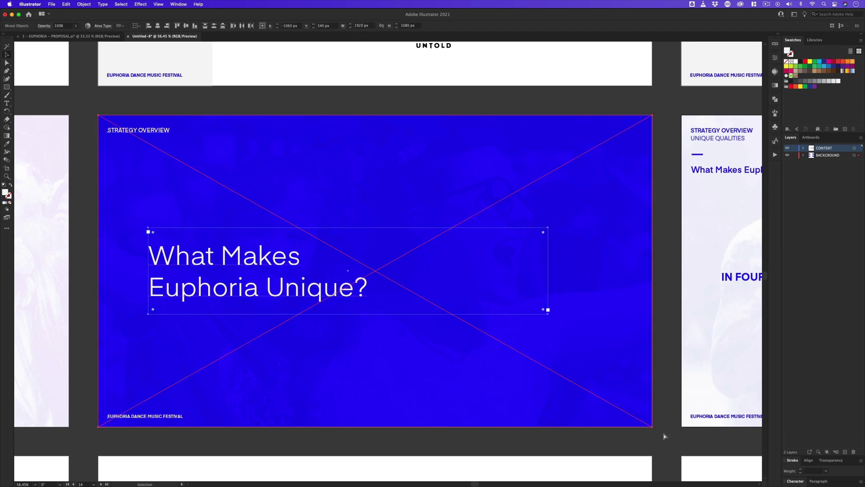
pyautogui.moveTo(605, 336); pyautogui.dragTo(269, 266)
pyautogui.press('super+v')
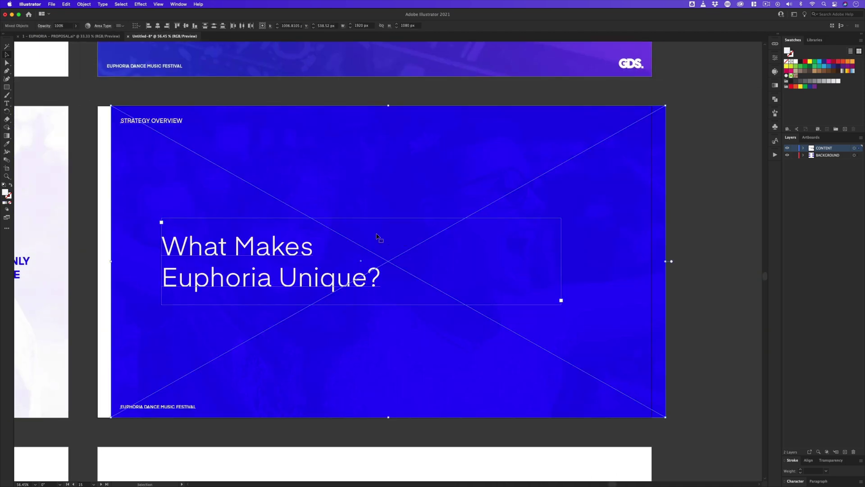
pyautogui.moveTo(313, 165); pyautogui.dragTo(299, 165)
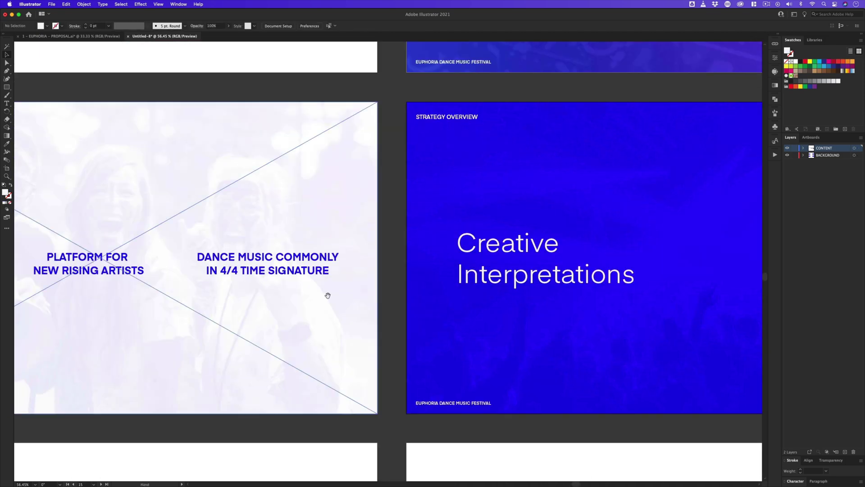
# Copy the What Makes Euphoria Unique? keyword page onto the blank sixteenth artboard and align it with the artboard edges.
pyautogui.hscroll(-10, 281, 227)
pyautogui.press('z')
pyautogui.keyDown('alt'); pyautogui.click(305, 335); pyautogui.keyUp('alt')
pyautogui.hscroll(-20, 305, 336)
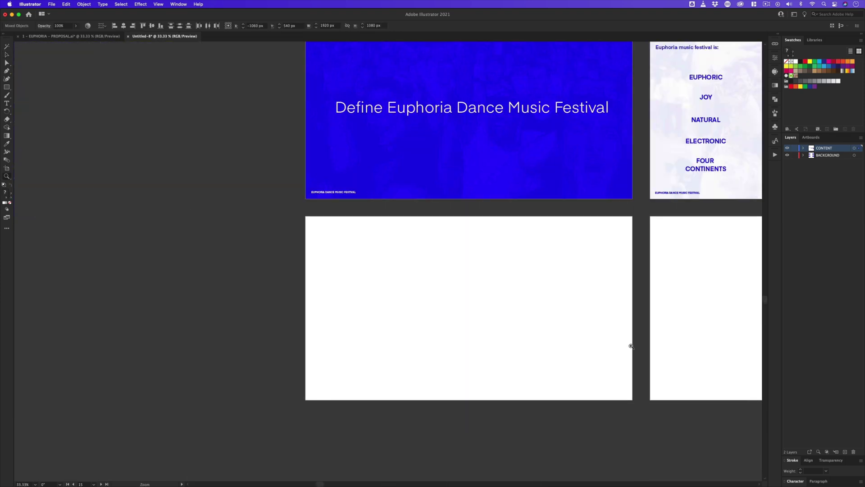
pyautogui.moveTo(538, 346); pyautogui.dragTo(631, 347)
pyautogui.press('super+v')
pyautogui.press('v')
pyautogui.moveTo(312, 161); pyautogui.dragTo(317, 166)
pyautogui.click(318, 65)
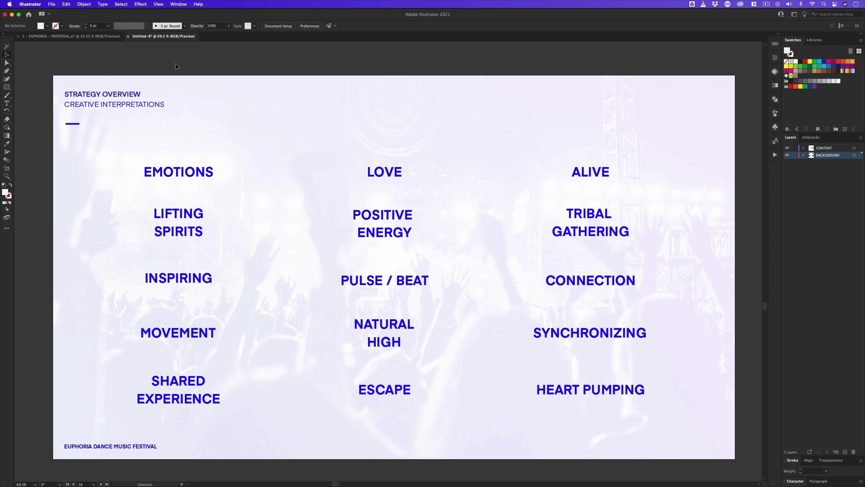
# Review the keywords on the CREATIVE INTERPRETATIONS page and the overall arrangement of all the artboards.
pyautogui.click(387, 218)
pyautogui.click(585, 230)
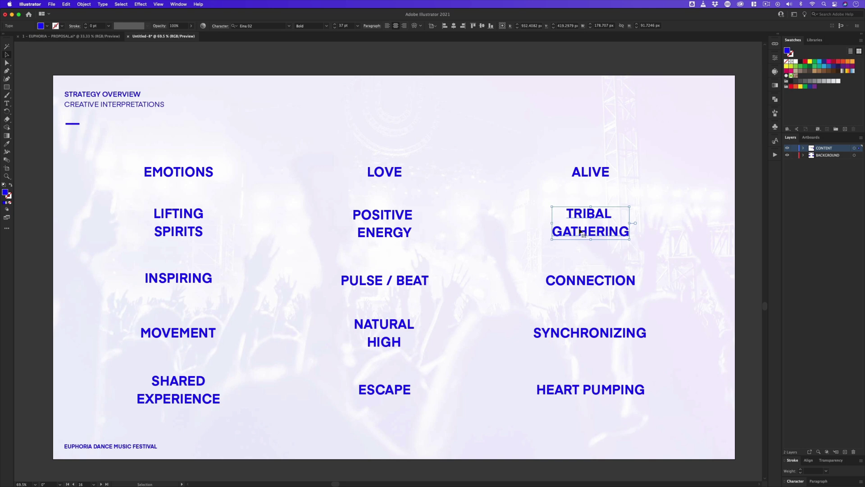
pyautogui.click(588, 284)
pyautogui.click(592, 341)
pyautogui.click(752, 319)
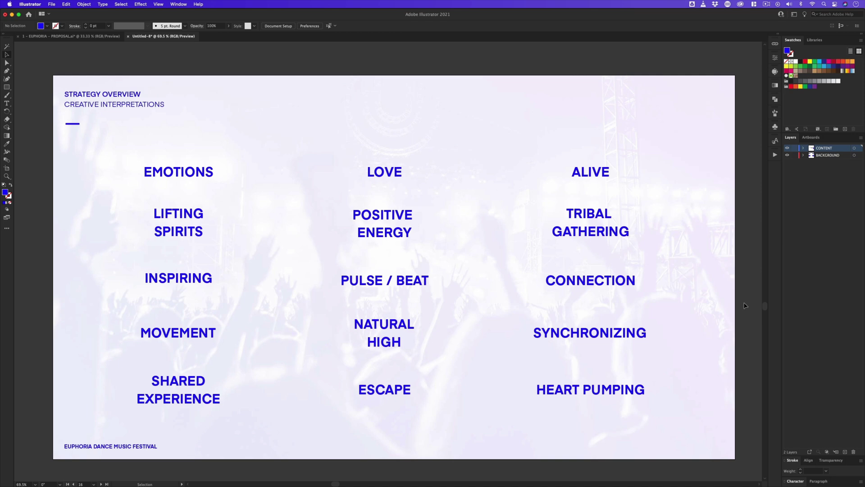
pyautogui.scroll(-4, 446, 227)
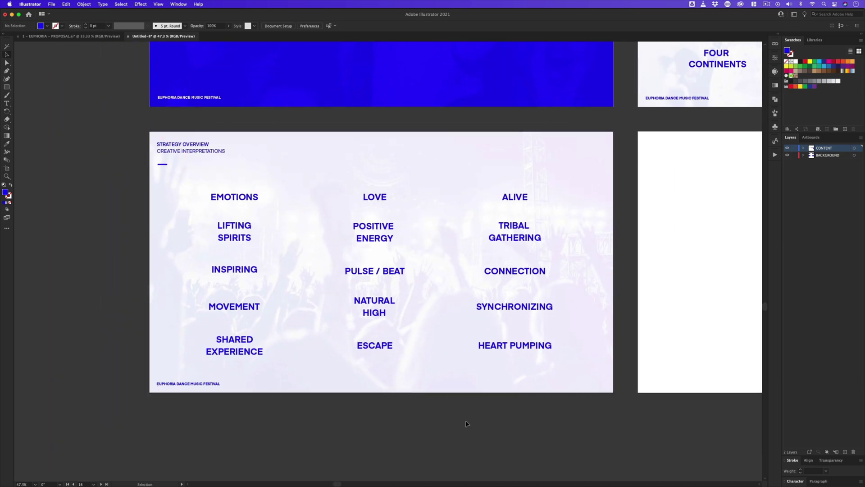
pyautogui.scroll(-6, 502, 245)
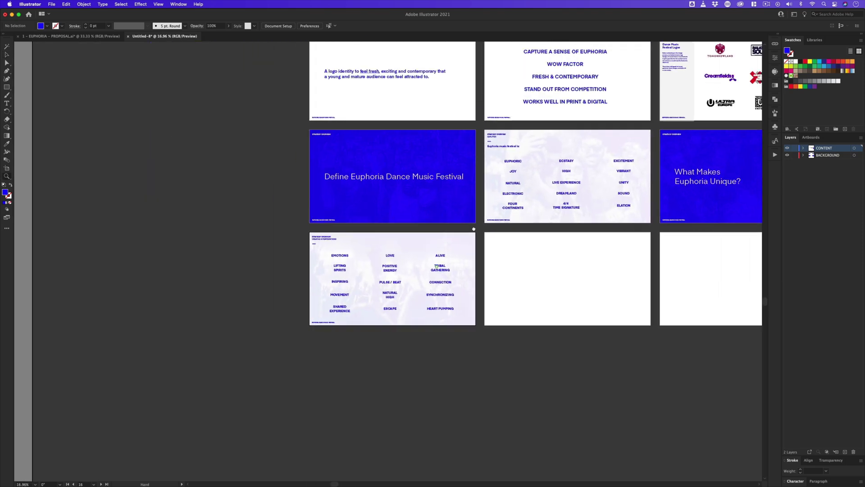
pyautogui.scroll(-3, 553, 182)
pyautogui.moveTo(553, 181); pyautogui.dragTo(422, 215)
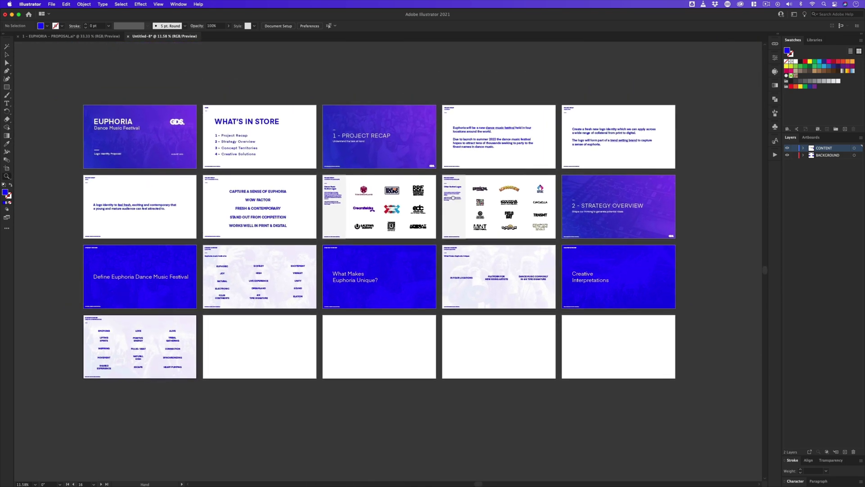
pyautogui.scroll(1, 407, 216)
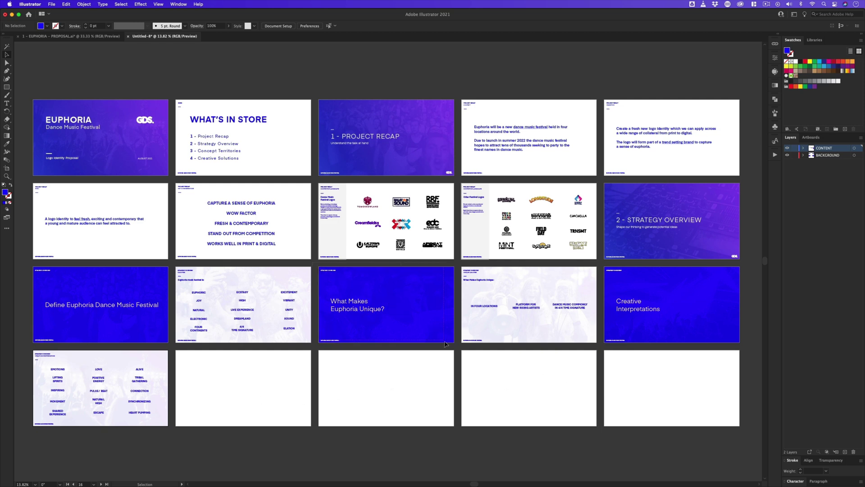
# Copy the blue What Makes Euphoria Unique? title page onto the blank seventeenth artboard and align it with the artboard edges.
pyautogui.moveTo(444, 342); pyautogui.dragTo(446, 343)
pyautogui.press('z')
pyautogui.moveTo(258, 372); pyautogui.dragTo(292, 319)
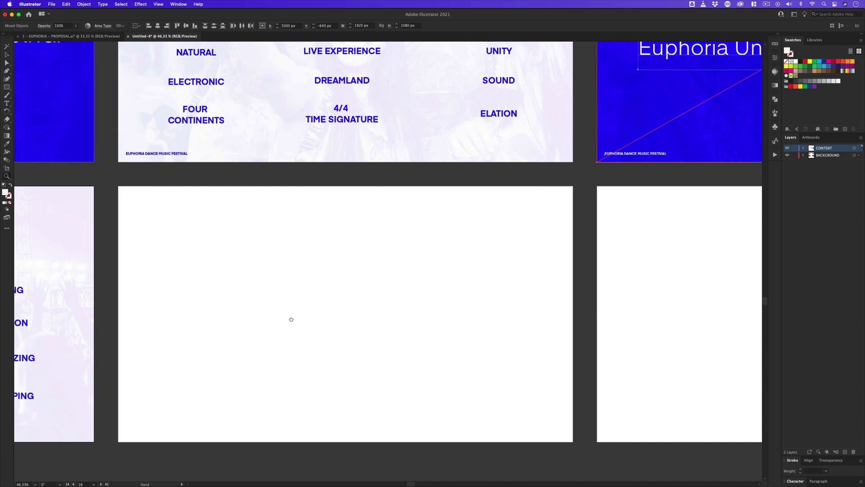
pyautogui.press('super+v')
pyautogui.moveTo(347, 192); pyautogui.dragTo(305, 245)
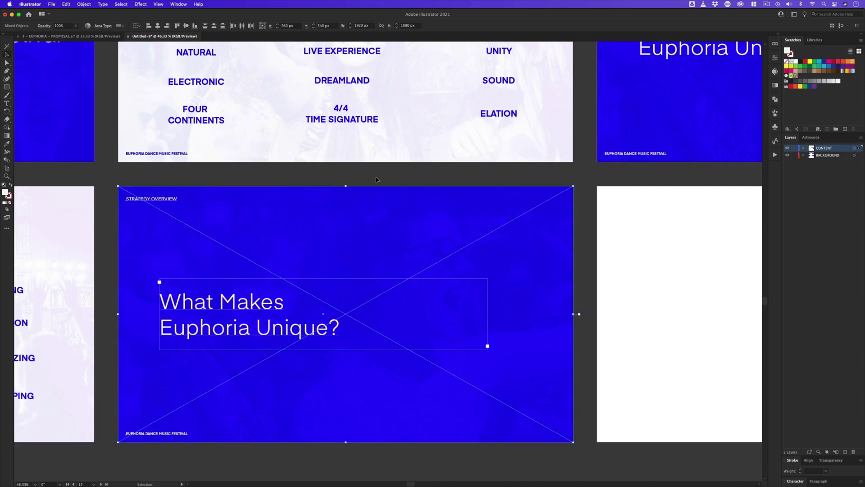
pyautogui.click(377, 180)
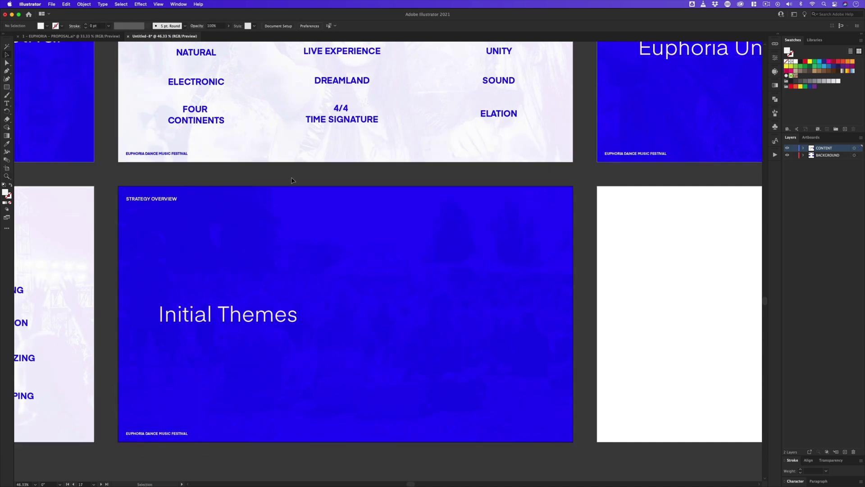
# Copy the full CREATIVE INTERPRETATIONS keyword page onto the blank eighteenth artboard.
pyautogui.moveTo(292, 180); pyautogui.dragTo(721, 151)
pyautogui.moveTo(66, 152); pyautogui.dragTo(466, 424)
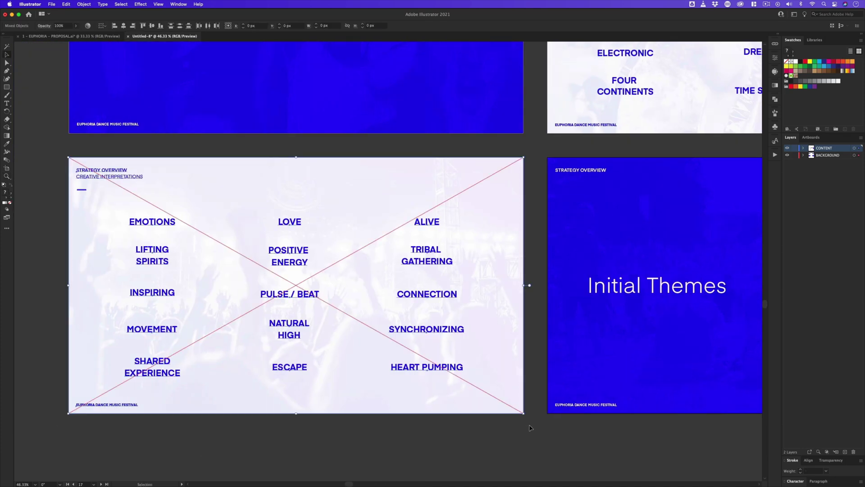
pyautogui.moveTo(675, 310); pyautogui.dragTo(97, 311)
pyautogui.press('z')
pyautogui.moveTo(403, 311); pyautogui.dragTo(414, 311)
pyautogui.moveTo(689, 274); pyautogui.dragTo(352, 275)
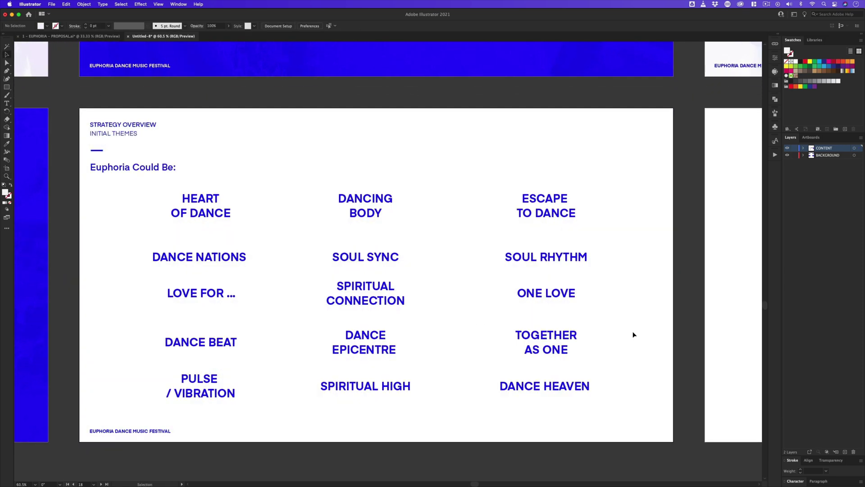
pyautogui.press('z')
pyautogui.moveTo(364, 261); pyautogui.dragTo(365, 256)
pyautogui.press('v')
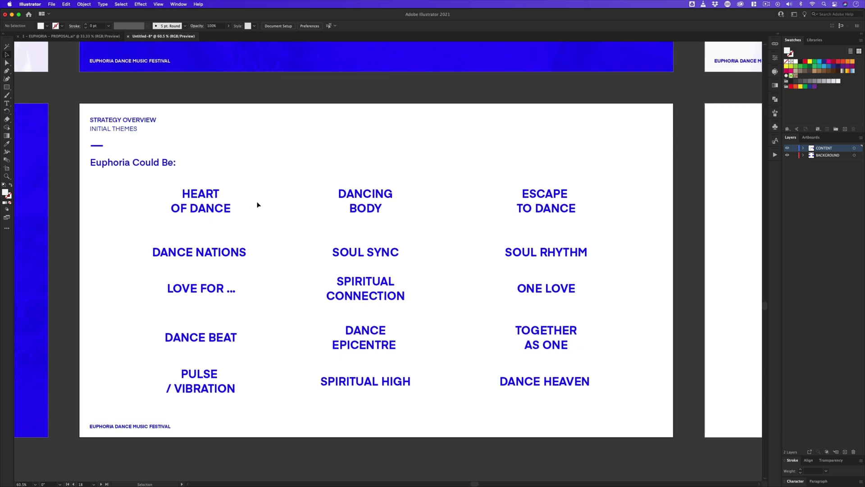
pyautogui.scroll(-1, 469, 425)
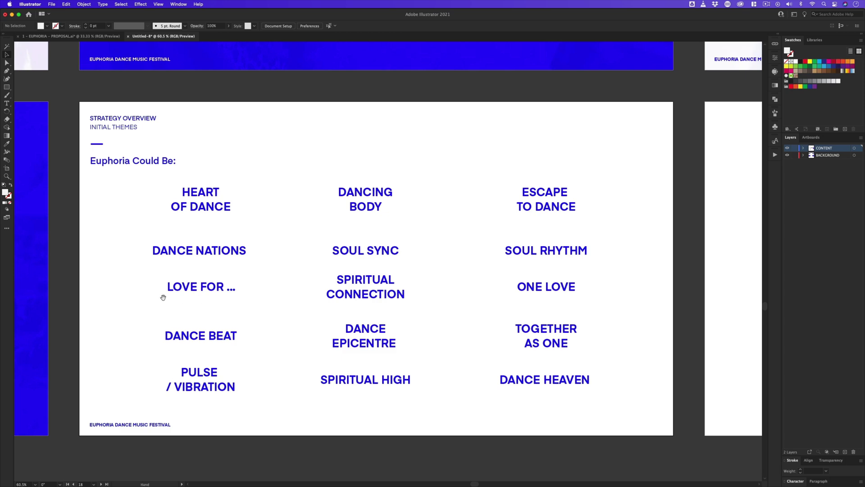
# Copy the blue Initial Themes title page onto the blank nineteenth artboard and align it with the artboard edges.
pyautogui.moveTo(162, 298); pyautogui.dragTo(766, 289)
pyautogui.moveTo(52, 82); pyautogui.dragTo(670, 449)
pyautogui.moveTo(577, 300); pyautogui.dragTo(103, 302)
pyautogui.moveTo(744, 266); pyautogui.dragTo(59, 287)
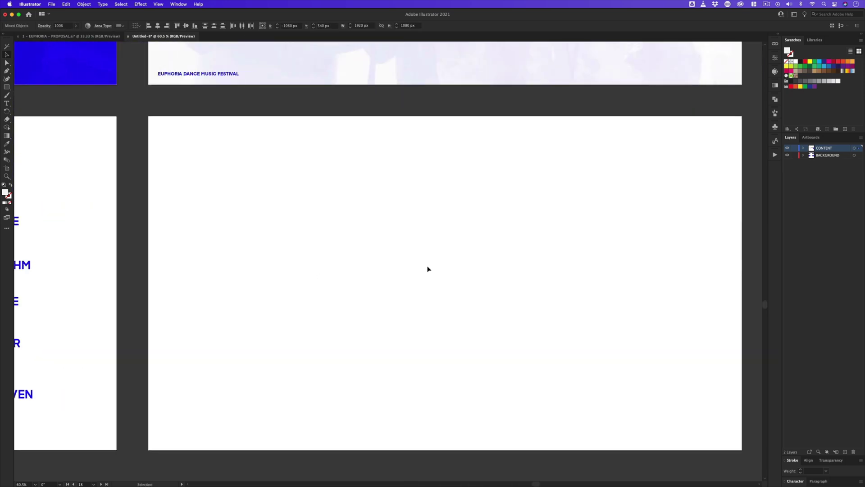
pyautogui.press('super+v')
pyautogui.moveTo(325, 196); pyautogui.dragTo(382, 217)
pyautogui.moveTo(750, 265); pyautogui.dragTo(695, 250)
pyautogui.click(696, 250)
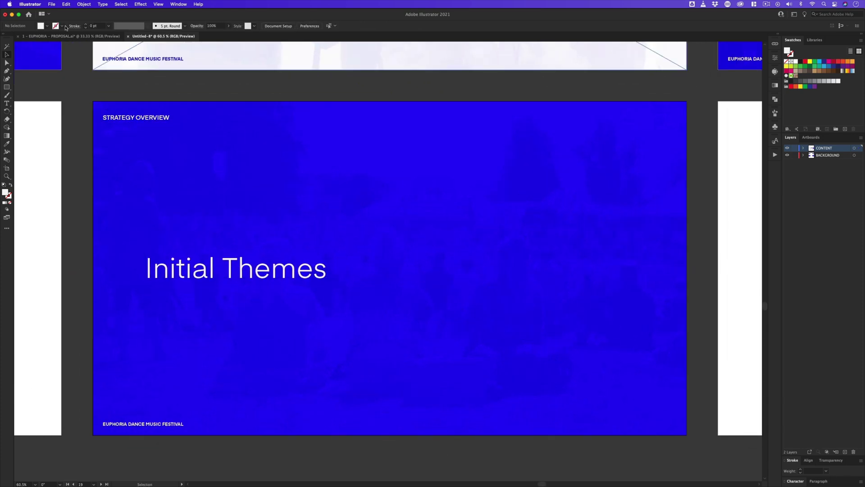
pyautogui.click(446, 91)
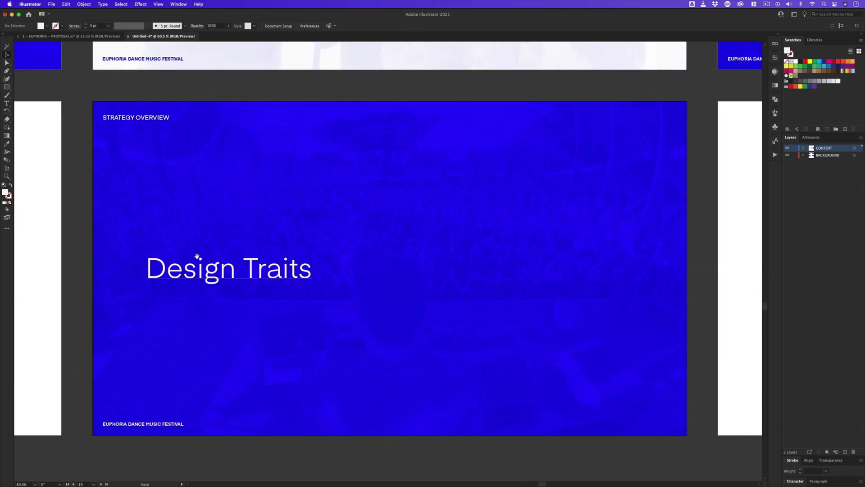
# Copy the full INITIAL THEMES keyword page onto the blank twentieth artboard.
pyautogui.moveTo(197, 259); pyautogui.dragTo(775, 239)
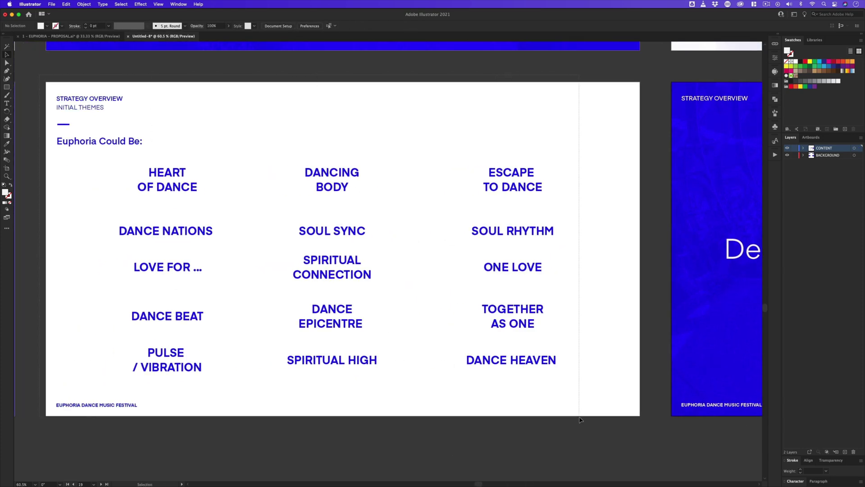
pyautogui.hotkey('shift', 'pagedown')
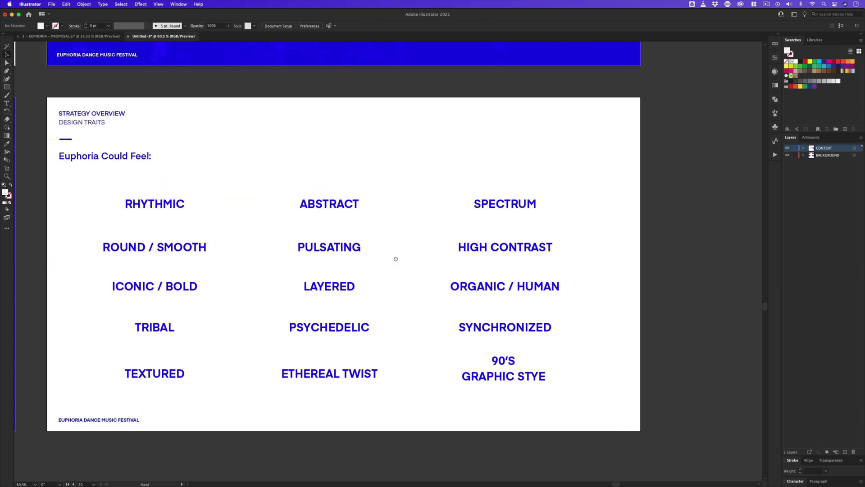
pyautogui.moveTo(395, 259); pyautogui.dragTo(437, 259)
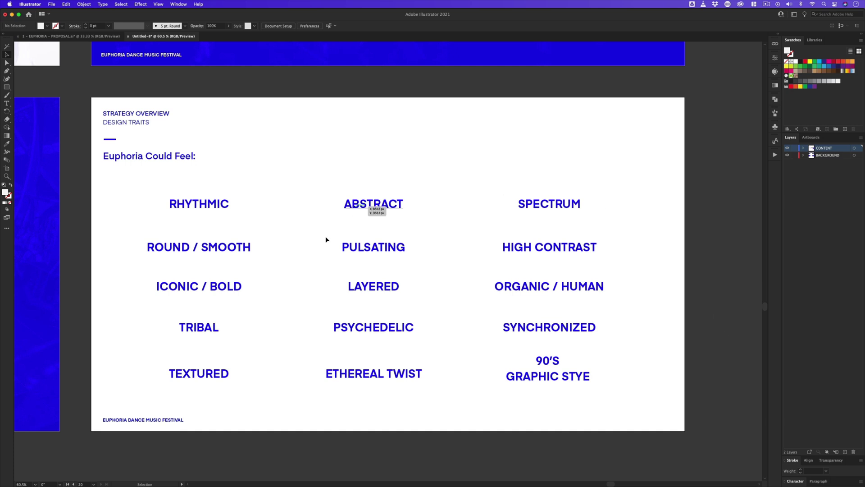
pyautogui.moveTo(453, 305); pyautogui.dragTo(461, 302)
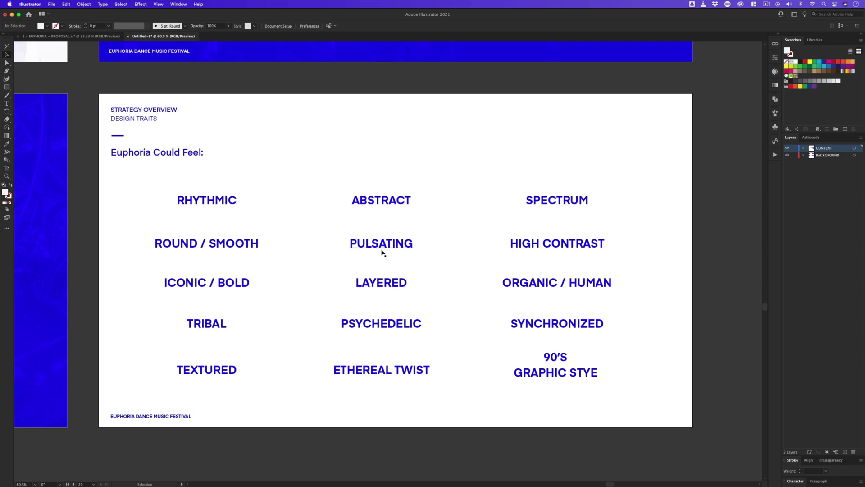
# Add ten new blank artboards to the document after Artboard 20.
pyautogui.press('z')
pyautogui.moveTo(383, 164); pyautogui.dragTo(259, 227)
pyautogui.moveTo(208, 181); pyautogui.dragTo(444, 334)
pyautogui.moveTo(304, 178); pyautogui.dragTo(287, 190)
pyautogui.moveTo(341, 231); pyautogui.dragTo(383, 249)
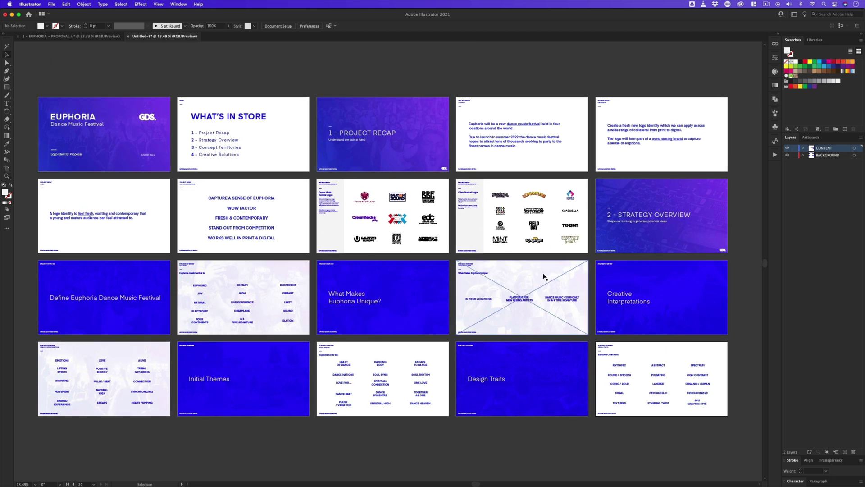
pyautogui.click(811, 138)
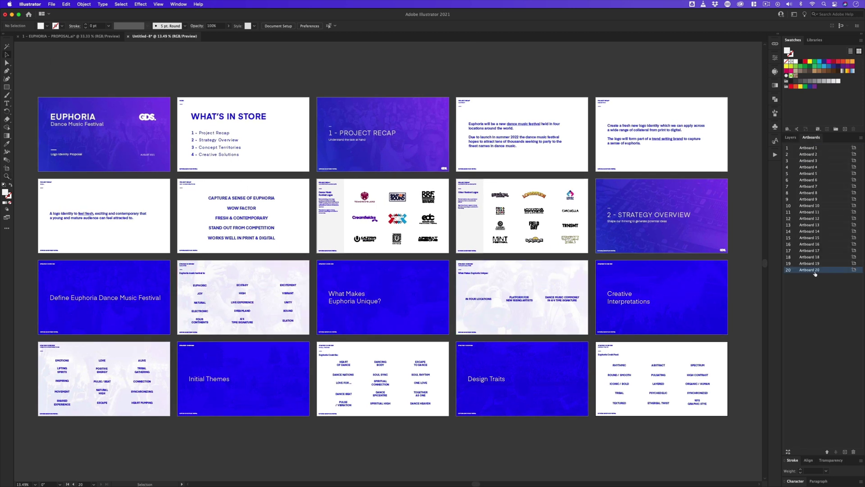
pyautogui.moveTo(809, 274); pyautogui.dragTo(784, 372)
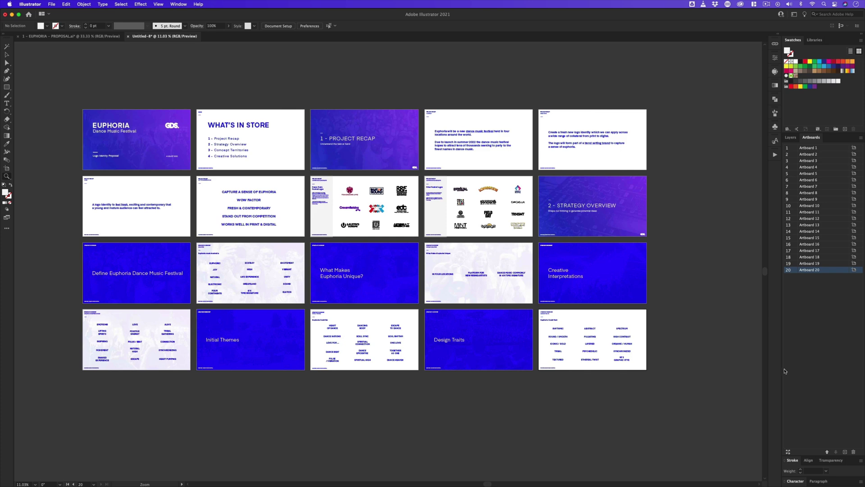
pyautogui.click(845, 451)
pyautogui.click(845, 451)
pyautogui.click(845, 451)
pyautogui.click(845, 451)
pyautogui.click(846, 452)
pyautogui.click(845, 451)
pyautogui.click(845, 451)
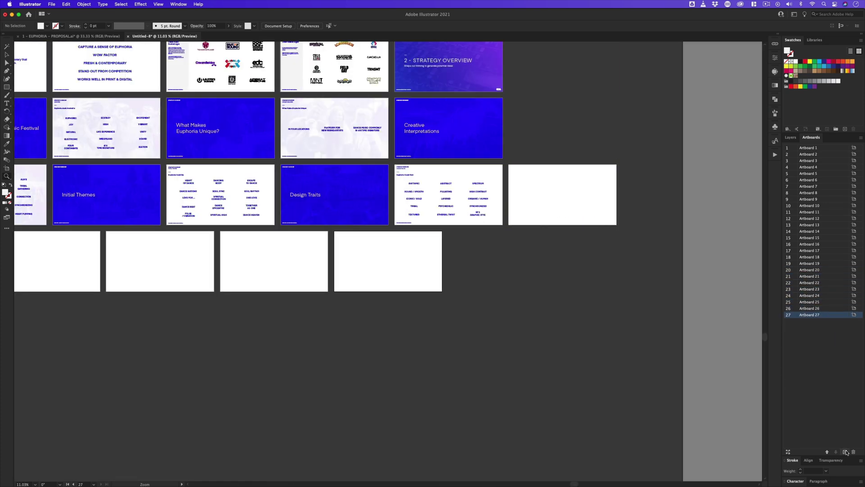
pyautogui.click(845, 451)
pyautogui.click(845, 452)
pyautogui.click(845, 451)
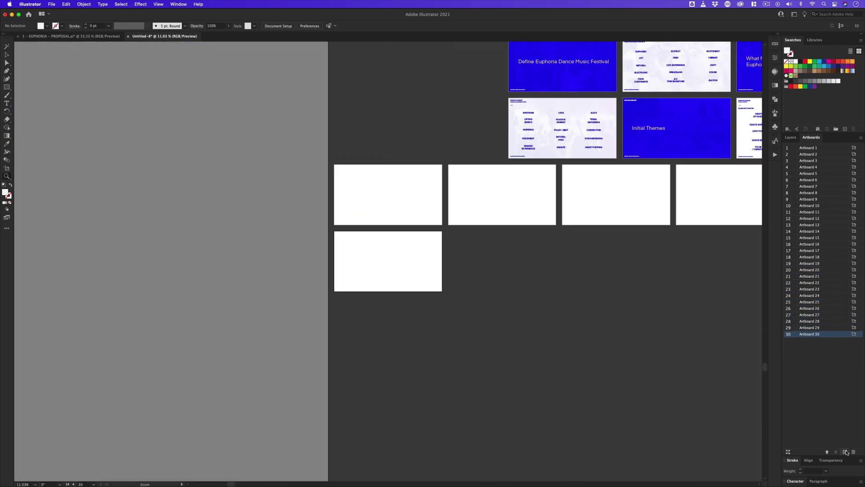
# Rearrange all artboards into a five-column grid with 100 px spacing, moving the artwork with the artboards.
pyautogui.click(862, 139)
pyautogui.click(822, 194)
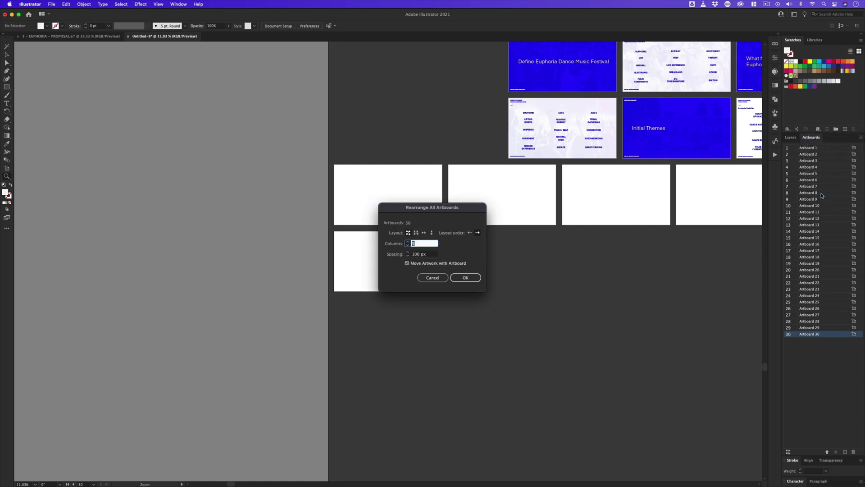
pyautogui.click(465, 277)
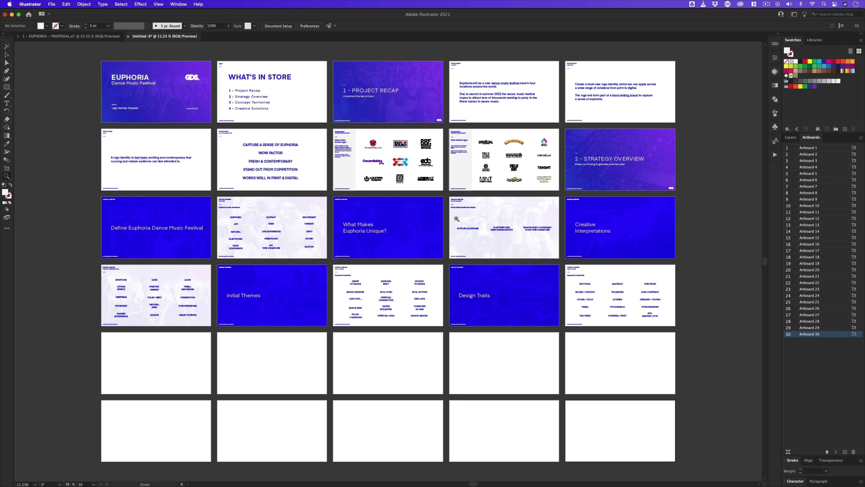
# Copy the 2 - STRATEGY OVERVIEW section page onto the blank twenty-first artboard and align it with the artboard edges.
pyautogui.press('v')
pyautogui.moveTo(683, 126); pyautogui.dragTo(575, 183)
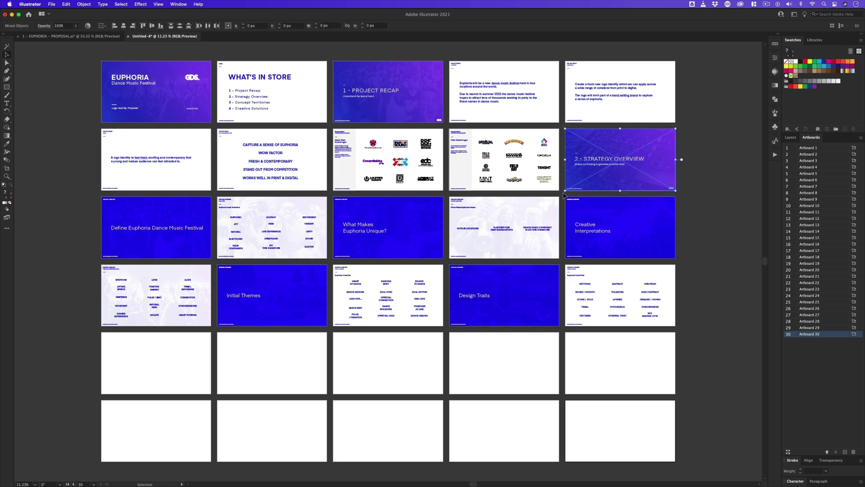
pyautogui.press('z')
pyautogui.moveTo(160, 347); pyautogui.dragTo(196, 338)
pyautogui.moveTo(196, 338); pyautogui.dragTo(309, 195)
pyautogui.hotkey('ctrl', 'v')
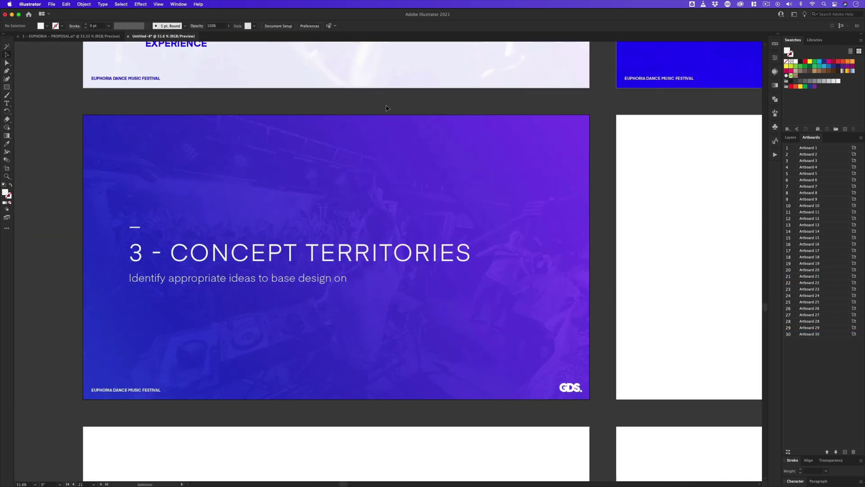
pyautogui.hscroll(-1, 386, 108)
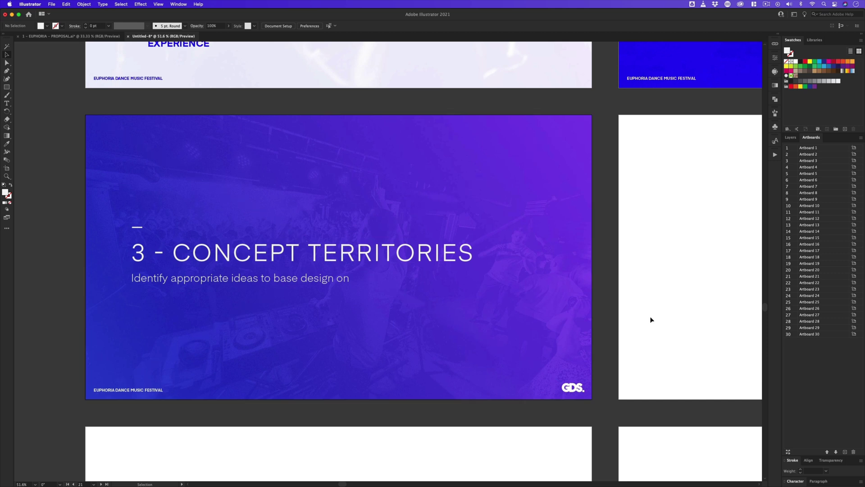
# Copy a blue strategy title page onto the blank twenty-second artboard.
pyautogui.keyDown('alt'); pyautogui.keyDown('super'); pyautogui.click(606, 319); pyautogui.keyUp('super'); pyautogui.keyUp('alt')
pyautogui.hscroll(10, 471, 350)
pyautogui.moveTo(611, 309); pyautogui.dragTo(536, 230)
pyautogui.scroll(-5, 358, 213)
pyautogui.keyDown('super'); pyautogui.click(358, 212); pyautogui.keyUp('super')
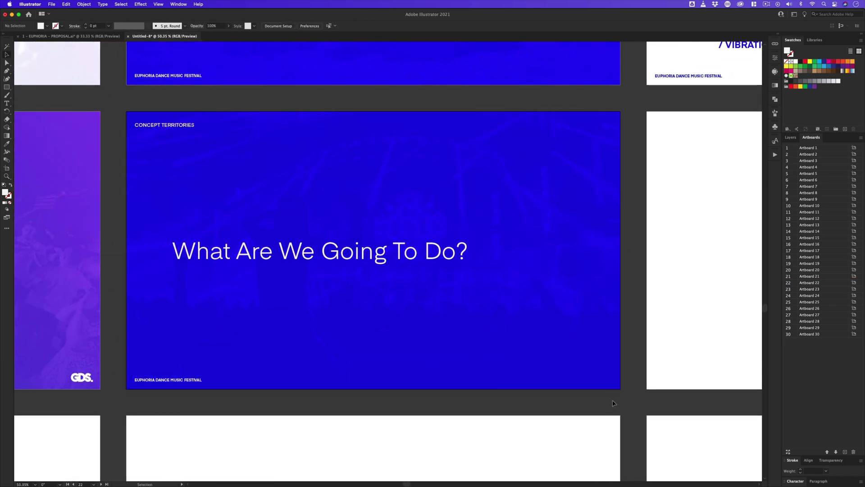
# Copy the Project Recap text page from the fourth artboard onto the blank twenty-third artboard and position it there.
pyautogui.hscroll(10, 613, 400)
pyautogui.keyDown('alt'); pyautogui.keyDown('super'); pyautogui.click(377, 330); pyautogui.keyUp('super'); pyautogui.keyUp('alt')
pyautogui.scroll(5, 377, 330)
pyautogui.moveTo(411, 69); pyautogui.dragTo(551, 161)
pyautogui.scroll(-7, 451, 180)
pyautogui.keyDown('super'); pyautogui.click(394, 184); pyautogui.keyUp('super')
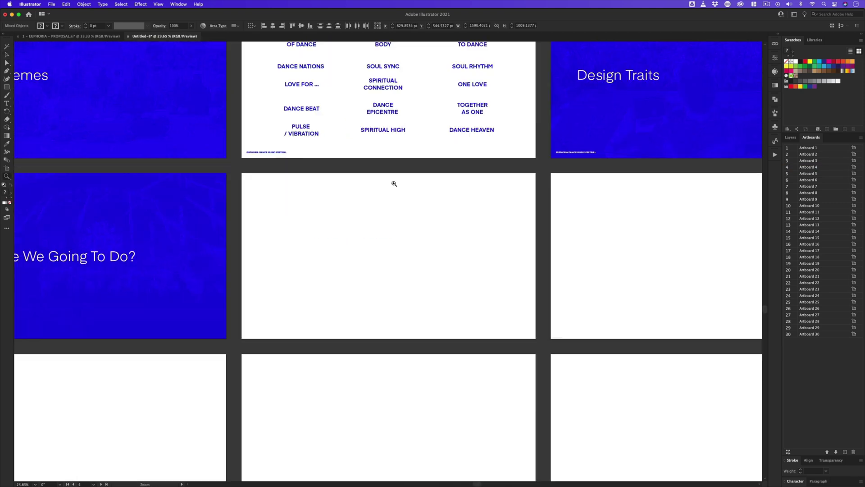
pyautogui.click(368, 220)
pyautogui.press('super+shift+v')
pyautogui.click(309, 141)
pyautogui.moveTo(432, 155); pyautogui.dragTo(379, 158)
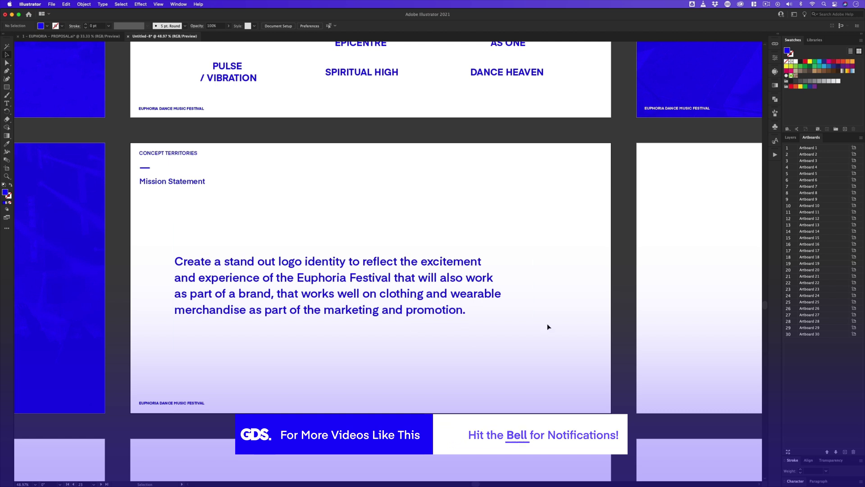
# Fill the blank twenty-fourth artboard with a Key Ideas page presenting LOVIN' IT!, SOUL SYNC and DANCE HEAVEN with their descriptions beside a grey sidebar.
pyautogui.moveTo(569, 248); pyautogui.dragTo(134, 249)
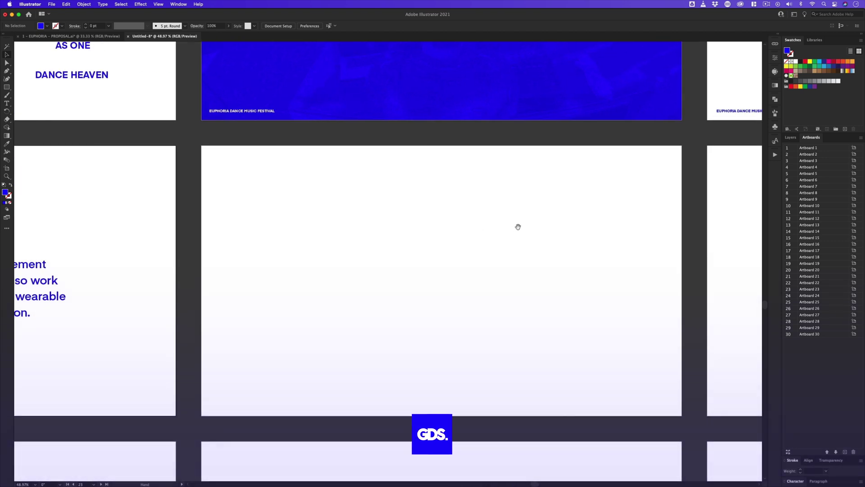
pyautogui.moveTo(518, 226); pyautogui.dragTo(472, 231)
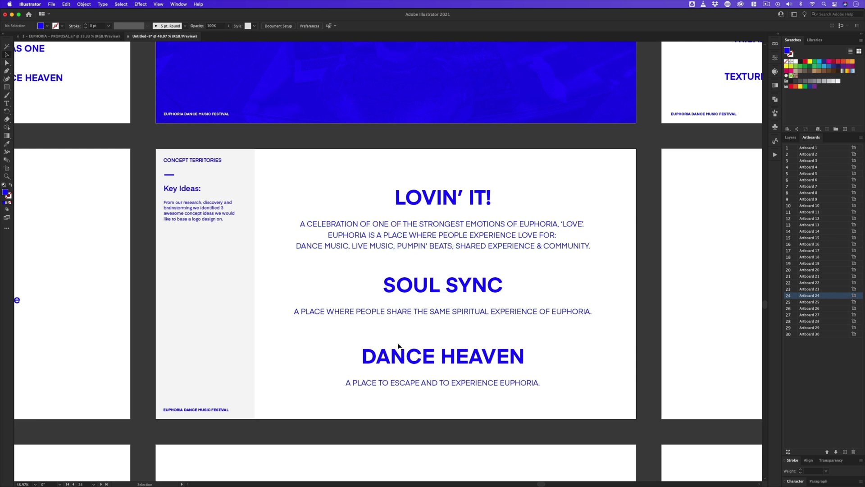
pyautogui.click(187, 303)
pyautogui.click(200, 209)
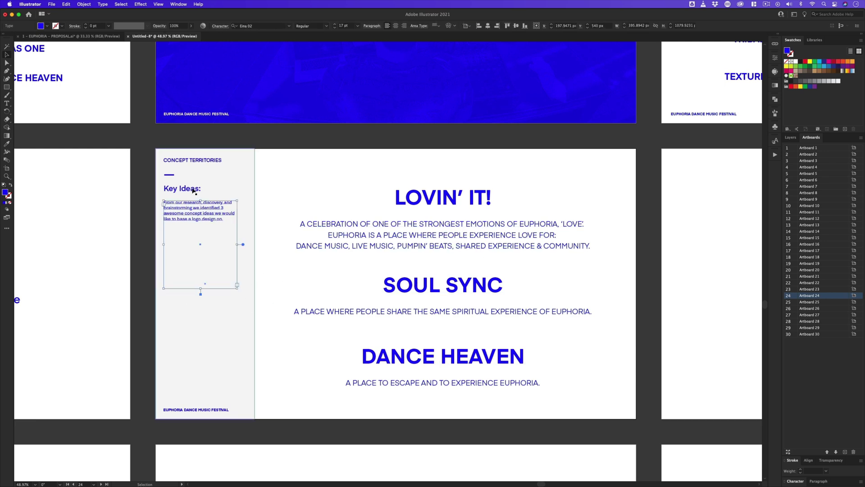
pyautogui.click(193, 189)
pyautogui.click(325, 218)
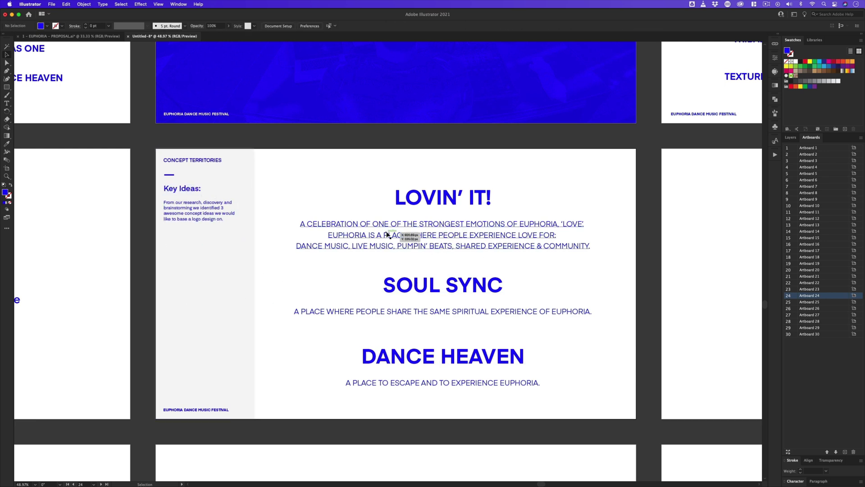
# Copy the 3 - CONCEPT TERRITORIES section page onto the blank twenty-fifth artboard and retitle it 4 - CREATIVE SOLUTIONS with its own subtitle.
pyautogui.hscroll(10, 702, 233)
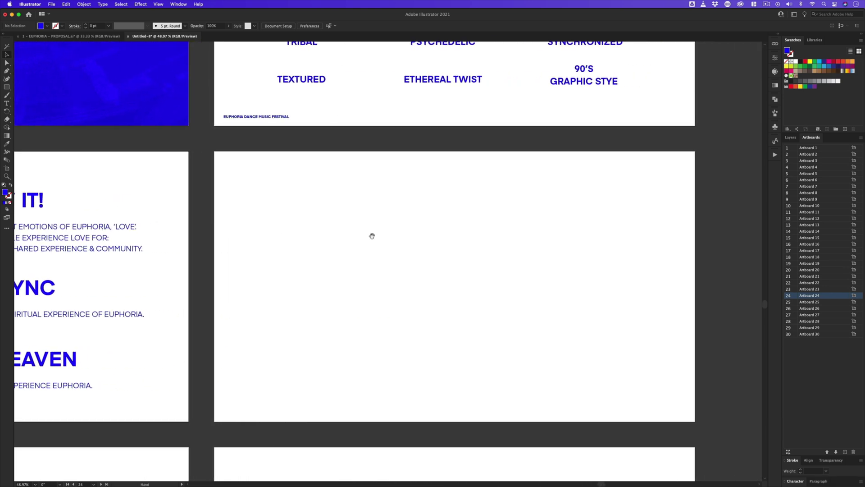
pyautogui.moveTo(586, 221); pyautogui.dragTo(683, 291)
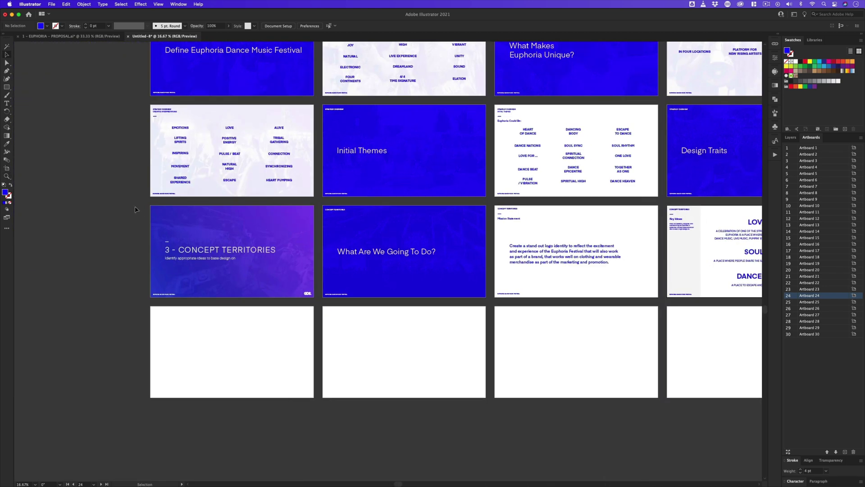
pyautogui.moveTo(134, 208); pyautogui.dragTo(318, 250)
pyautogui.moveTo(752, 221); pyautogui.dragTo(290, 242)
pyautogui.moveTo(389, 270); pyautogui.dragTo(415, 249)
pyautogui.press('super+v')
pyautogui.moveTo(269, 197)
pyautogui.mouseDown()
pyautogui.moveTo(315, 237)
pyautogui.moveTo(311, 213)
pyautogui.moveTo(272, 192)
pyautogui.mouseUp()
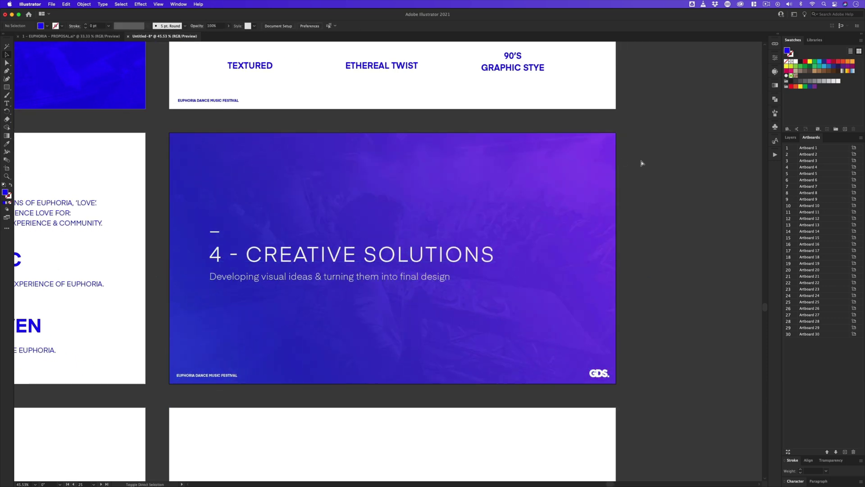
pyautogui.moveTo(383, 245); pyautogui.dragTo(411, 252)
pyautogui.press('v')
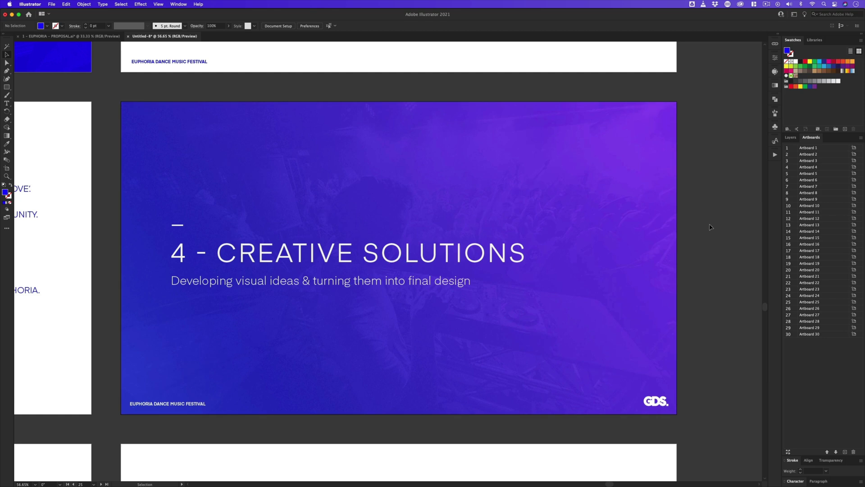
# Build the Territory 1 LOVIN' IT page on the twenty-sixth artboard with a white-framed blue heart-hands image, heading and territory description.
pyautogui.press('z')
pyautogui.moveTo(235, 305); pyautogui.dragTo(190, 334)
pyautogui.moveTo(174, 343); pyautogui.dragTo(536, 268)
pyautogui.moveTo(45, 395); pyautogui.dragTo(496, 285)
pyautogui.moveTo(161, 310); pyautogui.dragTo(500, 309)
pyautogui.moveTo(71, 295); pyautogui.dragTo(433, 266)
pyautogui.moveTo(309, 253); pyautogui.dragTo(335, 230)
pyautogui.moveTo(334, 274)
pyautogui.mouseDown()
pyautogui.moveTo(346, 258)
pyautogui.moveTo(323, 263)
pyautogui.mouseUp()
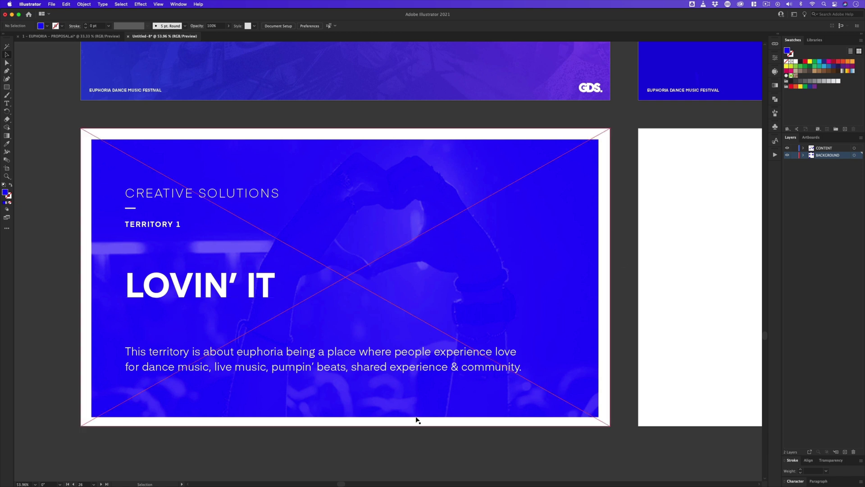
pyautogui.click(380, 369)
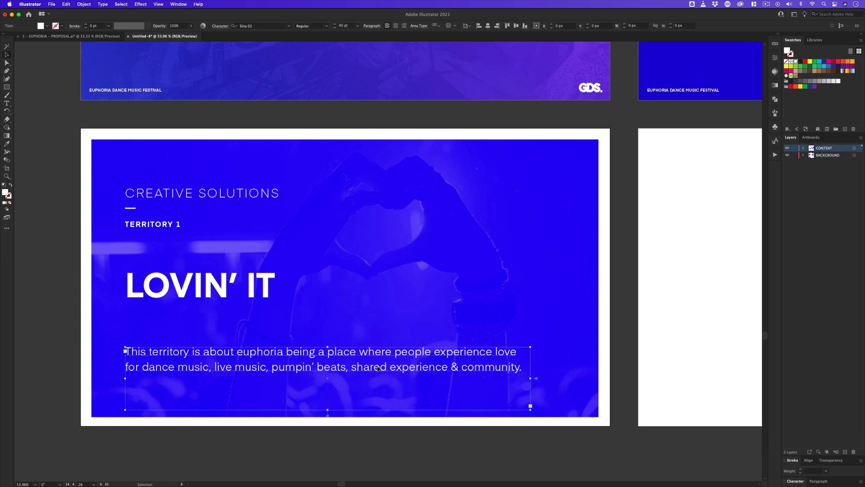
pyautogui.click(378, 192)
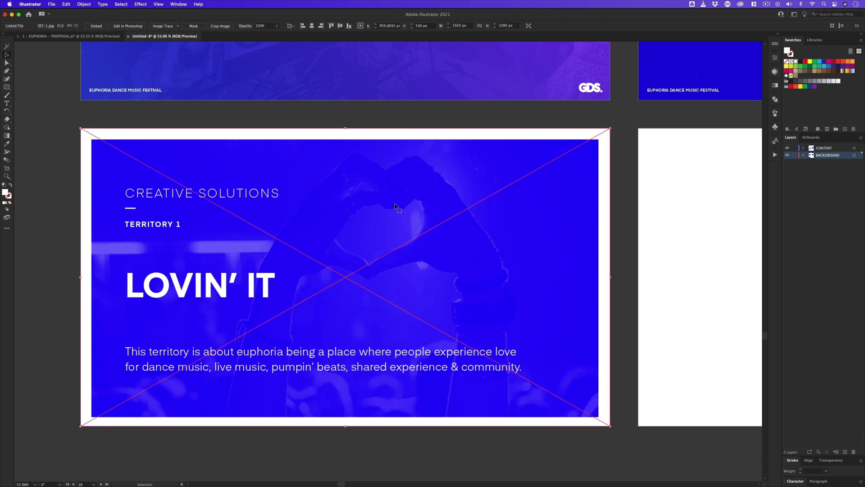
pyautogui.click(401, 120)
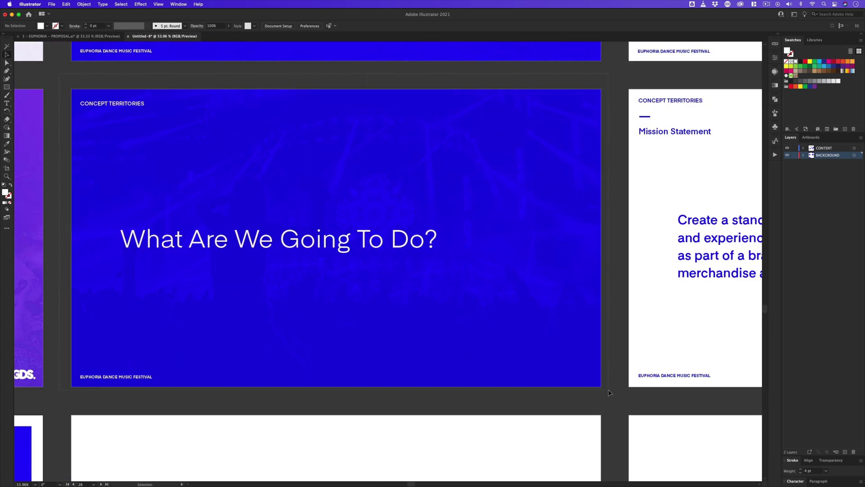
# Copy a blue title page onto the twenty-seventh artboard as Development, and lay out the LOVIN' IT! Territory Qualities page on the twenty-eighth.
pyautogui.scroll(-5, 378, 308)
pyautogui.scroll(-3, 378, 307)
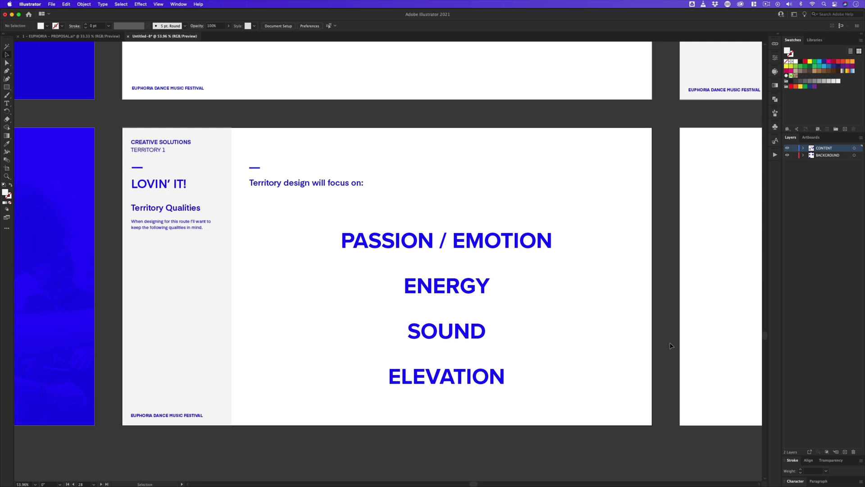
# Fill the twenty-ninth artboard with a full-page photo of the logo sketches, headed CREATIVE SOLUTIONS and SKETCHING in white.
pyautogui.moveTo(692, 277); pyautogui.dragTo(257, 269)
pyautogui.moveTo(548, 251); pyautogui.dragTo(412, 263)
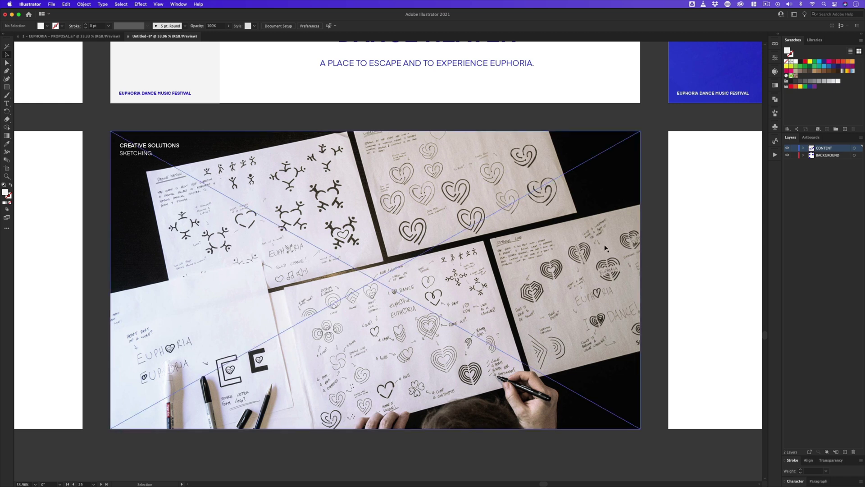
pyautogui.scroll(4, 654, 223)
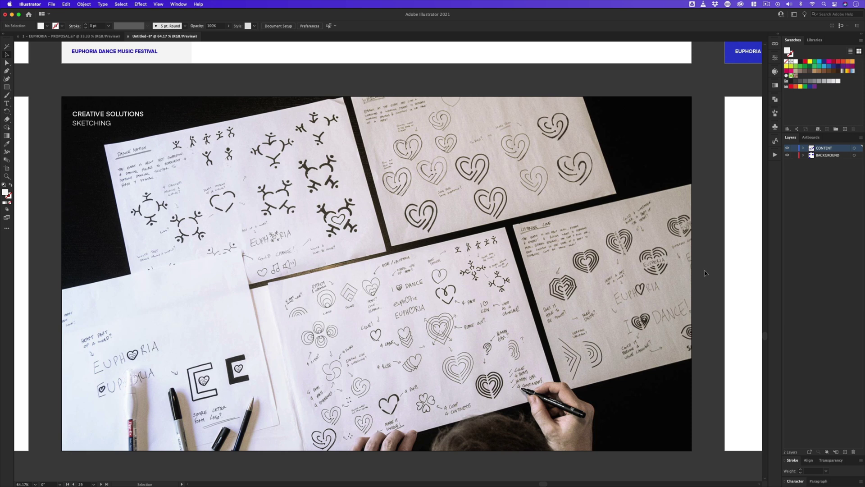
# Place a blue title page reading Territory 1 - Design Options under the CREATIVE SOLUTIONS heading on the thirtieth artboard.
pyautogui.moveTo(727, 239); pyautogui.dragTo(358, 242)
pyautogui.moveTo(592, 223)
pyautogui.mouseDown()
pyautogui.moveTo(351, 228)
pyautogui.moveTo(308, 217)
pyautogui.mouseUp()
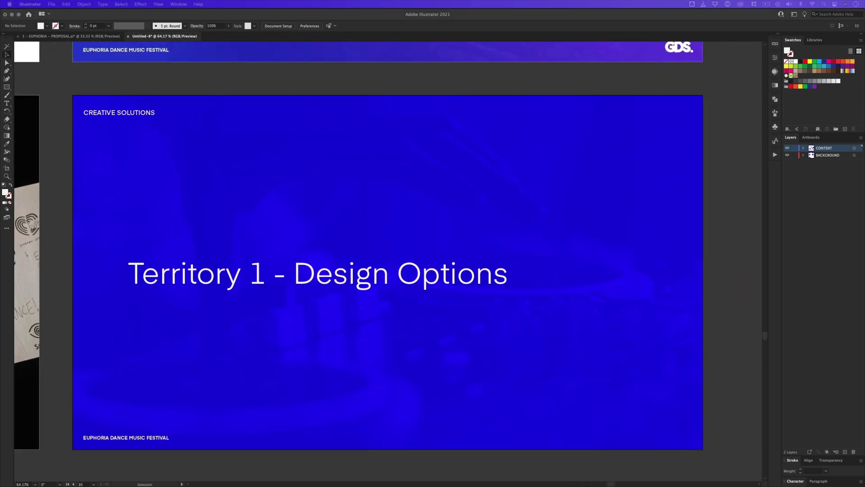
pyautogui.click(744, 295)
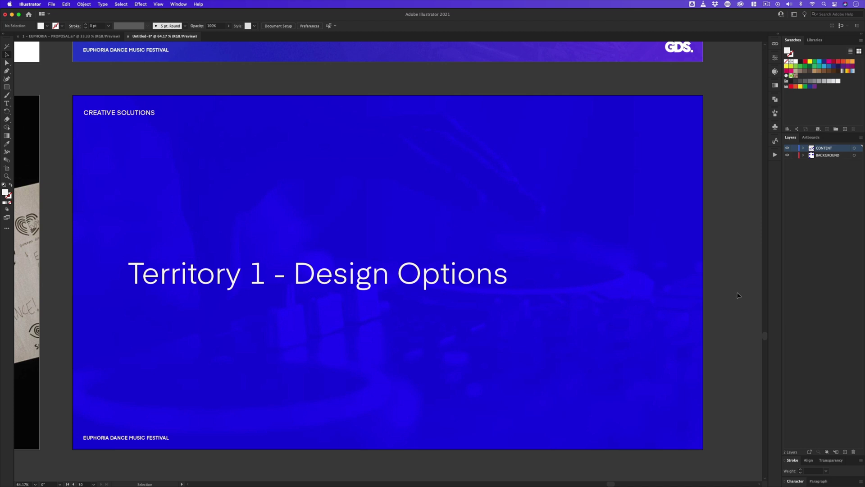
# Add ten blank artboards to the document after the thirtieth artboard.
pyautogui.press('z')
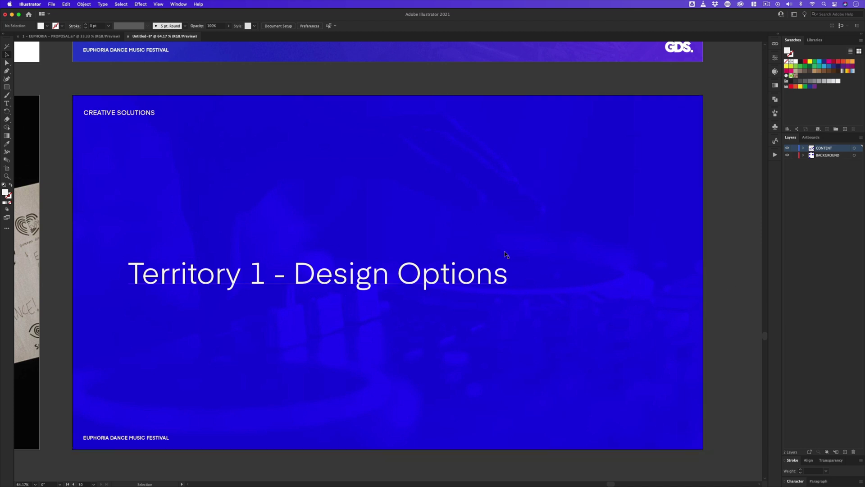
pyautogui.keyDown('alt'); pyautogui.click(432, 220); pyautogui.keyUp('alt')
pyautogui.moveTo(431, 220); pyautogui.dragTo(280, 266)
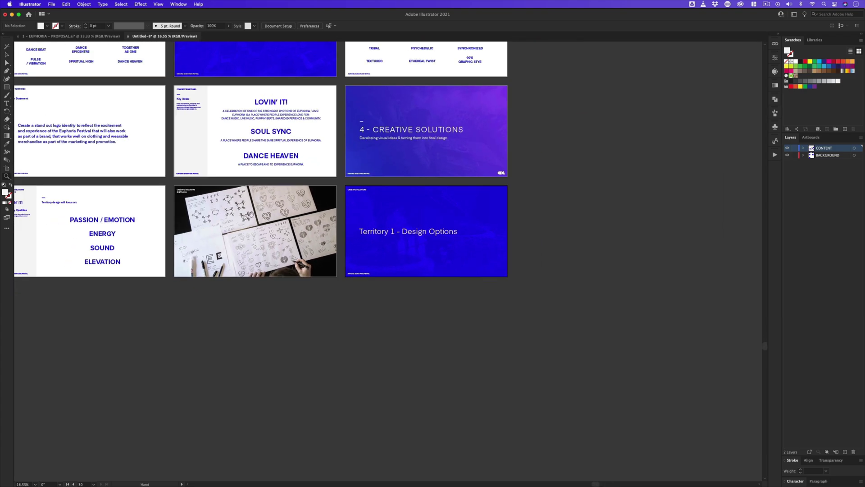
pyautogui.moveTo(212, 118); pyautogui.dragTo(429, 259)
pyautogui.moveTo(406, 212); pyautogui.dragTo(354, 205)
pyautogui.moveTo(322, 176); pyautogui.dragTo(371, 305)
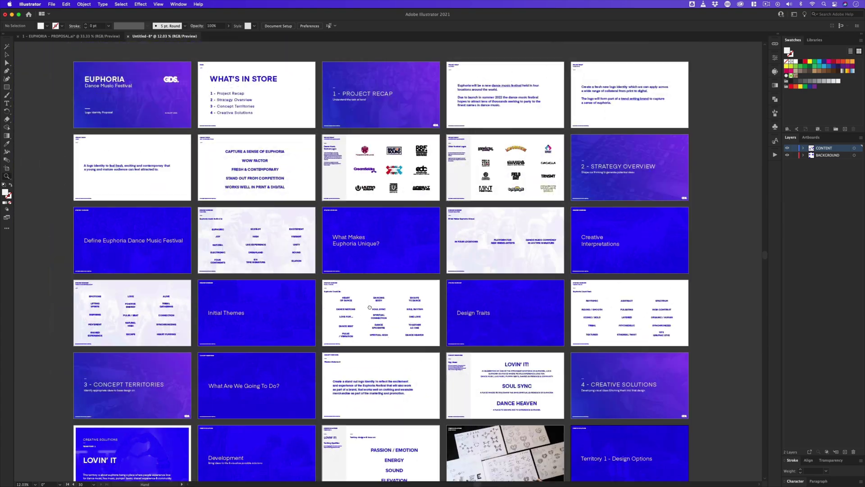
pyautogui.moveTo(407, 205)
pyautogui.mouseDown()
pyautogui.moveTo(400, 211)
pyautogui.moveTo(405, 195)
pyautogui.mouseUp()
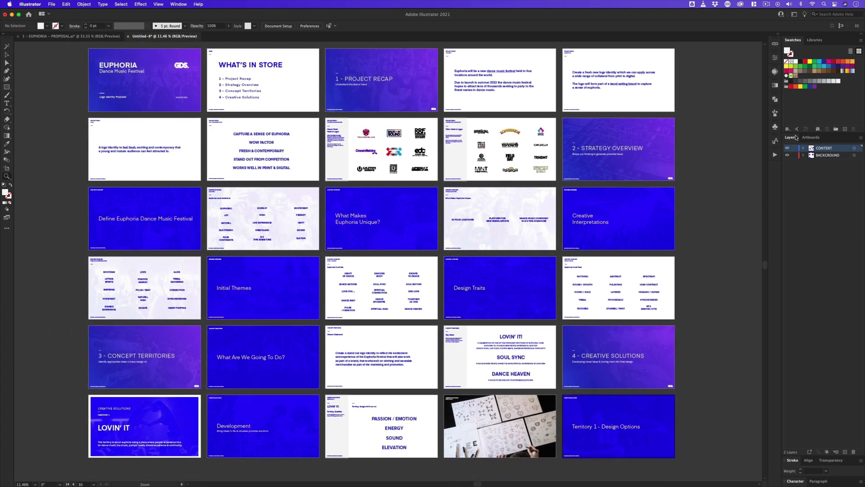
pyautogui.click(811, 137)
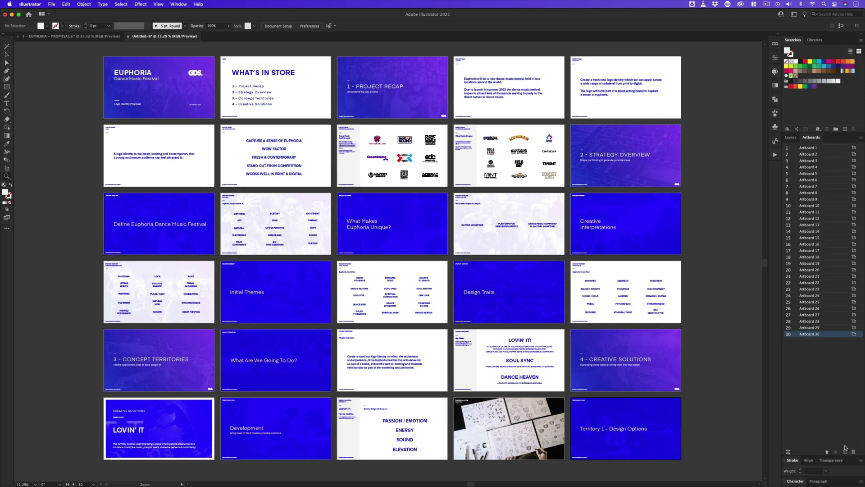
pyautogui.click(844, 452)
pyautogui.click(844, 452)
pyautogui.click(844, 451)
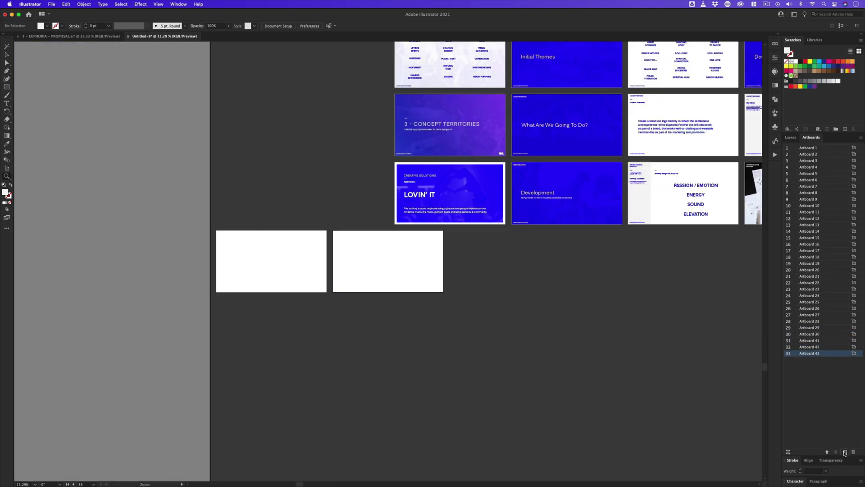
pyautogui.click(844, 451)
pyautogui.click(844, 451)
pyautogui.click(844, 451)
pyautogui.click(844, 451)
pyautogui.click(845, 451)
pyautogui.click(844, 451)
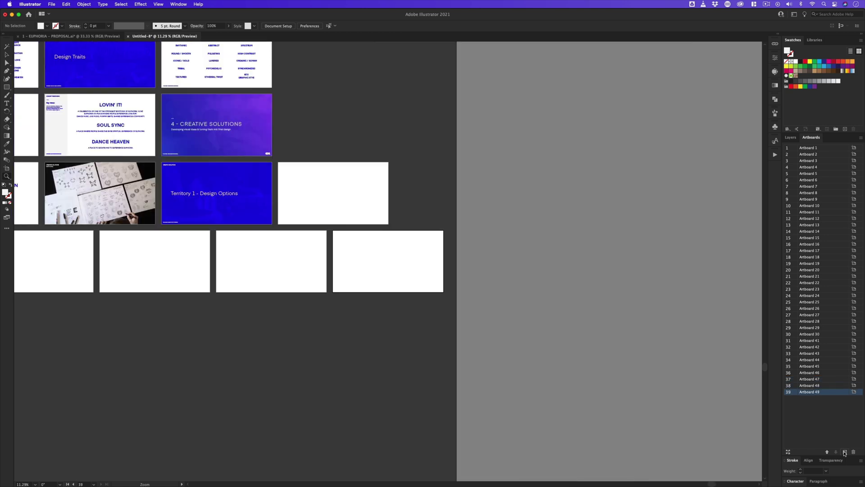
pyautogui.click(844, 451)
# Rearrange all artboards into an eight-column grid with 100 px spacing, moving the artwork with the artboards.
pyautogui.click(860, 138)
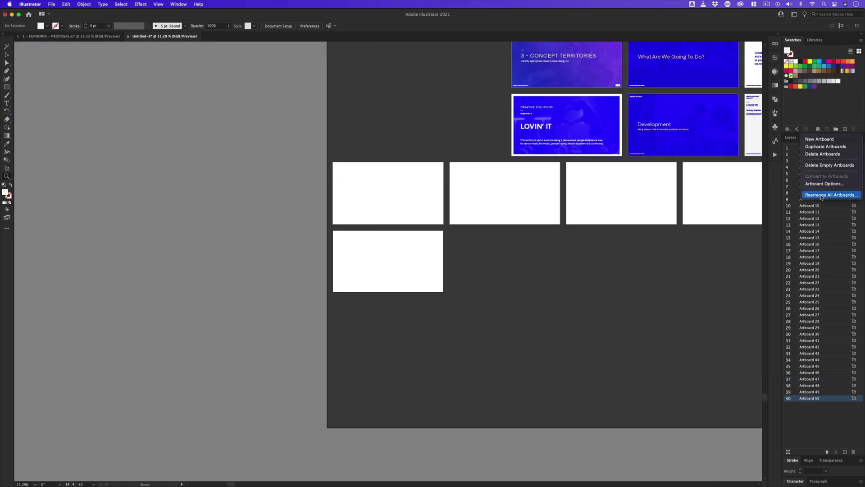
pyautogui.click(819, 196)
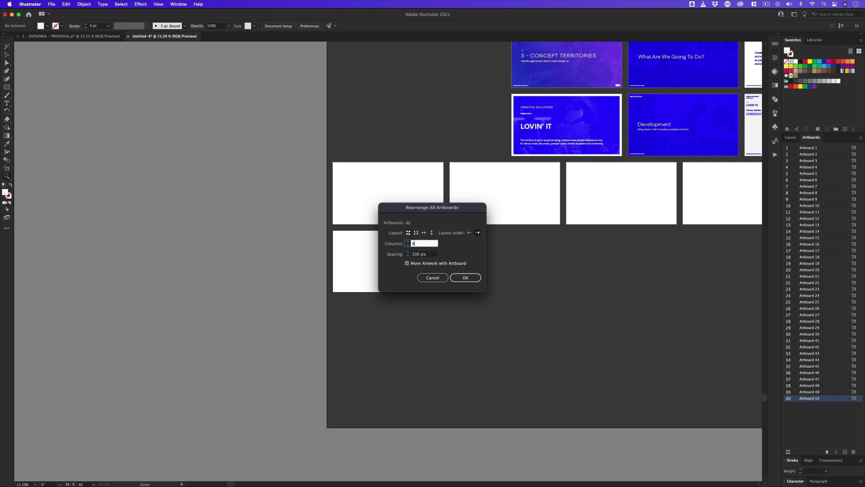
pyautogui.write('8')
pyautogui.click(455, 276)
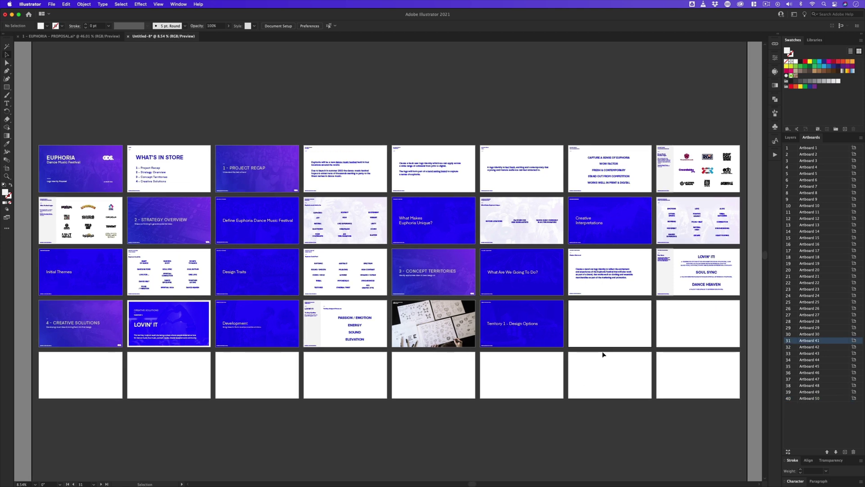
# Copy the white-framed LOVIN' IT territory page onto the blank thirty-first artboard.
pyautogui.press('z')
pyautogui.moveTo(565, 337); pyautogui.dragTo(486, 277)
pyautogui.moveTo(430, 349); pyautogui.dragTo(413, 329)
pyautogui.moveTo(37, 320); pyautogui.dragTo(777, 293)
pyautogui.moveTo(27, 299); pyautogui.dragTo(239, 310)
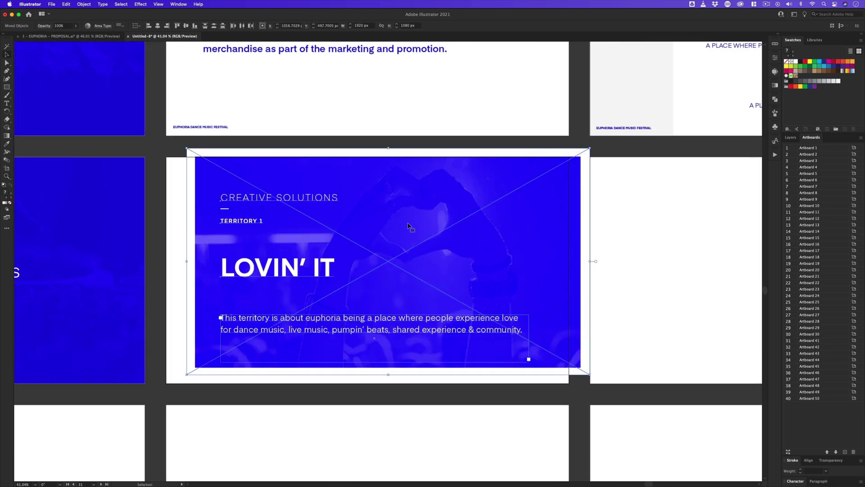
# Build the Territory 1 / Option 1 Initial Sketches page on the thirty-second artboard with a grey text sidebar and a photo of the heart sketches.
pyautogui.moveTo(685, 282); pyautogui.dragTo(294, 275)
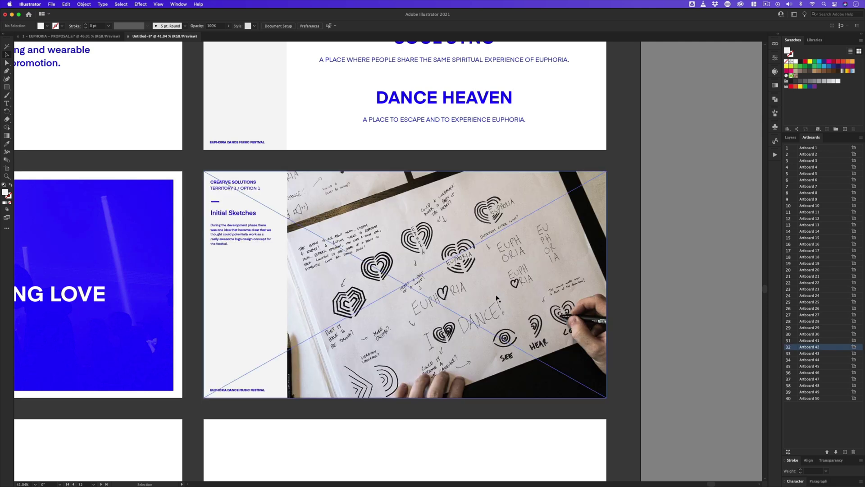
pyautogui.click(528, 405)
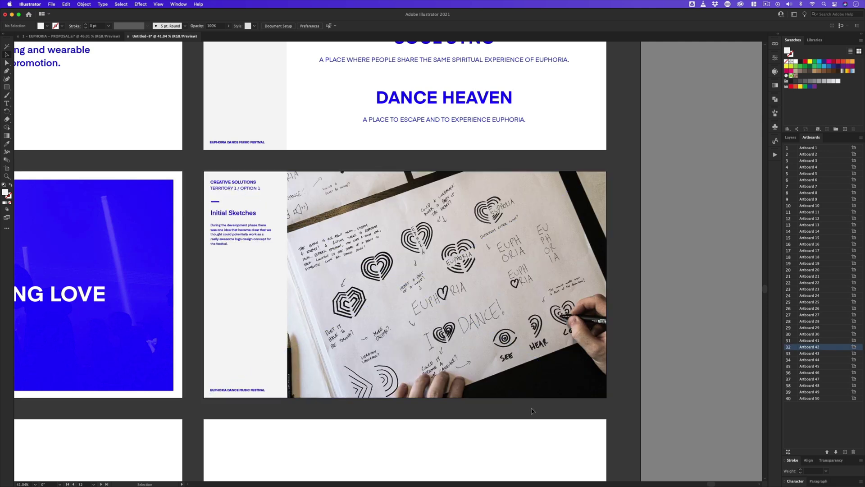
pyautogui.click(544, 393)
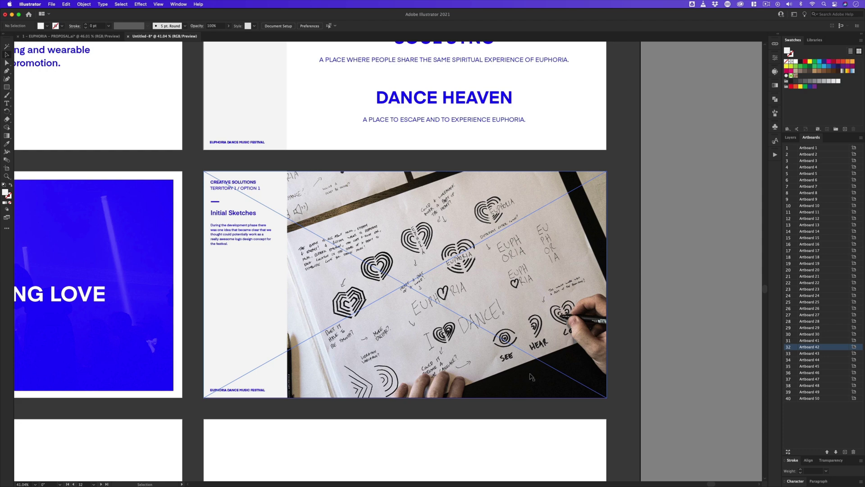
# Build the Logo Formula page on the thirty-third artboard with the four design qualities in the sidebar and the LISTENING LOVE formula photo.
pyautogui.press('z')
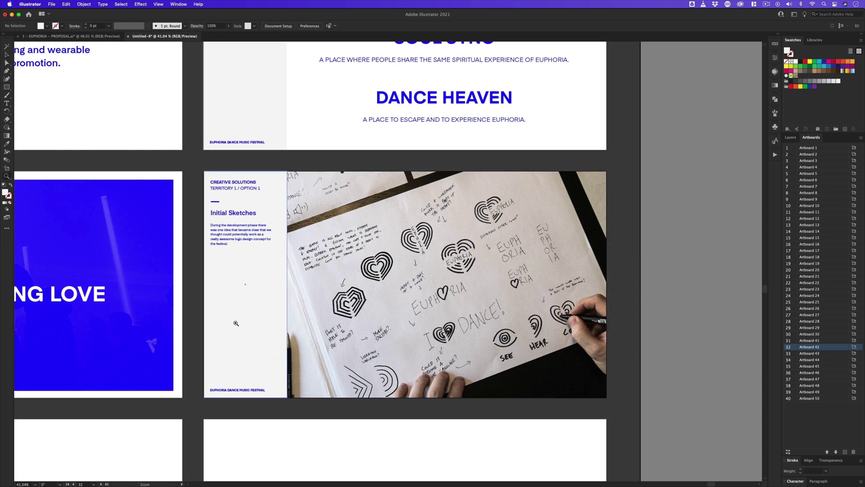
pyautogui.keyDown('alt'); pyautogui.click(197, 339); pyautogui.keyUp('alt')
pyautogui.keyDown('alt'); pyautogui.click(197, 340); pyautogui.keyUp('alt')
pyautogui.moveTo(197, 340); pyautogui.dragTo(667, 336)
pyautogui.moveTo(221, 326); pyautogui.dragTo(685, 338)
pyautogui.moveTo(130, 320); pyautogui.dragTo(620, 330)
pyautogui.moveTo(281, 308); pyautogui.dragTo(331, 315)
pyautogui.moveTo(316, 341); pyautogui.dragTo(379, 277)
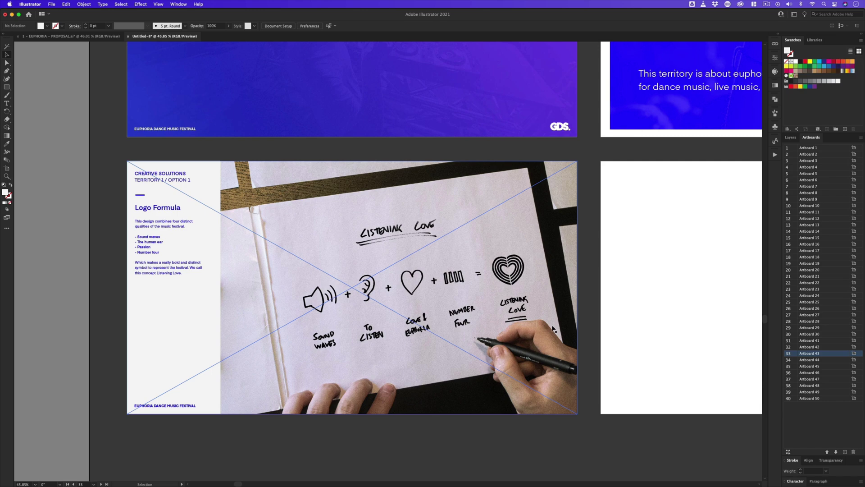
# Build the Listening Love page on the thirty-fourth artboard with the logo explanation in the sidebar and a photo of the drawn heart logo.
pyautogui.hscroll(10, 674, 287)
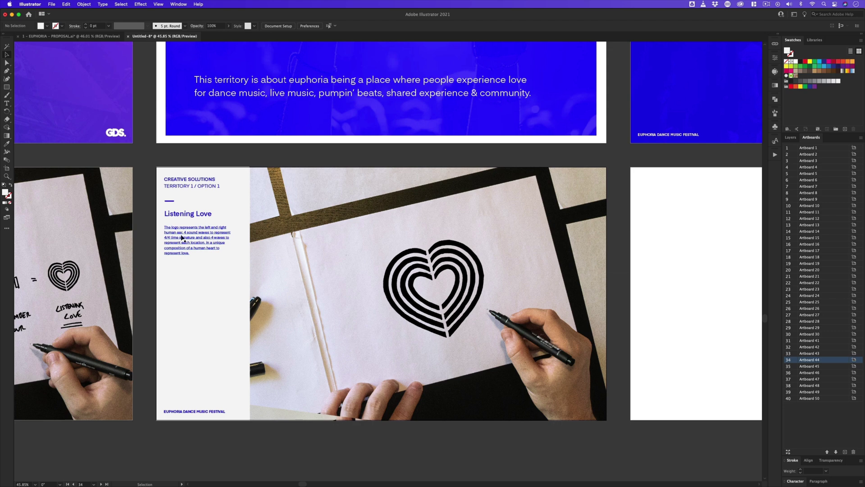
pyautogui.moveTo(672, 275); pyautogui.dragTo(249, 275)
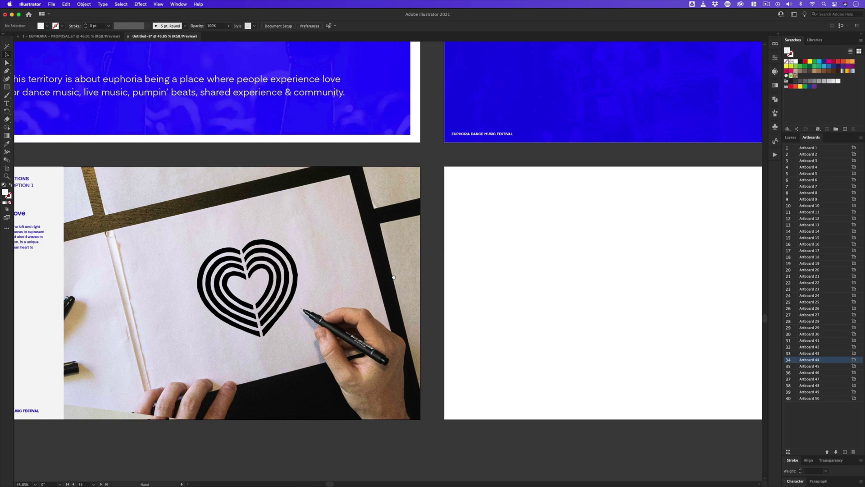
# Build the Territory 1 / Option 1 page on the thirty-fifth artboard with a full-bleed photo of the sketched logo sheets and a white header.
pyautogui.moveTo(450, 253); pyautogui.dragTo(433, 255)
pyautogui.moveTo(433, 255); pyautogui.dragTo(429, 255)
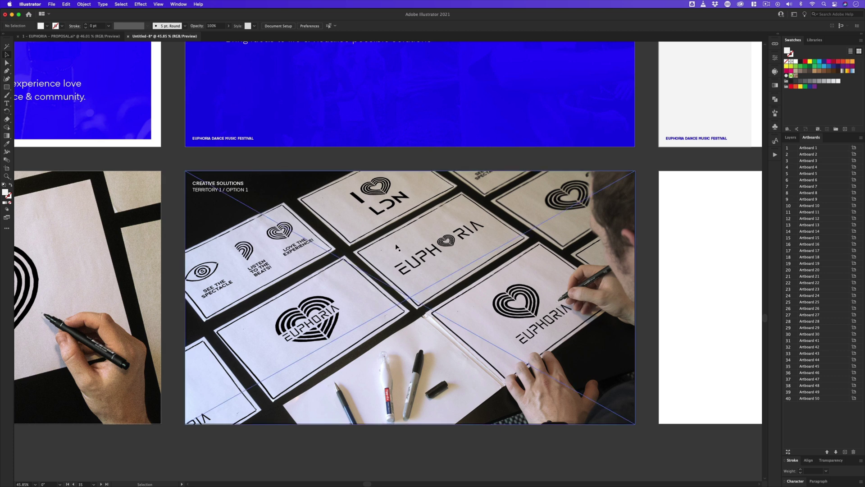
pyautogui.press('z')
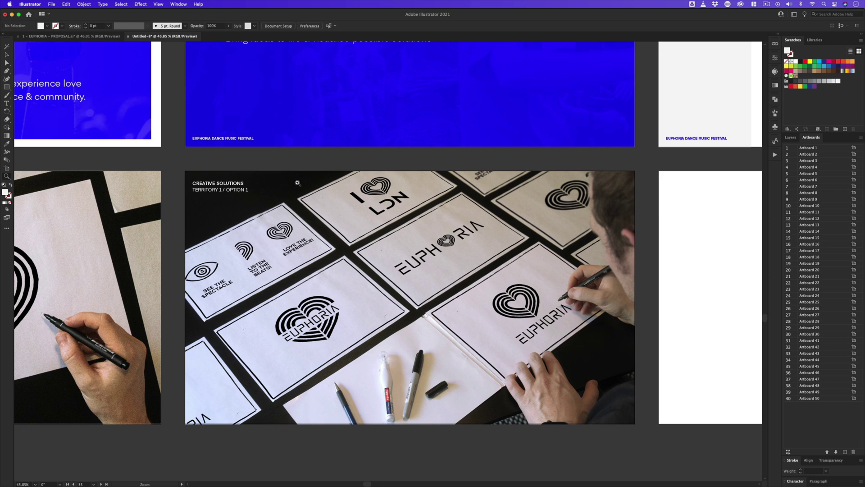
pyautogui.moveTo(387, 274); pyautogui.dragTo(433, 225)
pyautogui.press('space')
pyautogui.press('v')
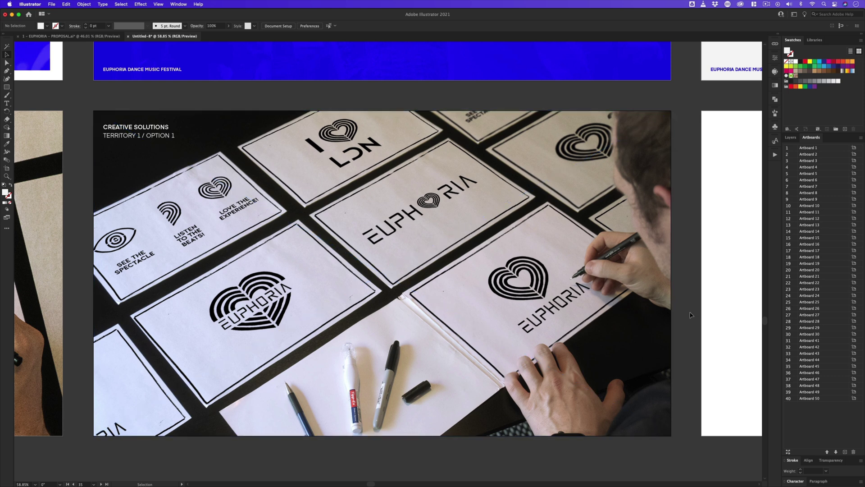
pyautogui.click(790, 137)
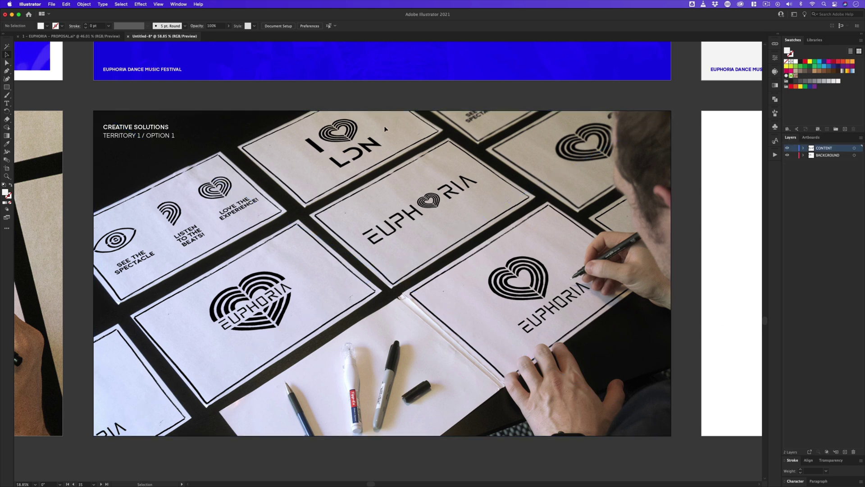
pyautogui.moveTo(517, 199); pyautogui.dragTo(523, 195)
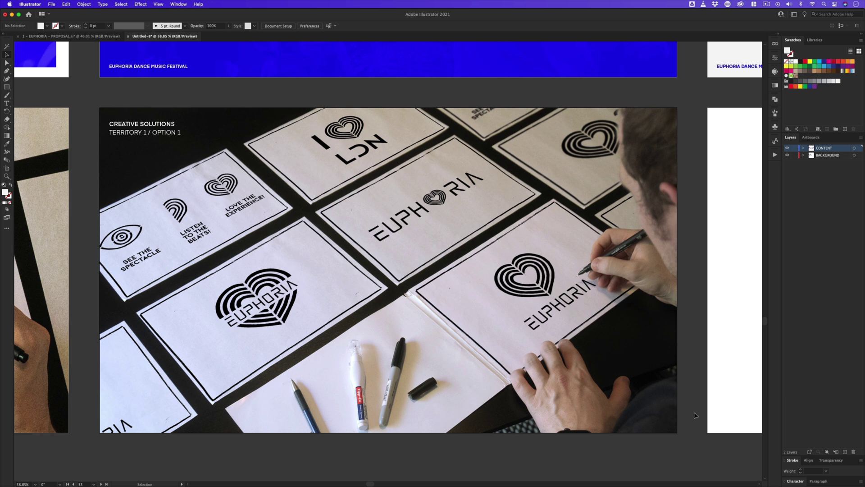
# Build the Listening Love and Visual Language page on the thirty-sixth artboard with sidebar text and the framed logo sketch variations.
pyautogui.moveTo(699, 347); pyautogui.dragTo(268, 342)
pyautogui.moveTo(655, 306); pyautogui.dragTo(516, 320)
pyautogui.moveTo(516, 319); pyautogui.dragTo(519, 320)
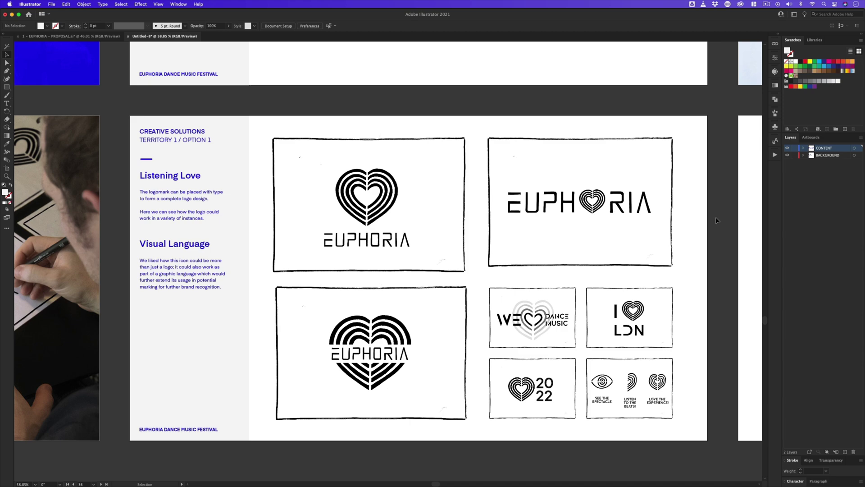
# Place the blue "Option 1 - Final Logo Design" title page with its "Transforming ideas into final design" subtitle on the thirty-seventh artboard.
pyautogui.moveTo(475, 201); pyautogui.dragTo(340, 225)
pyautogui.moveTo(382, 170); pyautogui.dragTo(379, 285)
pyautogui.moveTo(490, 173); pyautogui.dragTo(352, 302)
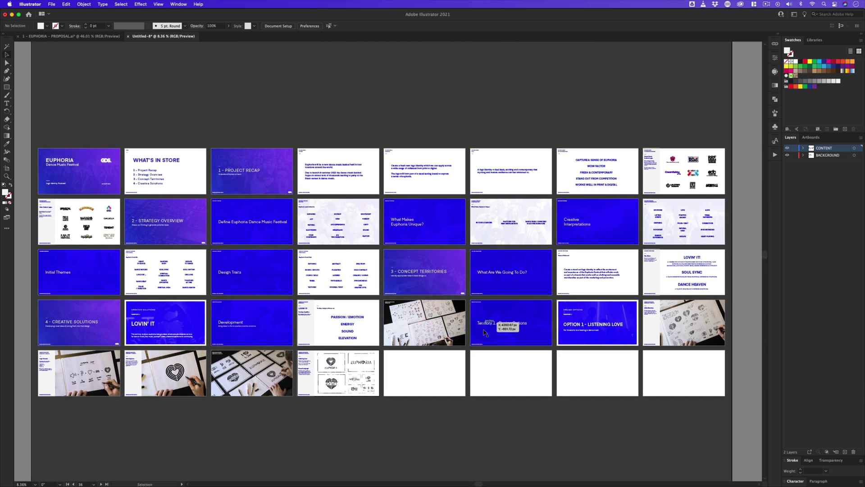
pyautogui.press('z')
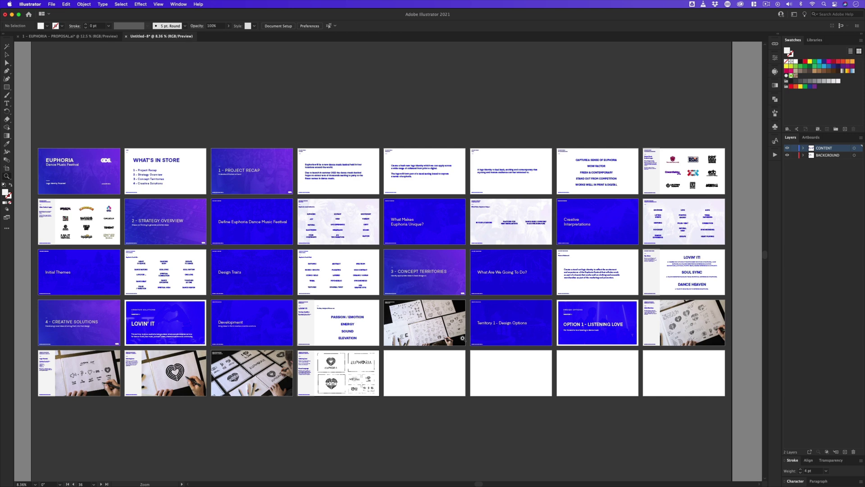
pyautogui.moveTo(473, 374); pyautogui.dragTo(511, 371)
pyautogui.press('v')
pyautogui.moveTo(496, 301); pyautogui.dragTo(485, 183)
pyautogui.press('z')
pyautogui.click(393, 327)
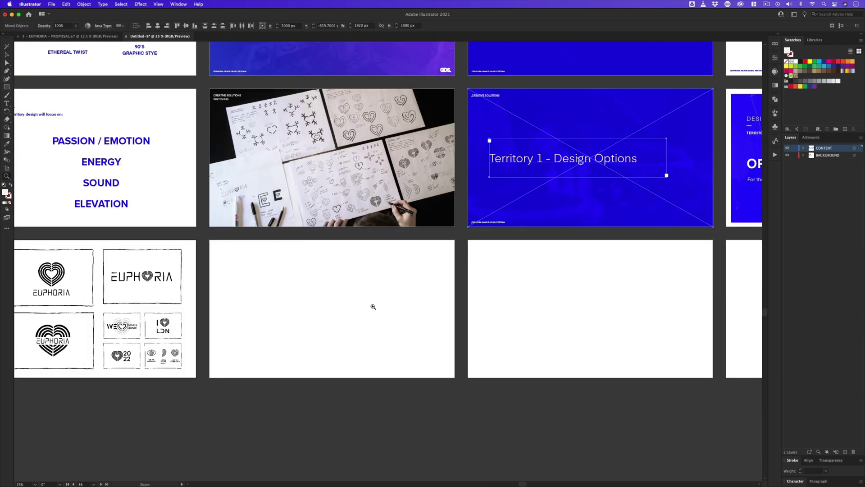
pyautogui.hotkey('ctrl', 'v')
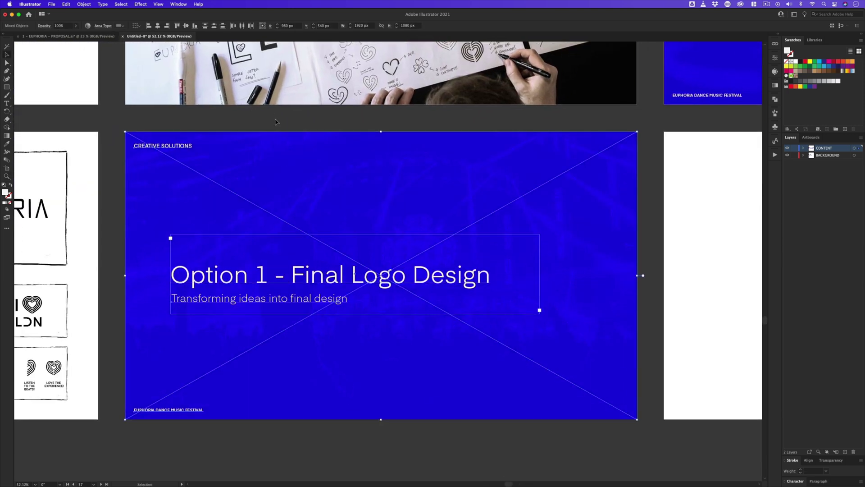
pyautogui.click(276, 122)
# Build the Listening Love Logomark page on the thirty-eighth artboard with the refined heart logo and its explanation in the sidebar.
pyautogui.hscroll(10, 705, 300)
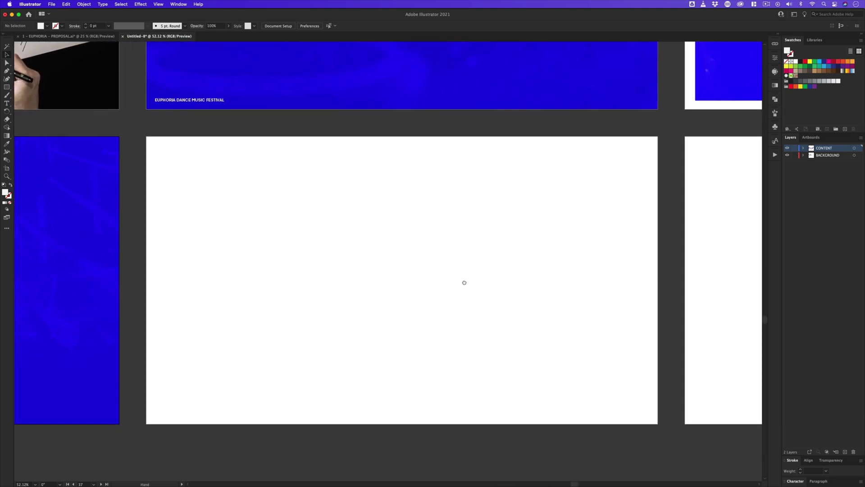
pyautogui.moveTo(464, 282); pyautogui.dragTo(454, 285)
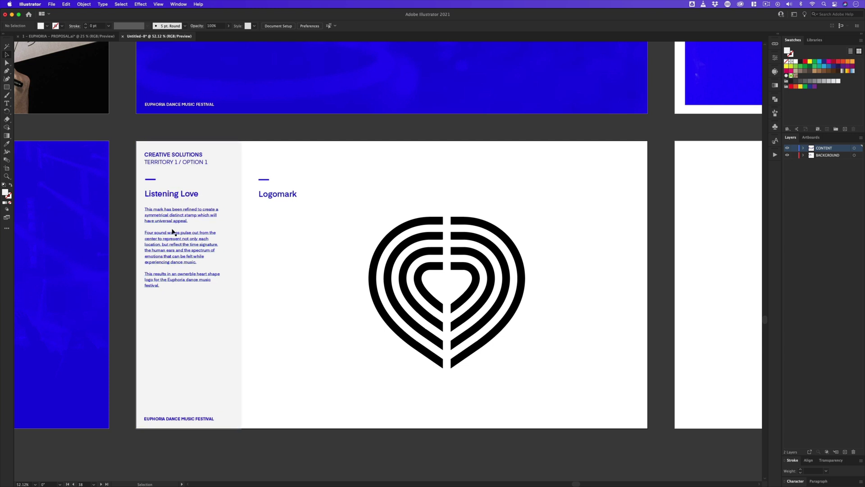
pyautogui.press('space')
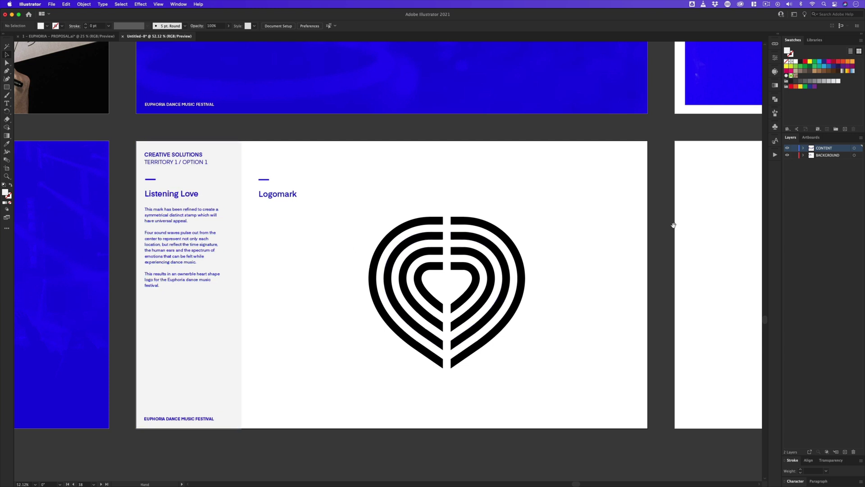
# Build the black EUPHORIA Wordmark page on the thirty-ninth artboard and the Master Logo Combination Mark page on the fortieth.
pyautogui.moveTo(673, 225); pyautogui.dragTo(252, 226)
pyautogui.moveTo(552, 223); pyautogui.dragTo(401, 232)
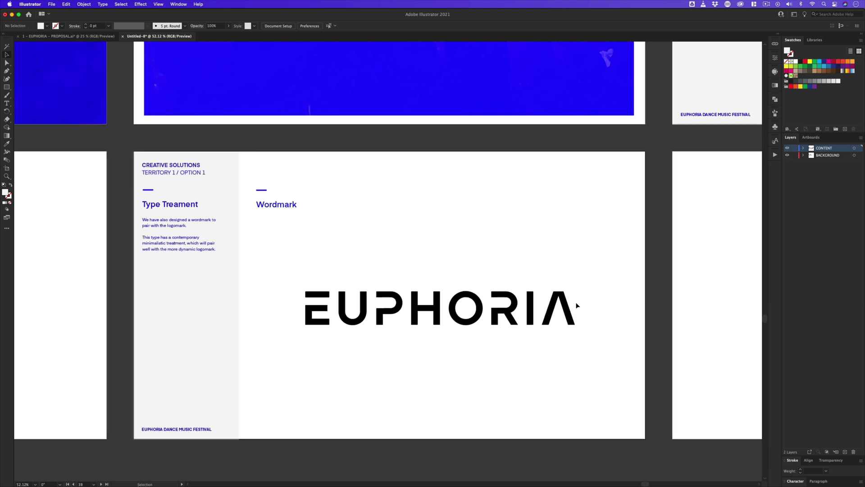
pyautogui.hscroll(10, 323, 257)
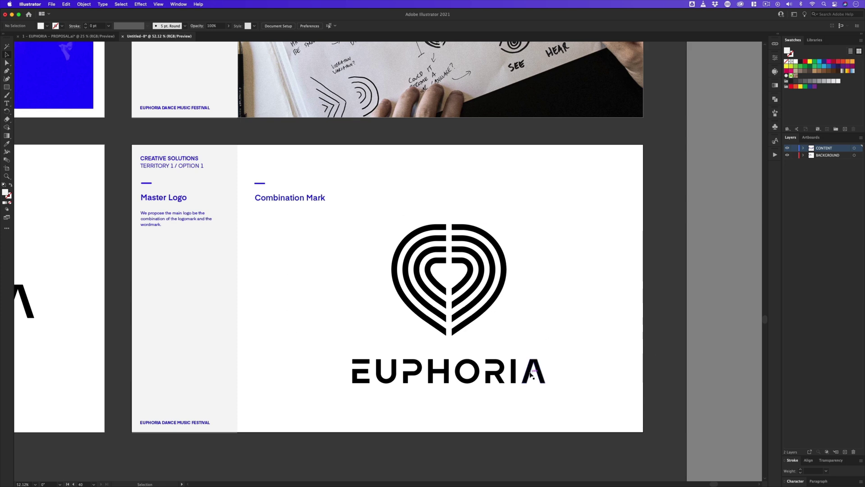
# Add ten blank artboards after the fortieth artboard.
pyautogui.press('z')
pyautogui.moveTo(403, 201); pyautogui.dragTo(480, 436)
pyautogui.moveTo(440, 251); pyautogui.dragTo(383, 235)
pyautogui.click(810, 137)
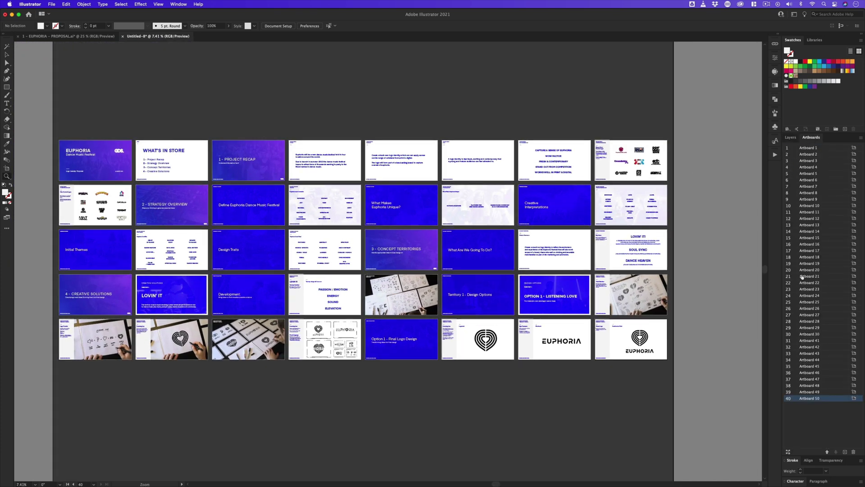
pyautogui.click(845, 452)
pyautogui.click(845, 452)
pyautogui.click(846, 452)
pyautogui.click(845, 452)
pyautogui.click(845, 452)
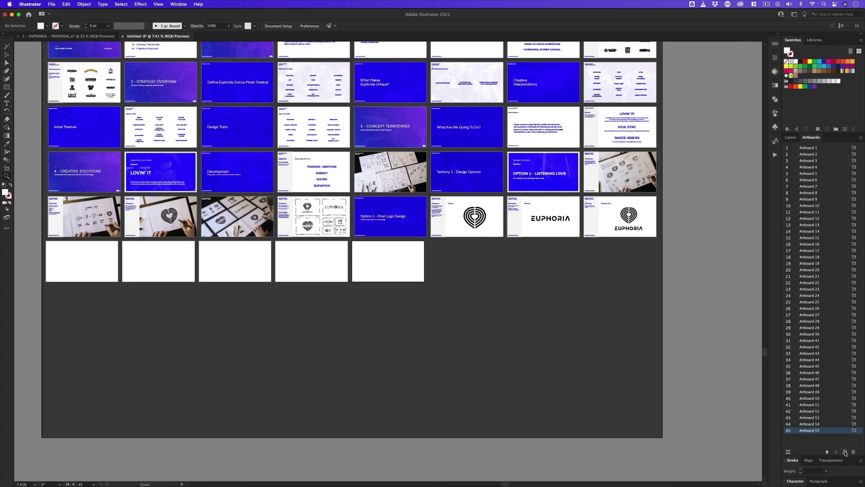
pyautogui.click(845, 452)
pyautogui.click(846, 452)
pyautogui.click(845, 452)
pyautogui.click(845, 451)
pyautogui.click(845, 452)
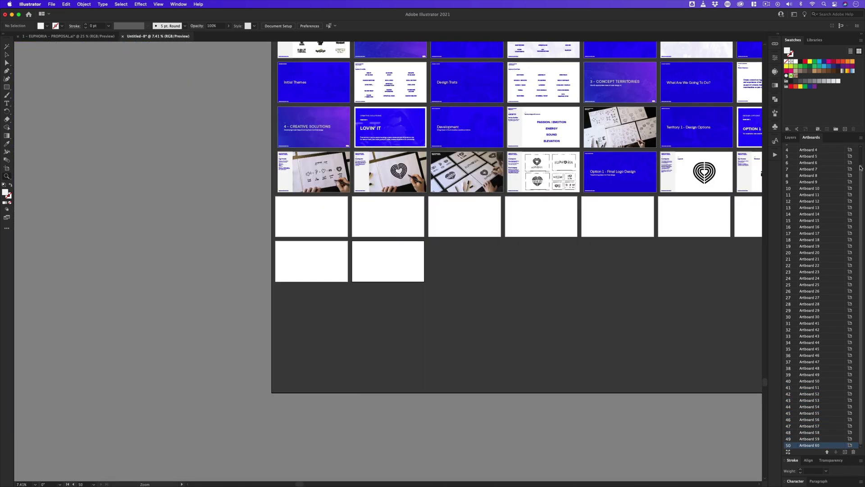
# Rearrange all artboards into eight columns with 100 px spacing, moving the artwork along with them.
pyautogui.click(861, 138)
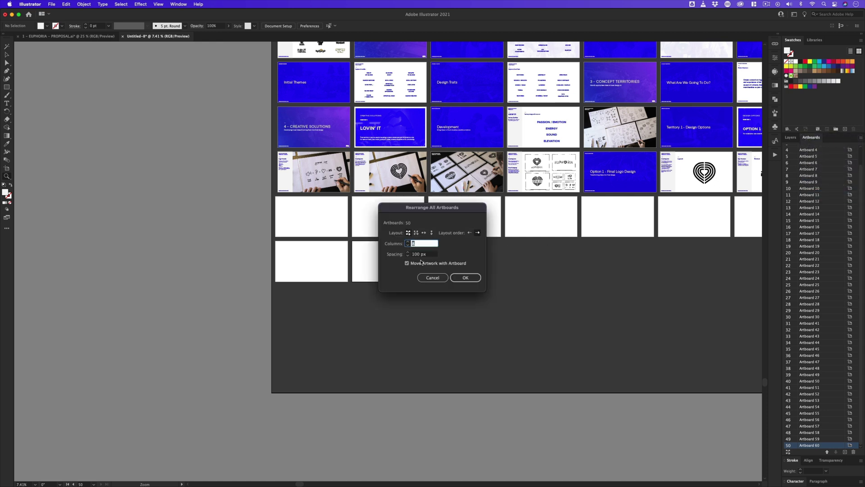
pyautogui.click(465, 278)
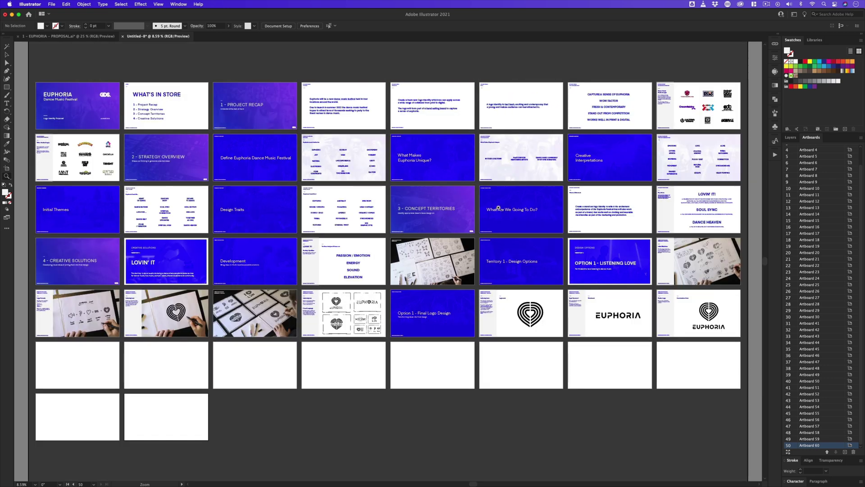
pyautogui.press('v')
# Build the Alternative 1 Wordmark Combo page on the forty-first artboard and the Alternative 2 Emblem page on the forty-second.
pyautogui.scroll(1, 517, 414)
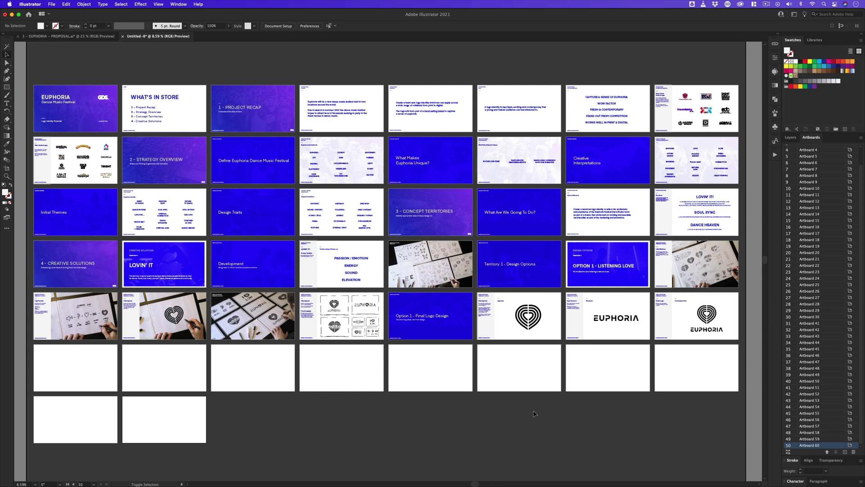
pyautogui.press('z')
pyautogui.moveTo(158, 379); pyautogui.dragTo(538, 281)
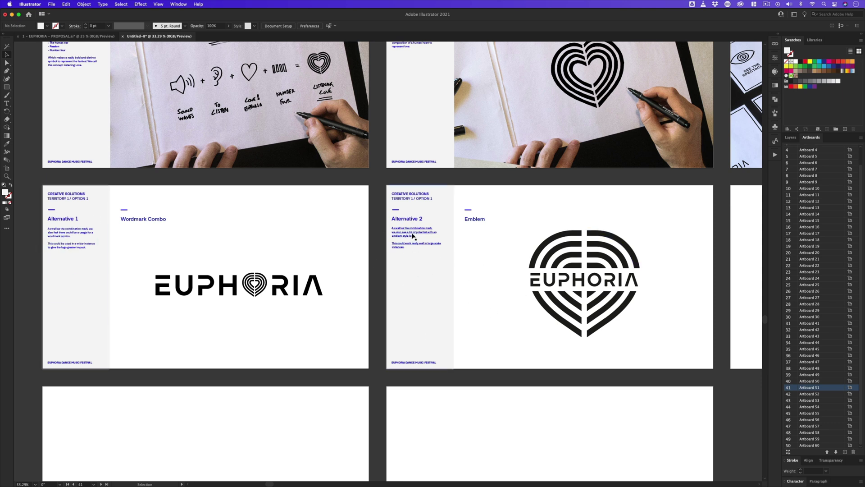
# Build the Colour Palette page on the forty-third artboard with Pure White, Purple Base, Neon Love, Yellow Hype, Green Buzz and Blue High blocks.
pyautogui.press('space')
pyautogui.moveTo(670, 230); pyautogui.dragTo(374, 237)
pyautogui.moveTo(500, 235); pyautogui.dragTo(400, 240)
pyautogui.press('z')
pyautogui.moveTo(440, 224); pyautogui.dragTo(339, 331)
pyautogui.press('space')
pyautogui.press('super+space')
pyautogui.moveTo(532, 198); pyautogui.dragTo(522, 203)
pyautogui.press('space')
pyautogui.moveTo(521, 203); pyautogui.dragTo(421, 255)
pyautogui.press('super+space')
pyautogui.moveTo(403, 223); pyautogui.dragTo(360, 232)
pyautogui.press('space')
pyautogui.press('super+space')
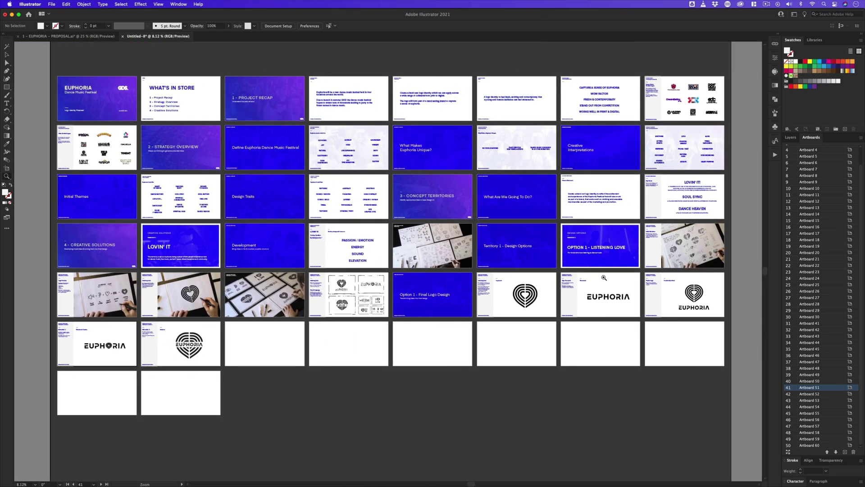
pyautogui.moveTo(329, 329); pyautogui.dragTo(461, 235)
pyautogui.press('space')
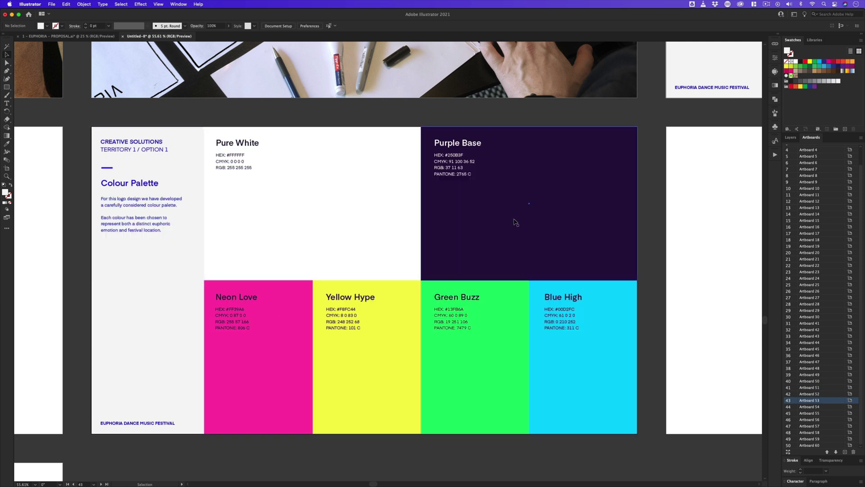
# Build the dark purple Colour Application page on the forty-fourth artboard with the heart's four coloured bands labelled and explanatory text.
pyautogui.press('space')
pyautogui.moveTo(637, 206); pyautogui.dragTo(324, 195)
pyautogui.moveTo(614, 199); pyautogui.dragTo(398, 221)
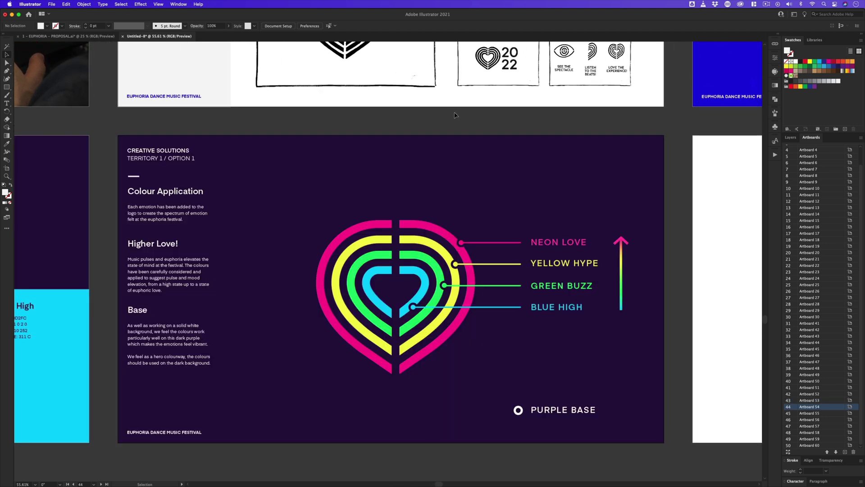
# Build the dark purple Master Logo Combination Mark page on the forty-fifth artboard with the multicoloured heart and white wordmark.
pyautogui.moveTo(698, 207); pyautogui.dragTo(309, 203)
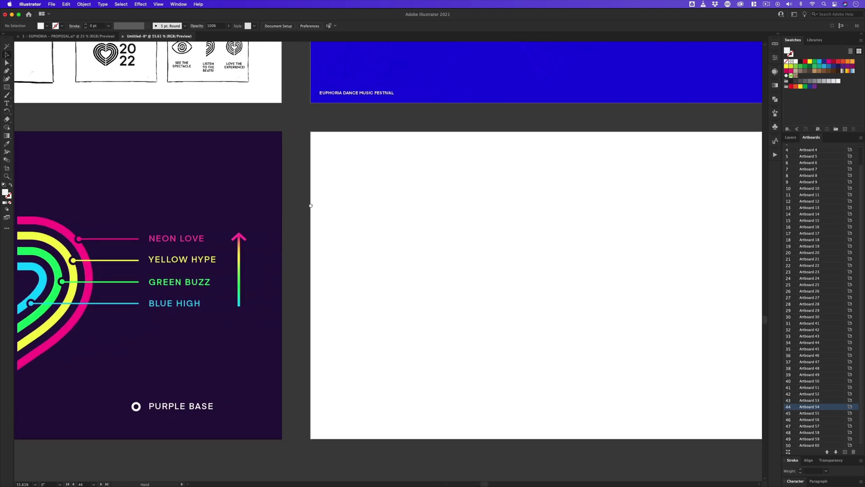
pyautogui.moveTo(579, 209); pyautogui.dragTo(377, 206)
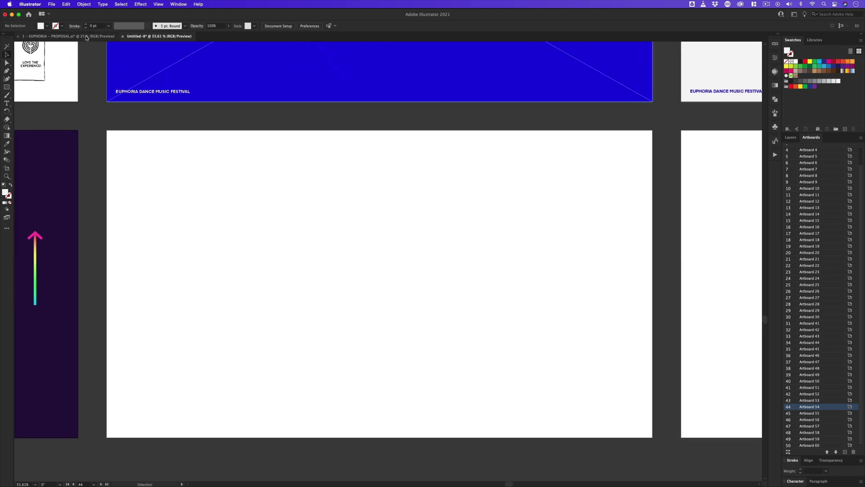
pyautogui.press('F7')
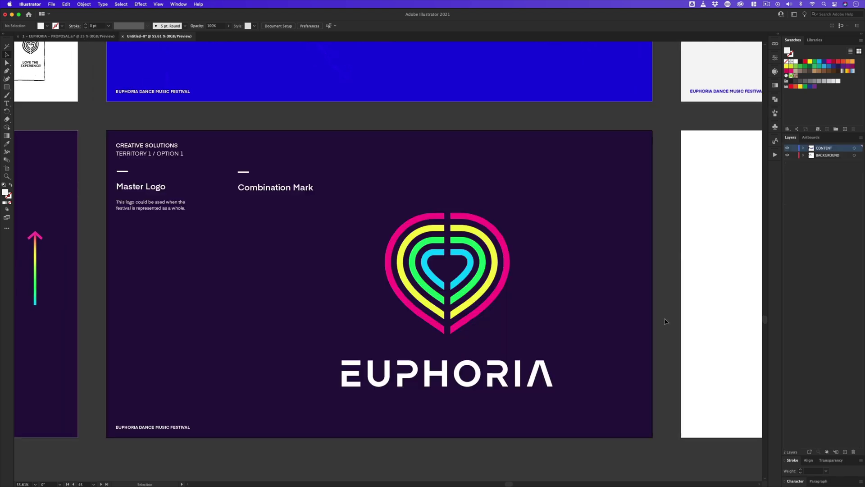
# Fill the forty-sixth to fifty-third artboards with the colour logo alternatives and colourways on dark, white and coloured backgrounds, and extend the document to sixty artboards.
pyautogui.moveTo(654, 268); pyautogui.dragTo(512, 286)
pyautogui.moveTo(647, 266); pyautogui.dragTo(371, 278)
pyautogui.moveTo(456, 269); pyautogui.dragTo(446, 298)
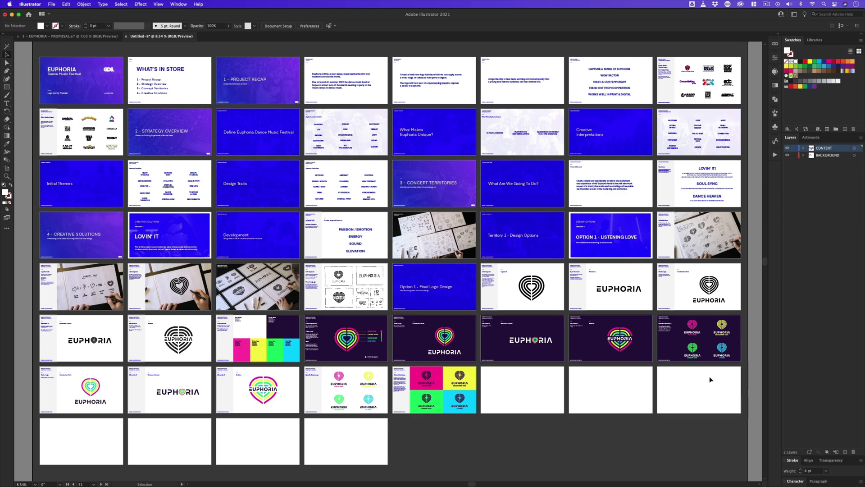
# Build the dark purple Conclusion page on the fifty-fourth artboard with Looks, Feels, Creates and Offers text and three logo variants.
pyautogui.scroll(5, 506, 377)
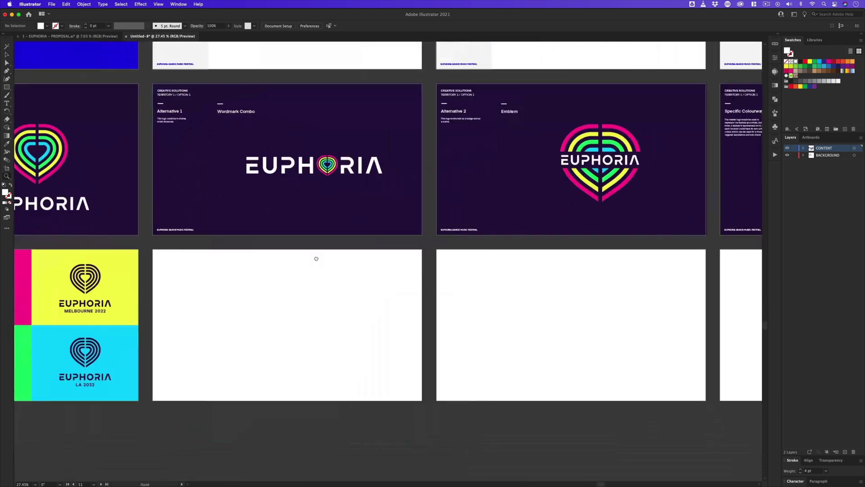
pyautogui.scroll(5, 316, 258)
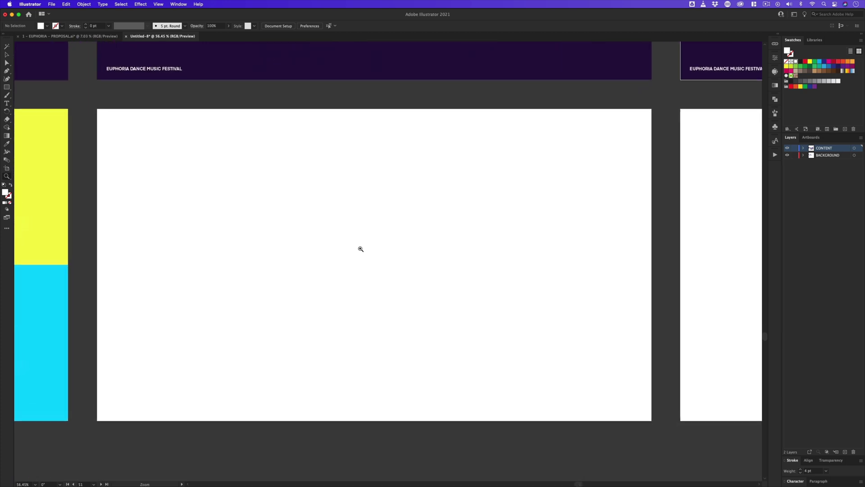
pyautogui.scroll(1, 361, 249)
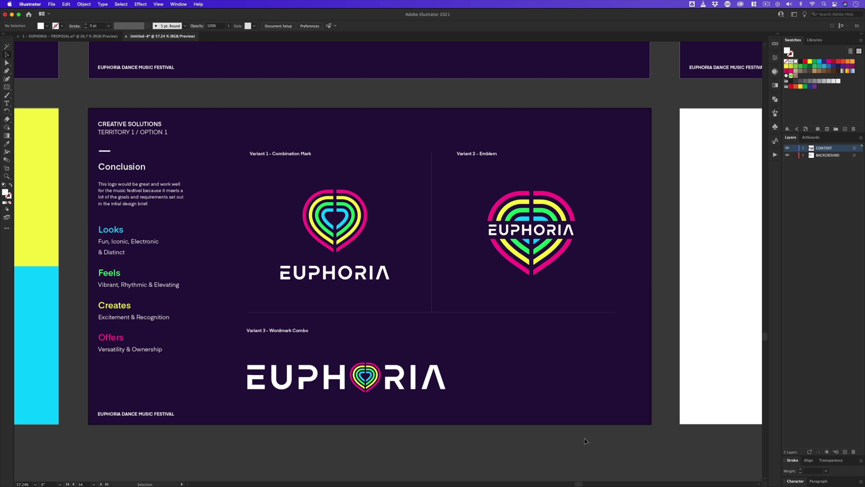
# Examine the overall arrangement of the pages across the artboard grid.
pyautogui.press('z')
pyautogui.moveTo(500, 205); pyautogui.dragTo(389, 258)
pyautogui.moveTo(493, 138); pyautogui.dragTo(395, 214)
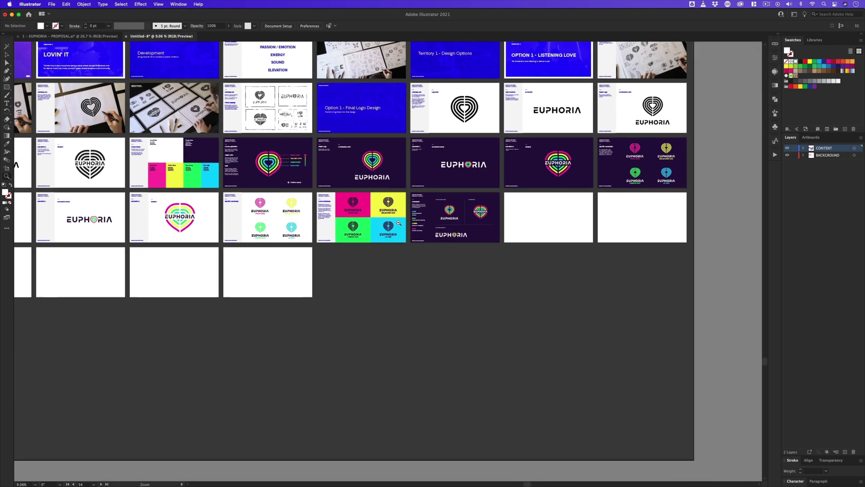
pyautogui.moveTo(483, 255); pyautogui.dragTo(611, 397)
pyautogui.moveTo(568, 194); pyautogui.dragTo(502, 217)
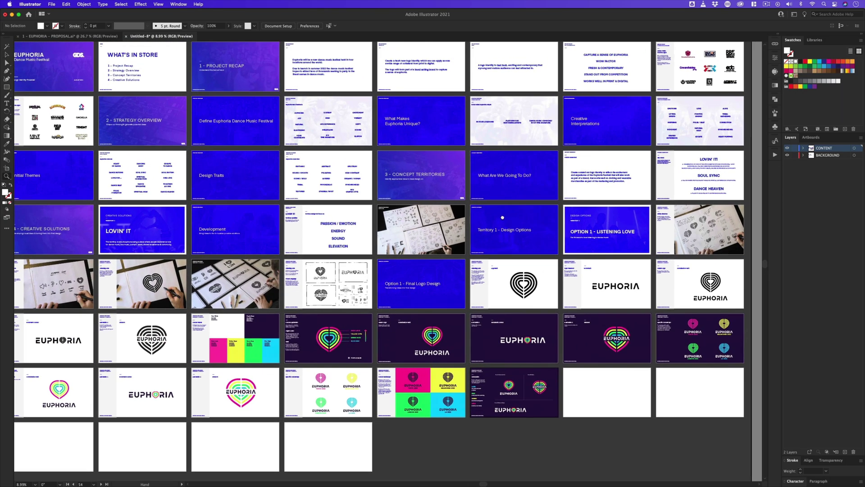
pyautogui.moveTo(492, 251); pyautogui.dragTo(502, 253)
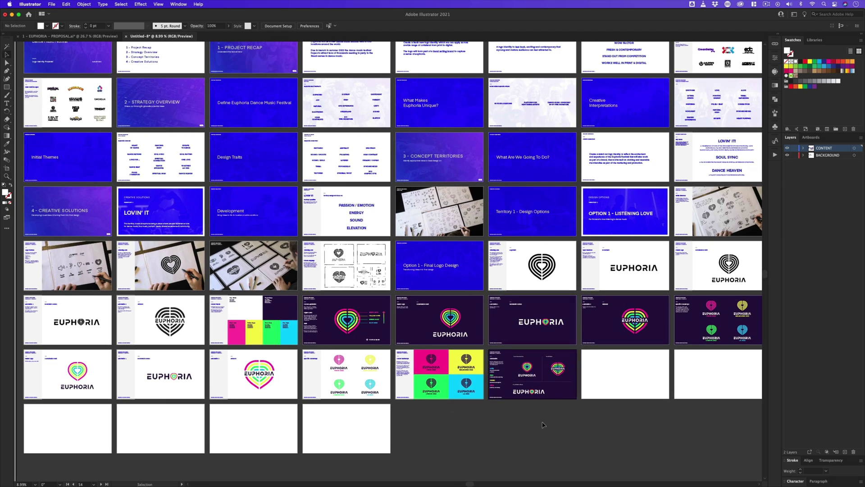
# Copy the blue divider page onto the fifty-fifth artboard, aligned to its edges, and title it Ways The Logo Can Be Used.
pyautogui.moveTo(431, 275); pyautogui.dragTo(532, 203)
pyautogui.press('super+c')
pyautogui.moveTo(582, 325); pyautogui.dragTo(48, 93)
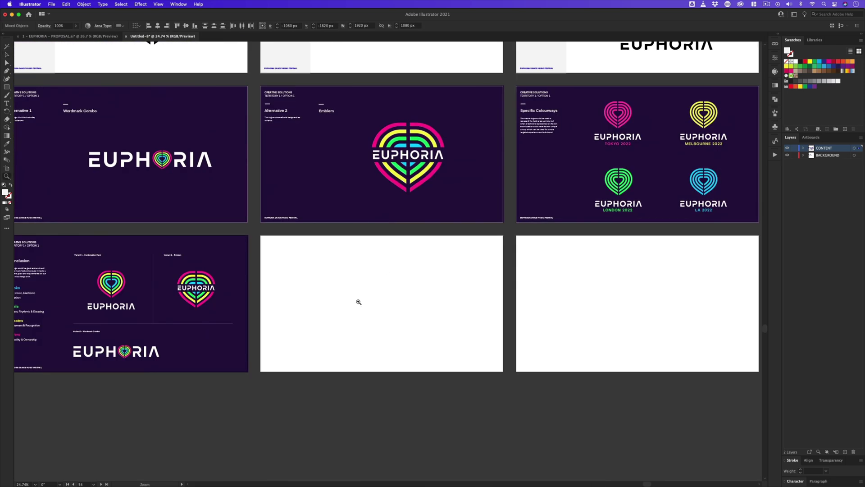
pyautogui.moveTo(389, 318); pyautogui.dragTo(411, 267)
pyautogui.press('super+v')
pyautogui.moveTo(319, 166); pyautogui.dragTo(304, 195)
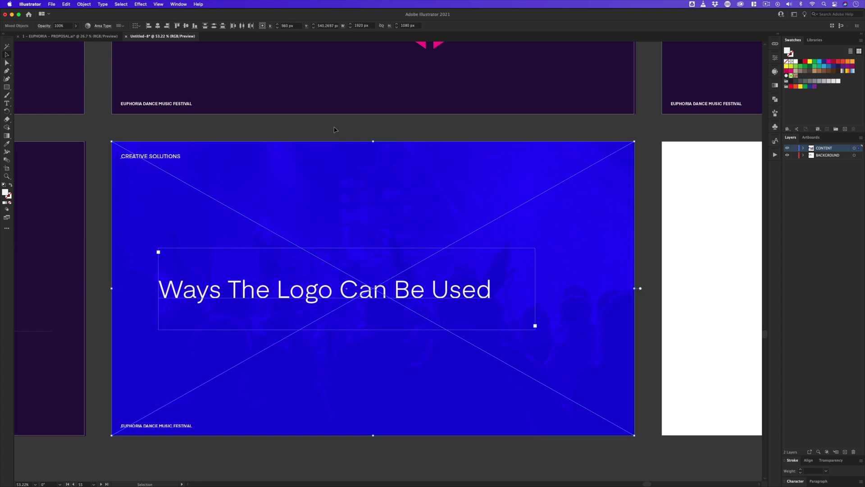
pyautogui.click(660, 342)
pyautogui.scroll(-6, 481, 253)
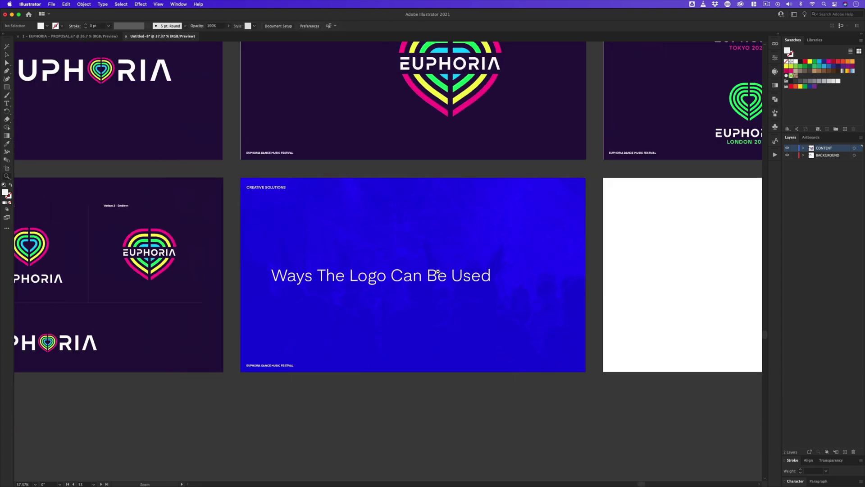
pyautogui.moveTo(342, 294); pyautogui.dragTo(395, 301)
pyautogui.scroll(-4, 396, 301)
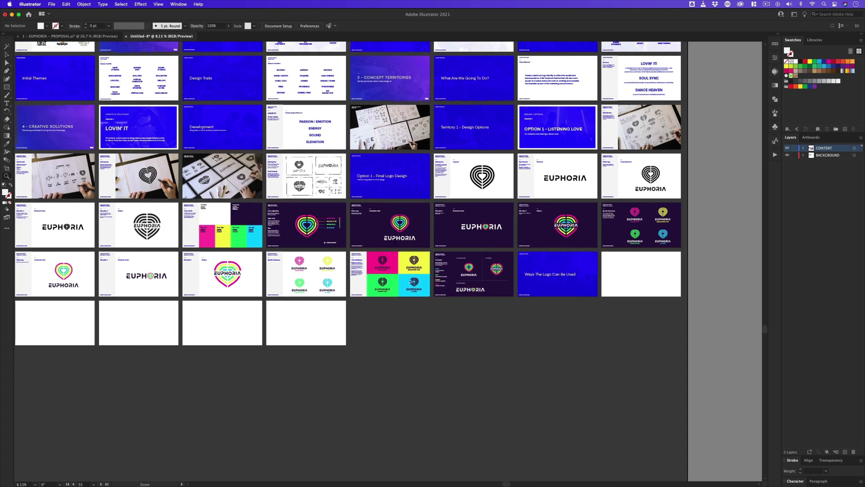
pyautogui.scroll(2, 464, 271)
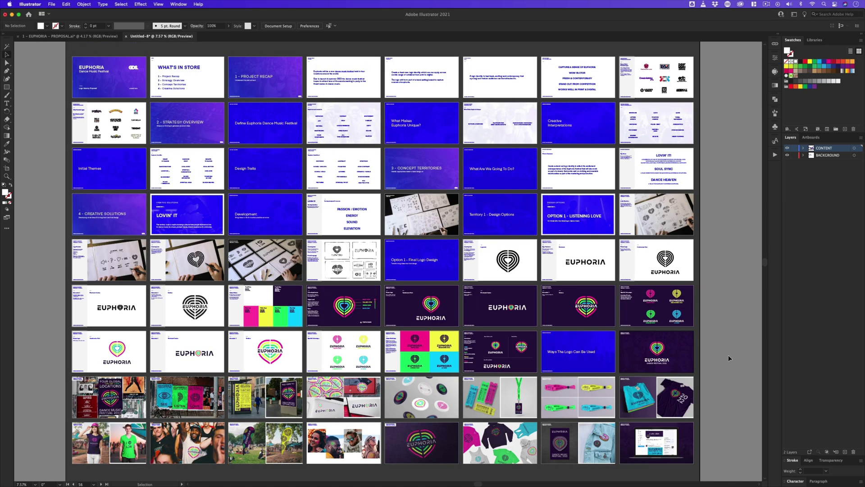
# Examine the logo application mockup pages across the last two artboard rows, from street posters and clothing to badges, wristbands and the laptop page.
pyautogui.press('z')
pyautogui.moveTo(151, 397); pyautogui.dragTo(332, 201)
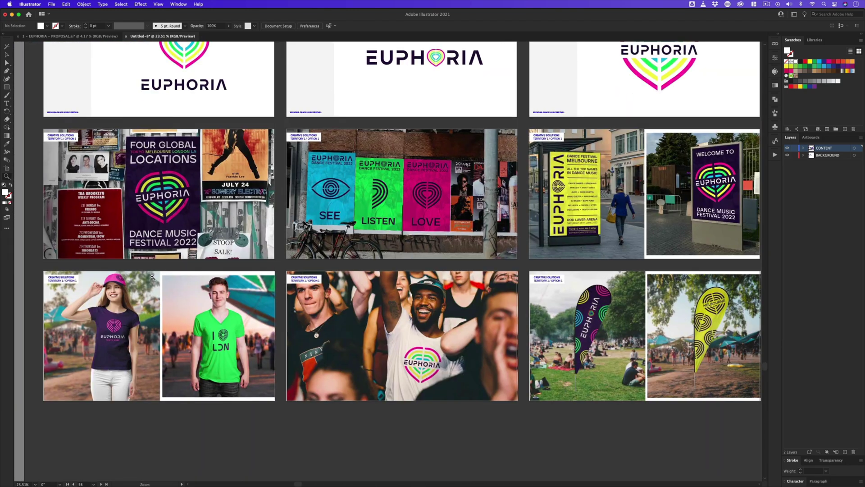
pyautogui.moveTo(156, 271); pyautogui.dragTo(181, 272)
pyautogui.moveTo(181, 271); pyautogui.dragTo(240, 276)
pyautogui.hscroll(15, 493, 240)
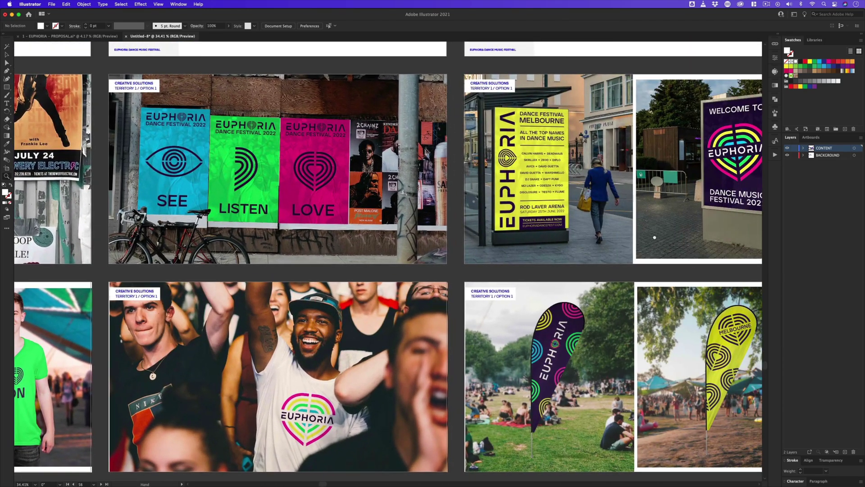
pyautogui.hscroll(10, 592, 243)
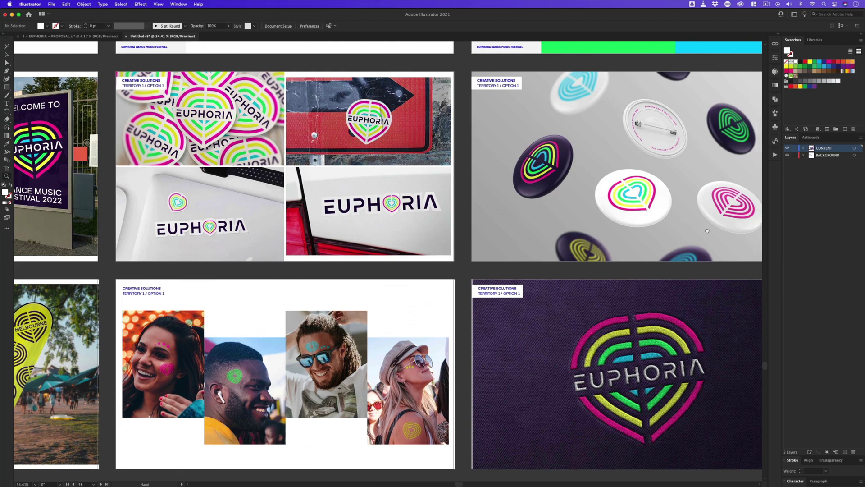
pyautogui.hscroll(20, 707, 230)
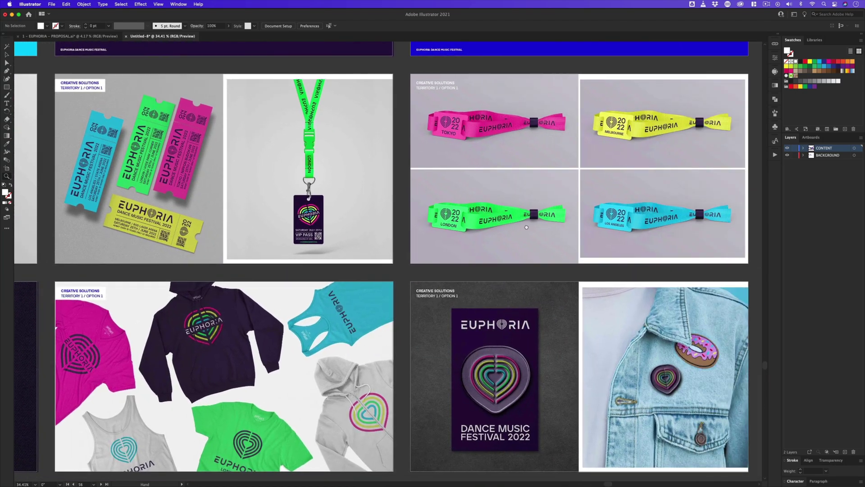
pyautogui.hscroll(11, 526, 227)
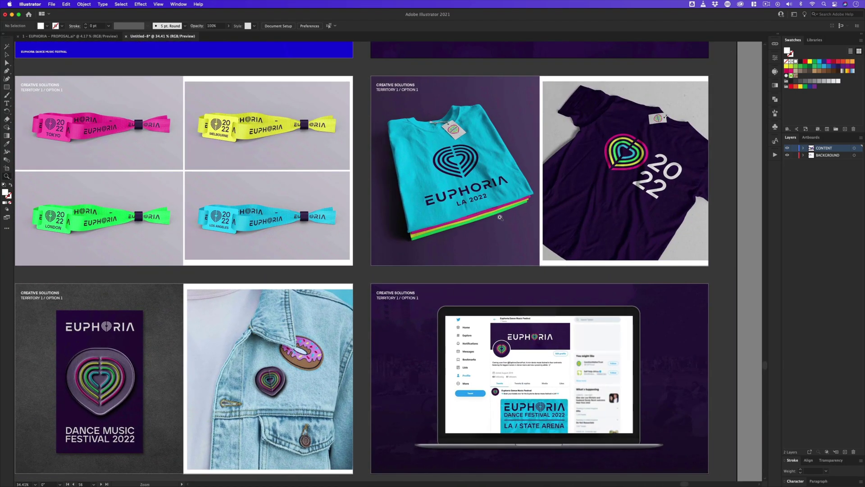
pyautogui.press('z')
pyautogui.moveTo(507, 211); pyautogui.dragTo(332, 203)
pyautogui.press('space')
pyautogui.moveTo(335, 195); pyautogui.dragTo(407, 378)
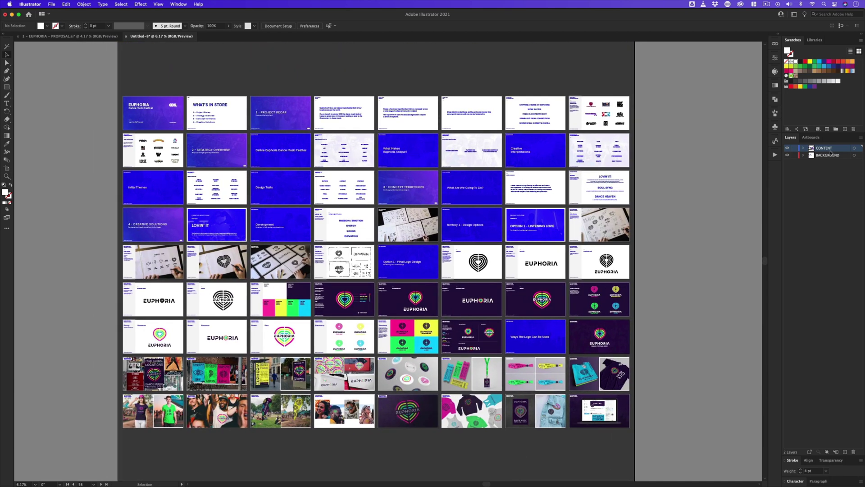
# Add three artboards and rearrange all artboards in 8 columns with 100 px spacing, moving the artwork with them.
pyautogui.click(810, 137)
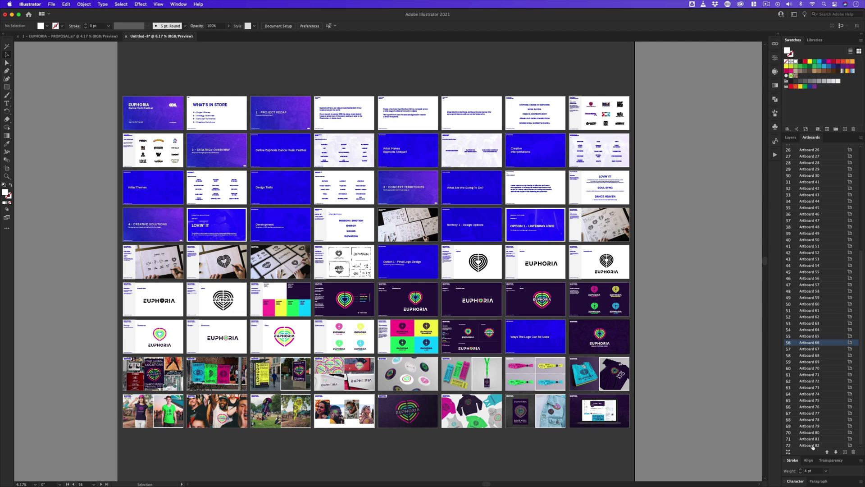
pyautogui.click(845, 452)
pyautogui.click(844, 451)
pyautogui.click(845, 451)
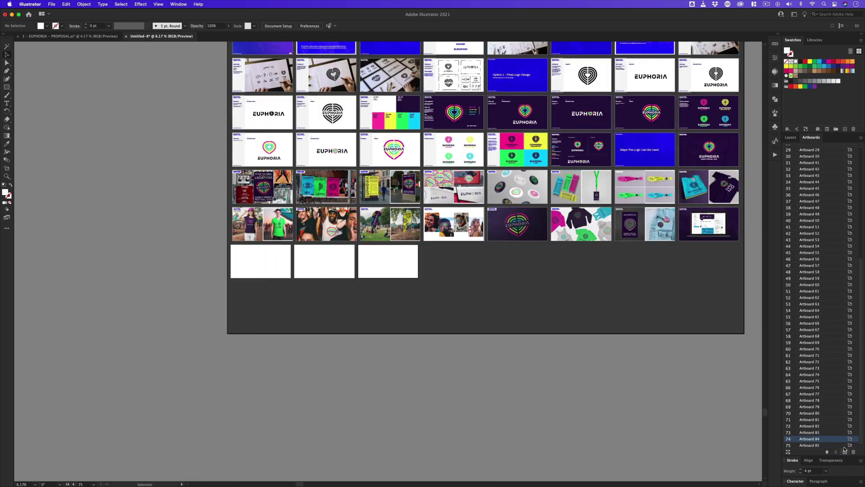
pyautogui.click(861, 139)
pyautogui.click(824, 186)
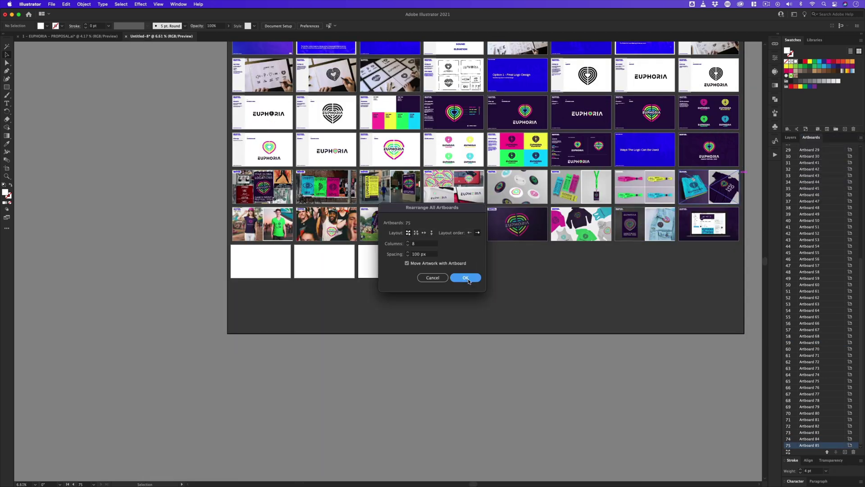
pyautogui.click(465, 277)
# Copy the Ways The Logo Can Be Used divider onto the seventy-third artboard and retitle it In The Mix with a new background photo.
pyautogui.scroll(5, 297, 195)
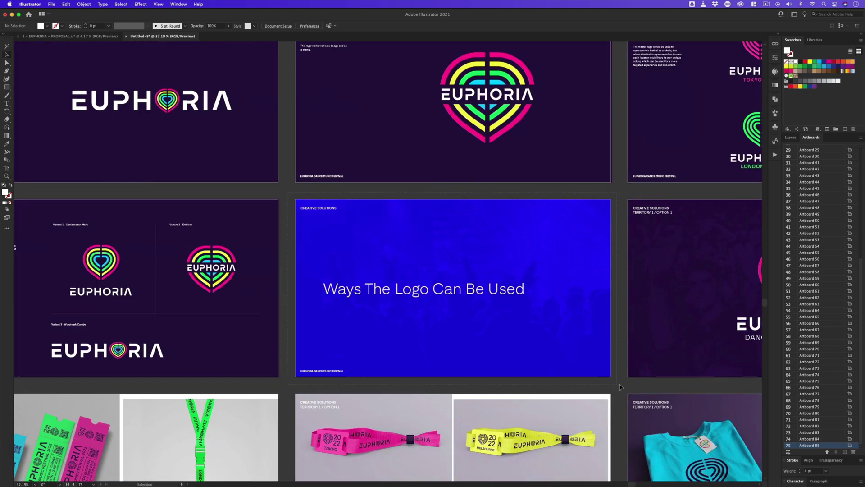
pyautogui.moveTo(620, 386); pyautogui.dragTo(620, 387)
pyautogui.moveTo(391, 371); pyautogui.dragTo(703, 154)
pyautogui.moveTo(222, 286); pyautogui.dragTo(676, 252)
pyautogui.moveTo(433, 289); pyautogui.dragTo(475, 259)
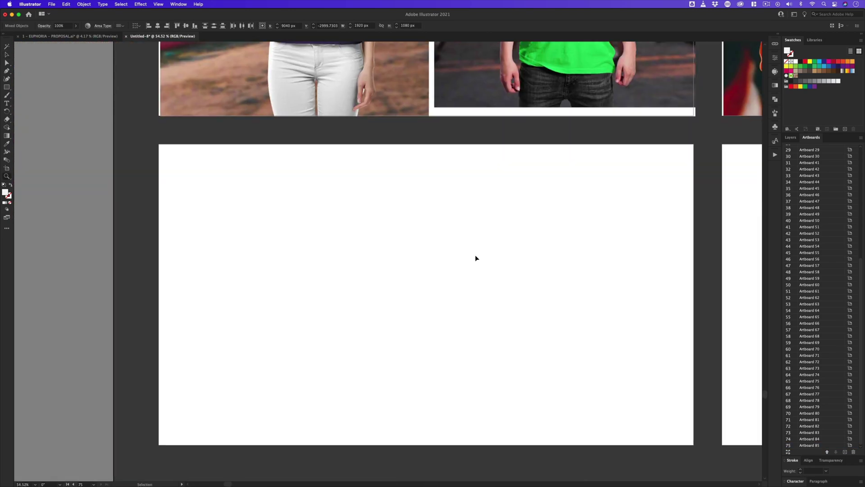
pyautogui.press('super+v')
pyautogui.hscroll(2, 355, 132)
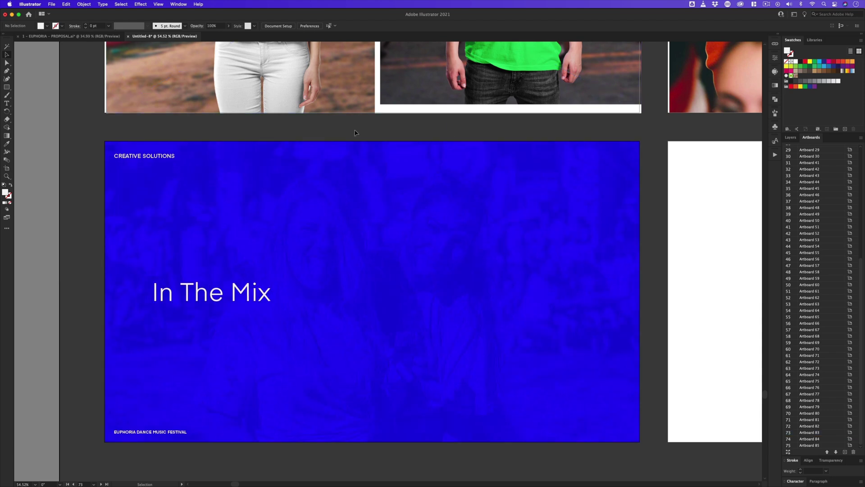
pyautogui.moveTo(312, 85); pyautogui.dragTo(310, 85)
pyautogui.click(655, 293)
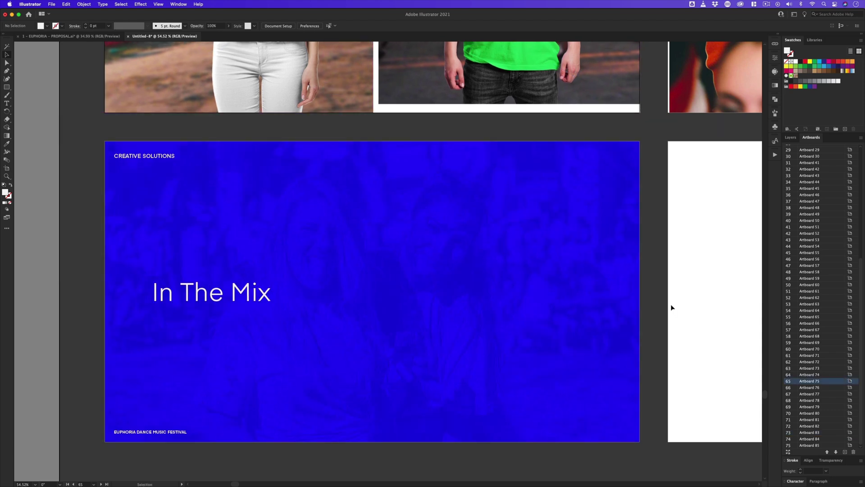
# Fill the seventy-fourth and seventy-fifth artboards with festival logo grids, placing the Euphoria combination mark in one and the emblem in the other.
pyautogui.moveTo(675, 307); pyautogui.dragTo(292, 305)
pyautogui.moveTo(688, 256); pyautogui.dragTo(417, 264)
pyautogui.moveTo(509, 255); pyautogui.dragTo(365, 287)
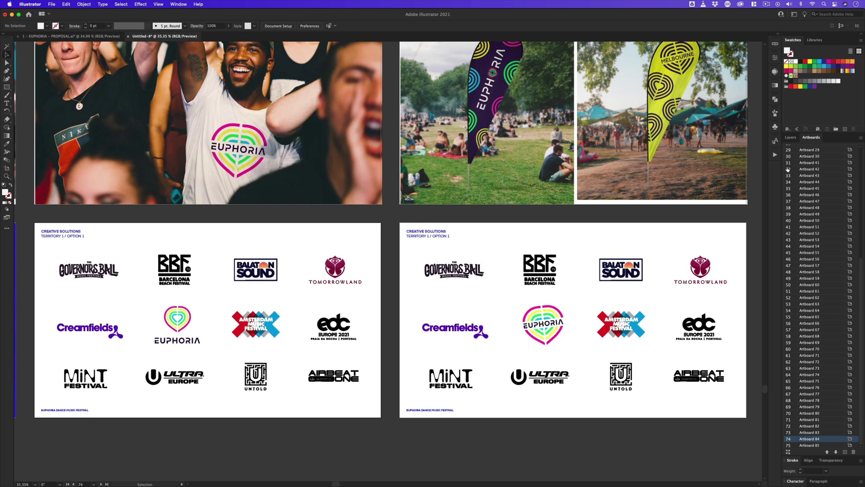
pyautogui.click(790, 138)
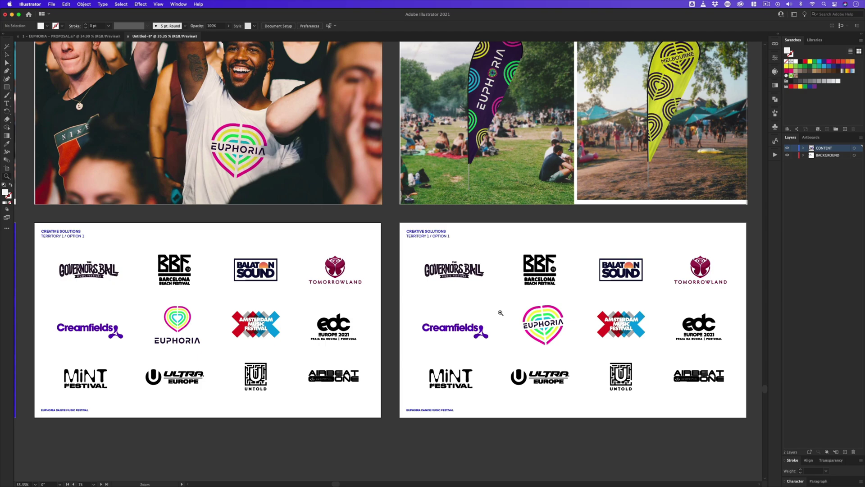
pyautogui.moveTo(521, 198); pyautogui.dragTo(429, 251)
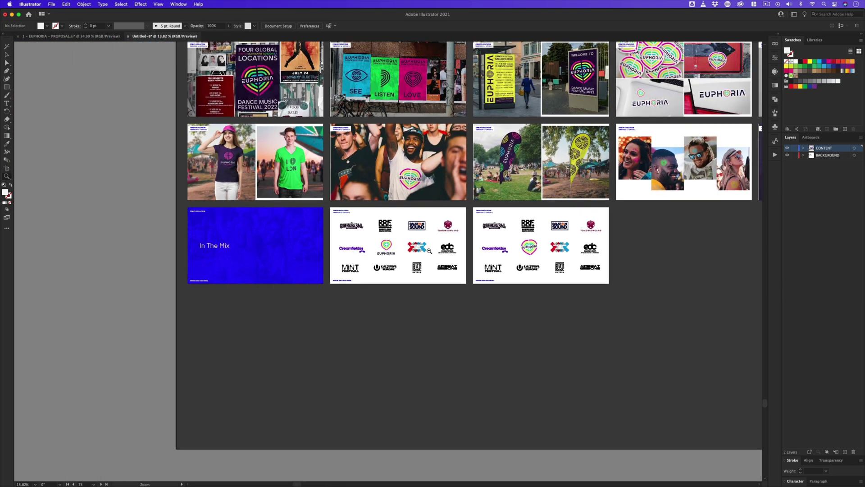
pyautogui.moveTo(473, 221); pyautogui.dragTo(309, 341)
pyautogui.moveTo(509, 215); pyautogui.dragTo(444, 252)
pyautogui.moveTo(533, 199); pyautogui.dragTo(406, 301)
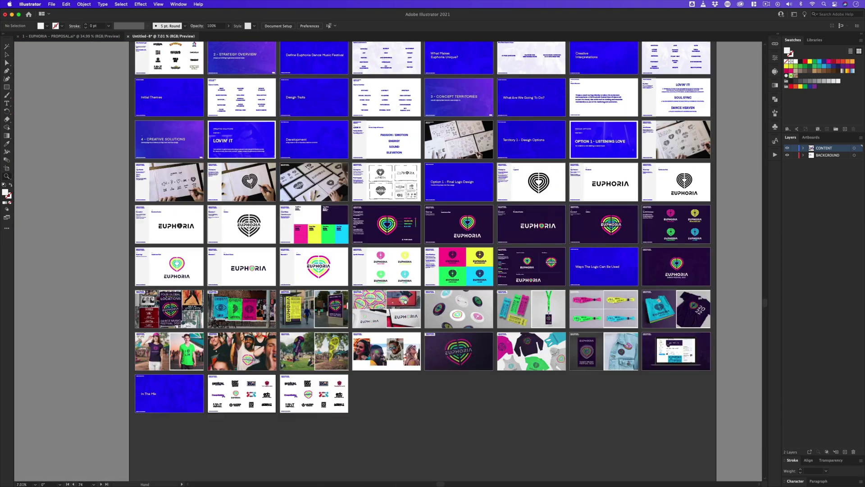
pyautogui.moveTo(334, 273); pyautogui.dragTo(295, 241)
pyautogui.scroll(2, 432, 213)
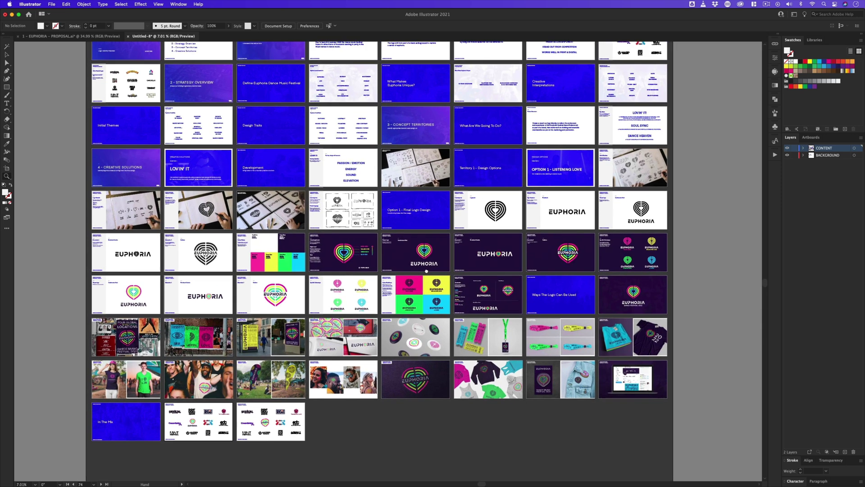
# Add two more artboards and rearrange the whole grid, keeping the existing layout settings.
pyautogui.click(811, 138)
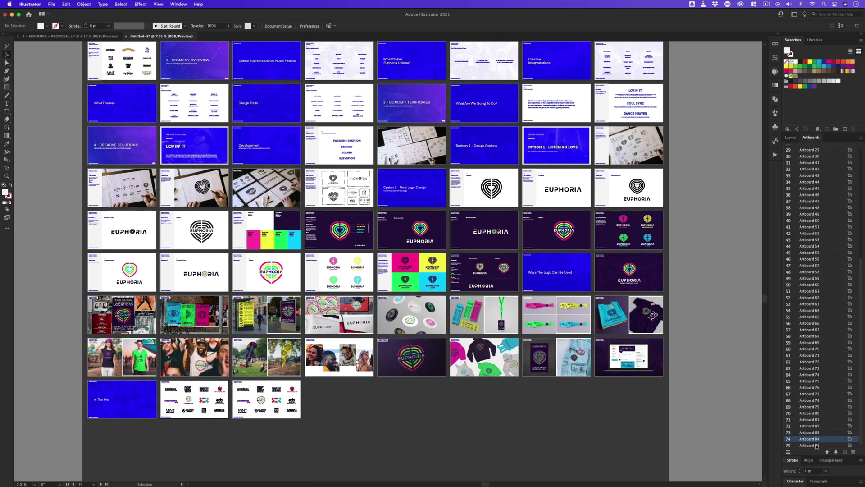
pyautogui.click(845, 452)
pyautogui.click(845, 451)
pyautogui.click(860, 138)
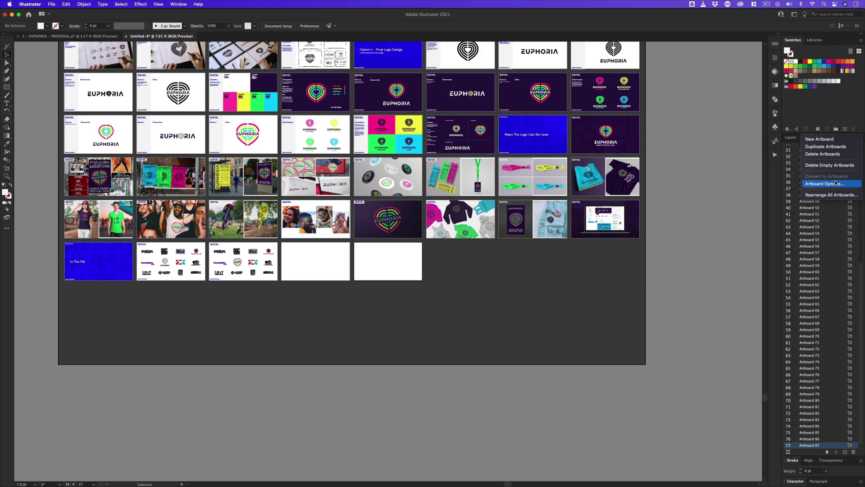
pyautogui.click(830, 195)
pyautogui.click(465, 278)
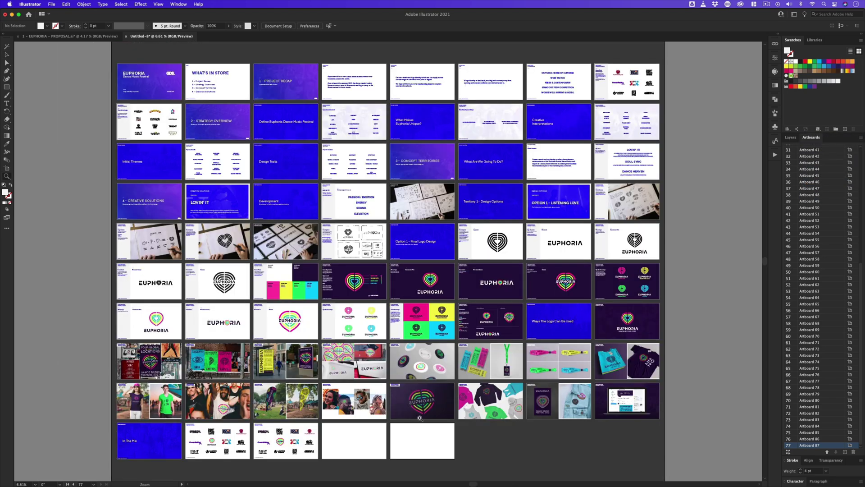
# Copy the Option 1 title page onto the seventy-sixth artboard and retitle it OPTION 2 - XXX with the text Option description here.
pyautogui.moveTo(379, 436); pyautogui.dragTo(403, 304)
pyautogui.moveTo(370, 367); pyautogui.dragTo(324, 160)
pyautogui.moveTo(324, 160); pyautogui.dragTo(292, 247)
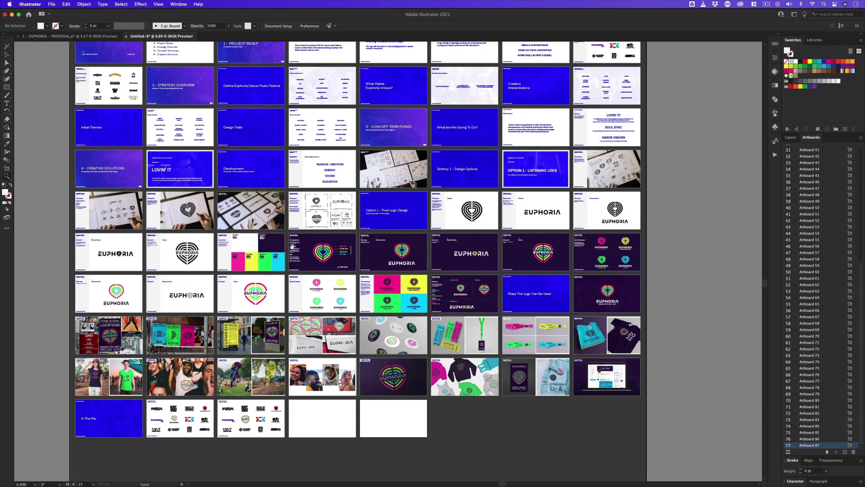
pyautogui.moveTo(571, 189); pyautogui.dragTo(564, 186)
pyautogui.press('super+c')
pyautogui.moveTo(327, 424); pyautogui.dragTo(444, 280)
pyautogui.press('super+v')
pyautogui.moveTo(341, 196); pyautogui.dragTo(330, 212)
pyautogui.press('super+shift+a')
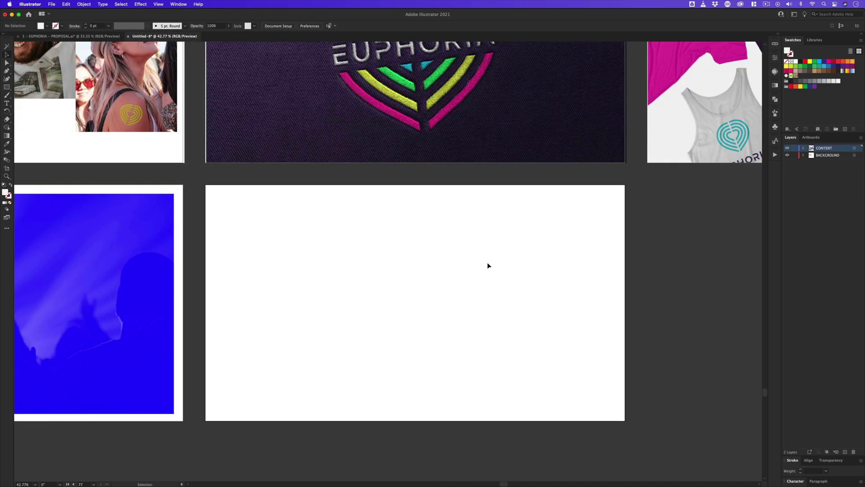
# Build a bordered Next Logo Option page on the seventy-seventh artboard, explaining that further logo options for a territory copy the previous structure.
pyautogui.press('super+shift+v')
pyautogui.click(700, 250)
pyautogui.moveTo(522, 233); pyautogui.dragTo(445, 282)
pyautogui.moveTo(425, 239); pyautogui.dragTo(322, 276)
pyautogui.moveTo(382, 230); pyautogui.dragTo(378, 307)
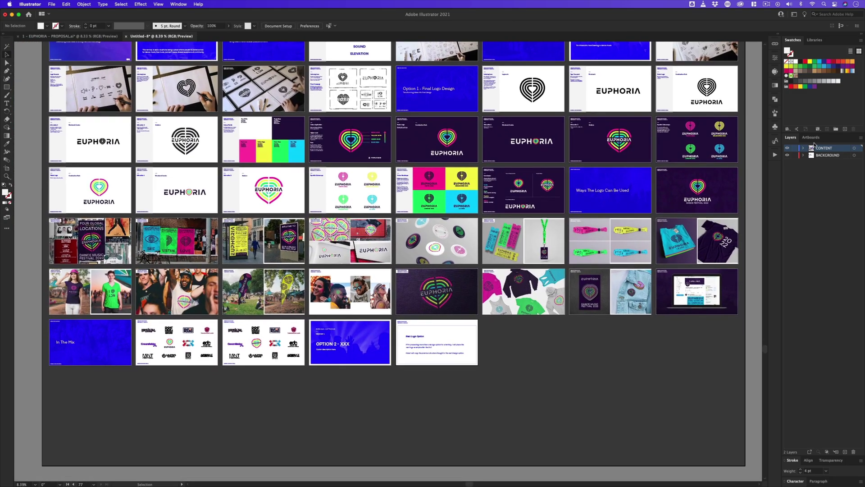
# Extend the document to seventy-nine artboards and rearrange them in the same grid.
pyautogui.click(811, 137)
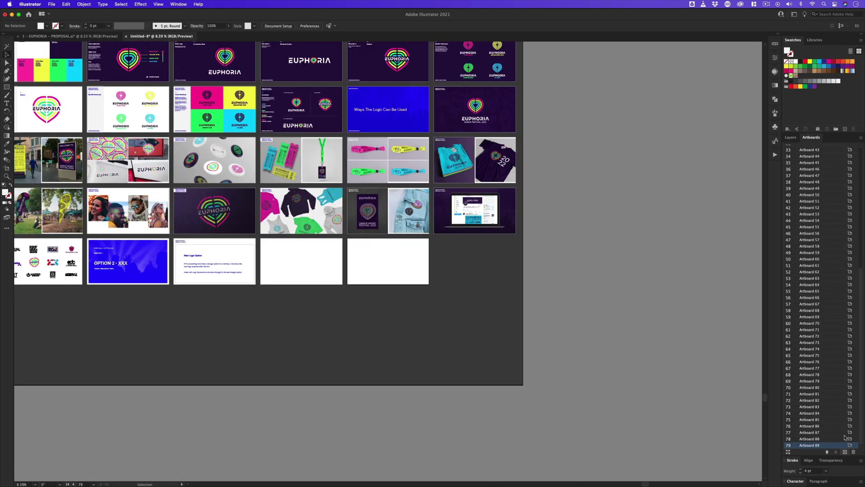
pyautogui.click(860, 138)
pyautogui.click(824, 196)
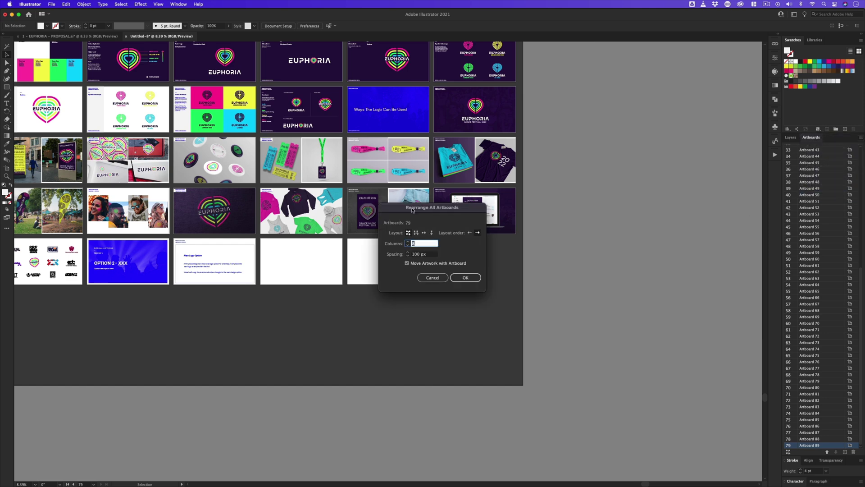
pyautogui.click(465, 277)
pyautogui.scroll(-10, 434, 259)
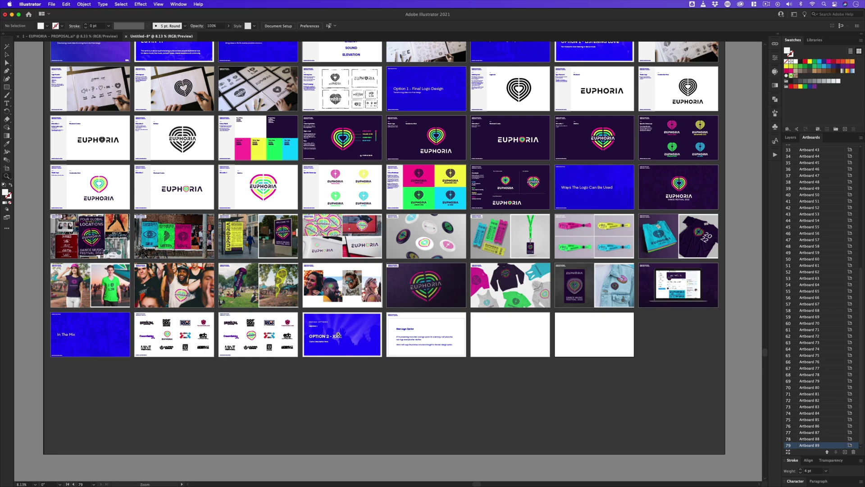
# Duplicate the Option 2 and Next Logo Option pages onto the last two artboards, rewording them as Territory 2 SOUL SYNC and Next Logo Territory + Options.
pyautogui.moveTo(346, 328); pyautogui.dragTo(330, 270)
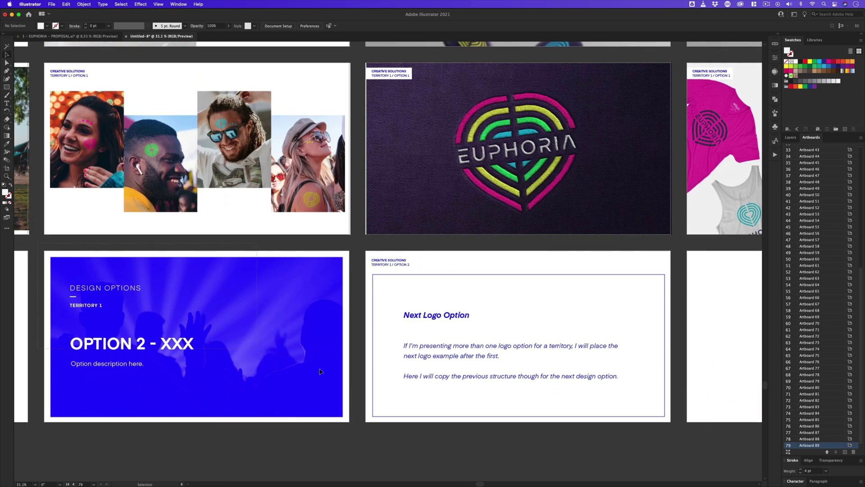
pyautogui.moveTo(320, 371); pyautogui.dragTo(671, 428)
pyautogui.press('super+c')
pyautogui.moveTo(674, 361); pyautogui.dragTo(171, 337)
pyautogui.keyDown('super'); pyautogui.click(392, 309); pyautogui.keyUp('super')
pyautogui.press('super+v')
pyautogui.moveTo(203, 248); pyautogui.dragTo(314, 252)
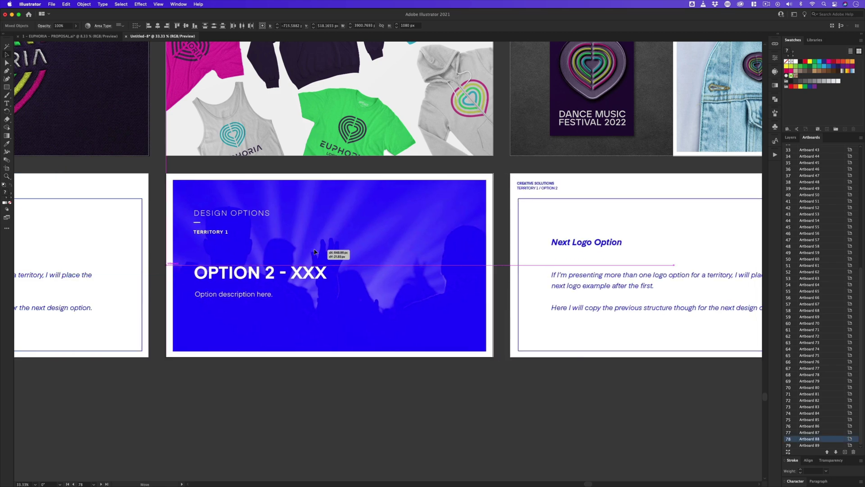
pyautogui.hscroll(5, 314, 252)
pyautogui.scroll(3, 315, 251)
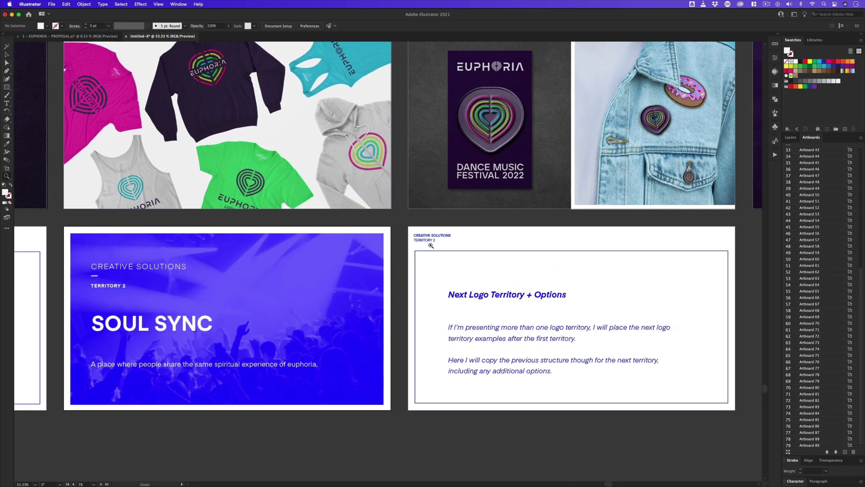
# Add three new artboards at the end of the document, following the Next Logo Territory + Options page.
pyautogui.moveTo(430, 246); pyautogui.dragTo(390, 379)
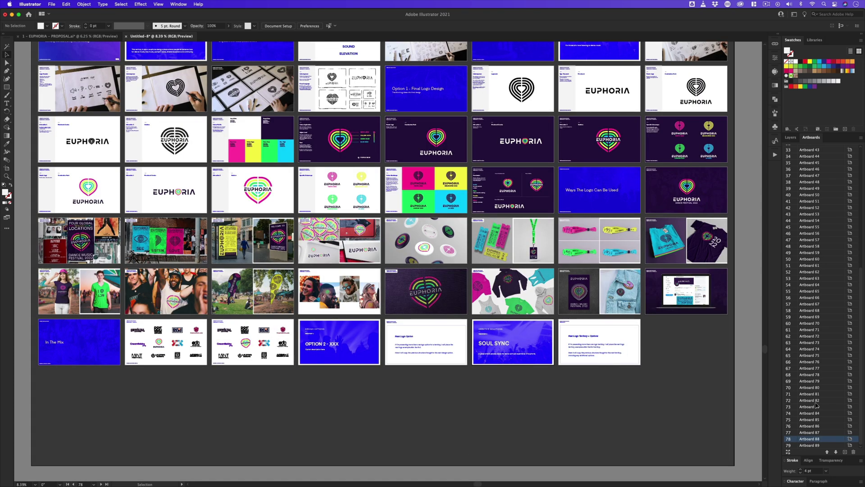
pyautogui.click(822, 446)
pyautogui.click(844, 451)
pyautogui.click(845, 451)
pyautogui.click(845, 452)
# Rearrange all artboards by row into eight columns with 100 px spacing, moving the artwork with them.
pyautogui.click(861, 138)
pyautogui.click(827, 184)
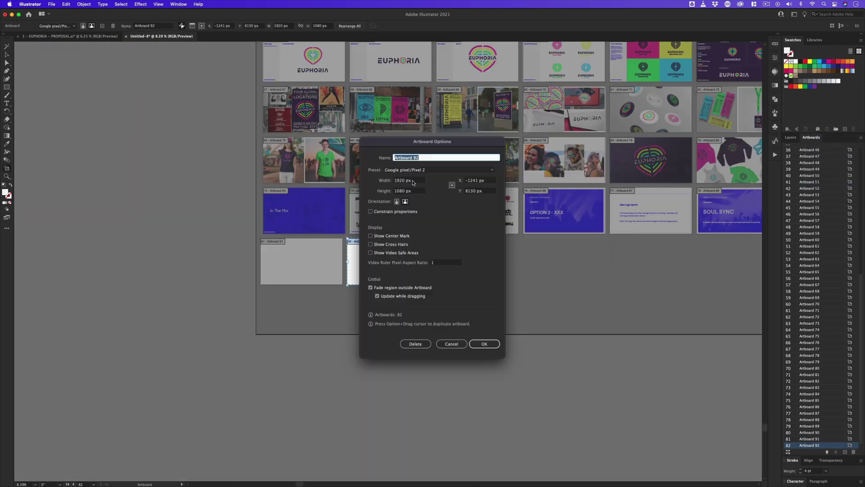
pyautogui.click(448, 341)
pyautogui.click(861, 138)
pyautogui.click(830, 196)
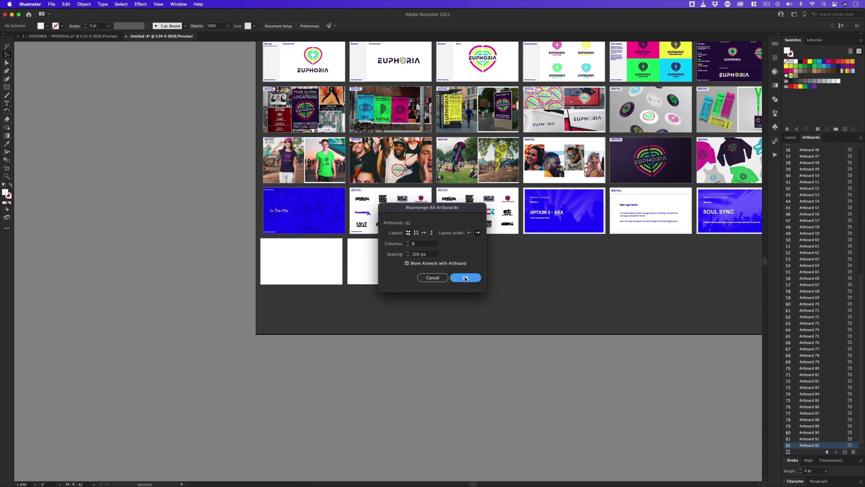
pyautogui.click(466, 278)
# Create a blue Creative Solutions title page reading Conclusion on the eightieth artboard.
pyautogui.press('z')
pyautogui.click(489, 282)
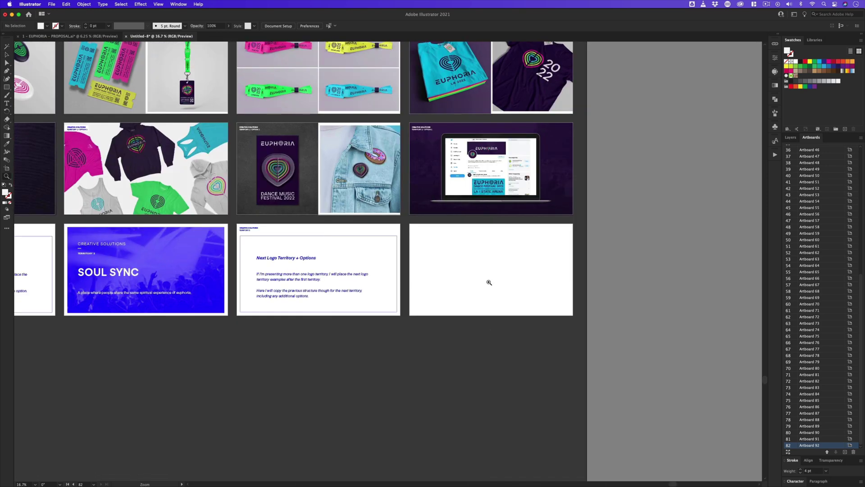
pyautogui.click(489, 282)
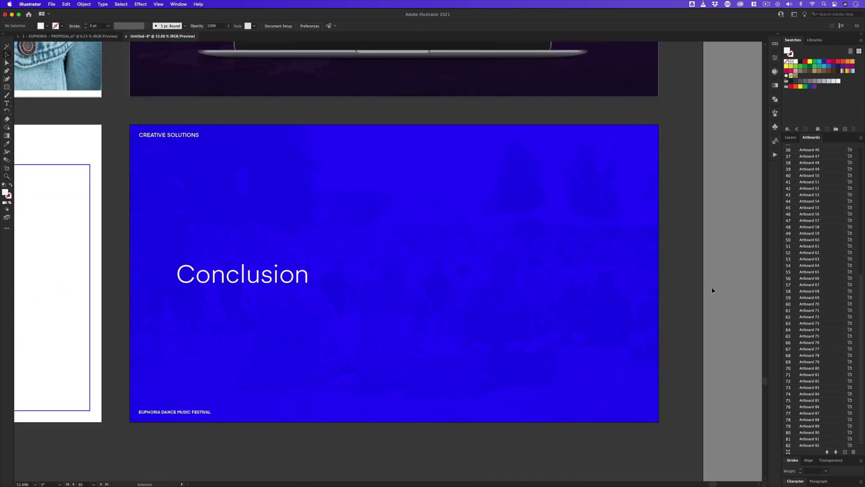
# Build a Creative Solutions Final Designs page on the eighty-first artboard, with the Euphoria logo beside grey LOGO 2 and LOGO 3 placeholder circles.
pyautogui.scroll(-5, 459, 295)
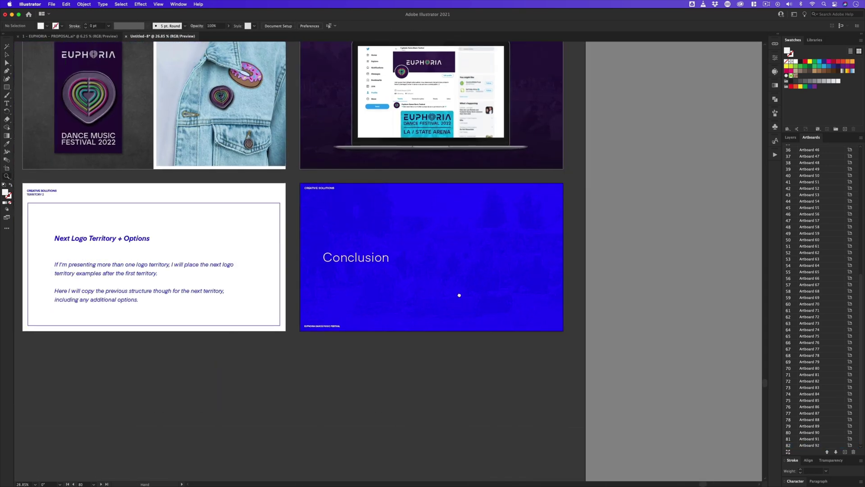
pyautogui.moveTo(460, 295); pyautogui.dragTo(523, 320)
pyautogui.moveTo(136, 315); pyautogui.dragTo(347, 288)
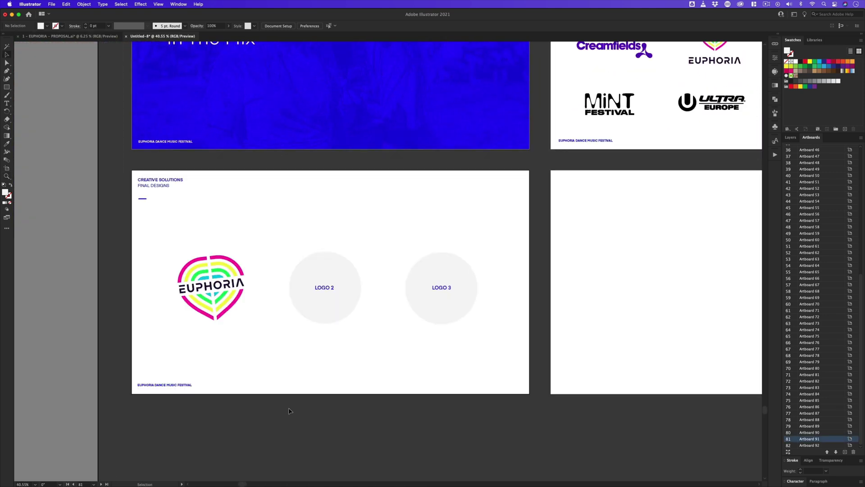
pyautogui.scroll(5, 293, 290)
pyautogui.scroll(-3, 330, 259)
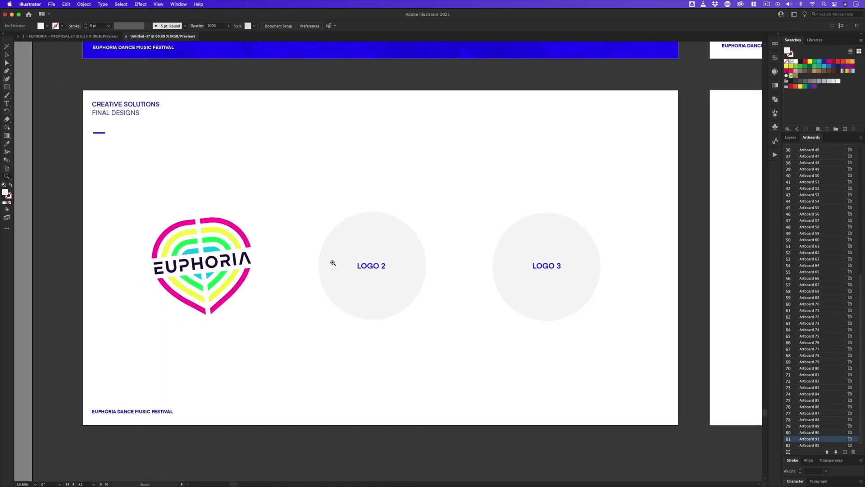
pyautogui.moveTo(355, 254); pyautogui.dragTo(360, 254)
pyautogui.press('v')
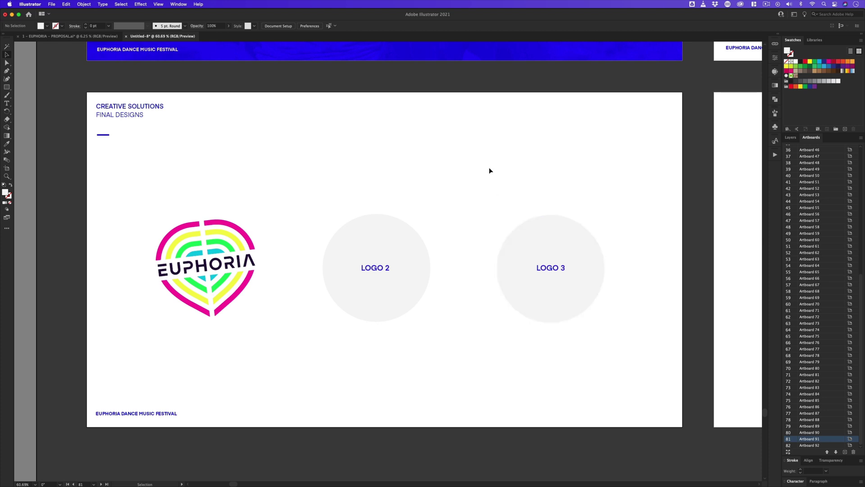
# Paste the purple THANK YOU! closing page in place on the last artboard, with GDS. logo, enquiry contact details and AUGUST 2021.
pyautogui.hscroll(3, 668, 367)
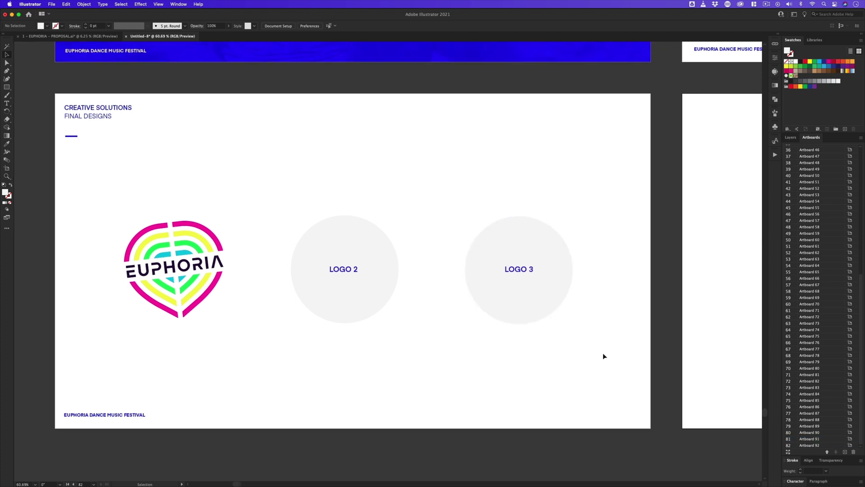
pyautogui.hscroll(15, 652, 332)
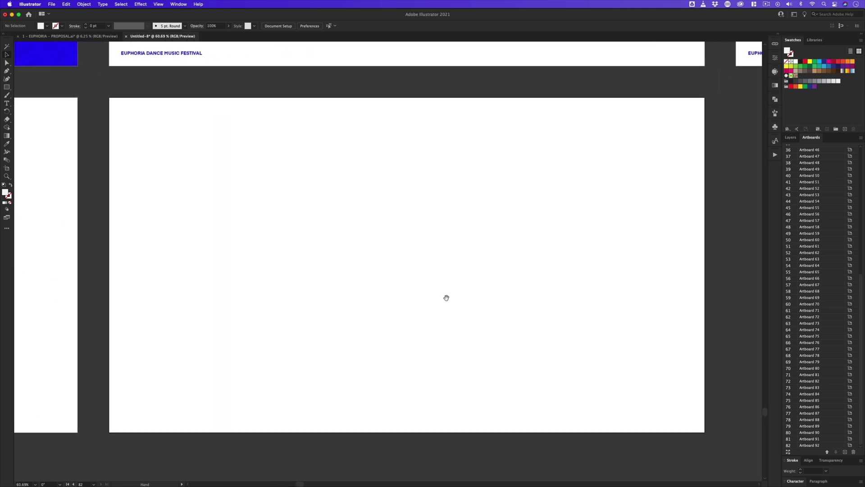
pyautogui.press('super+shift+v')
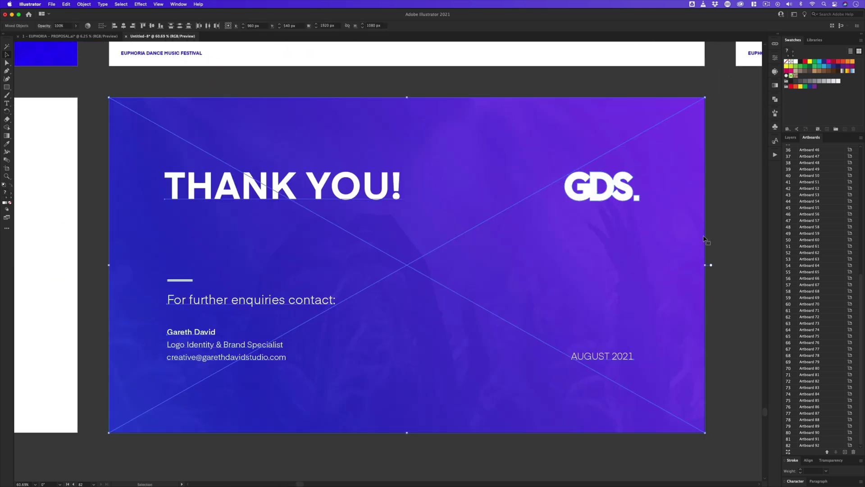
pyautogui.click(721, 230)
# Review the closing pages, the mockup rows and the complete artboard grid of the presentation.
pyautogui.scroll(-1, 722, 258)
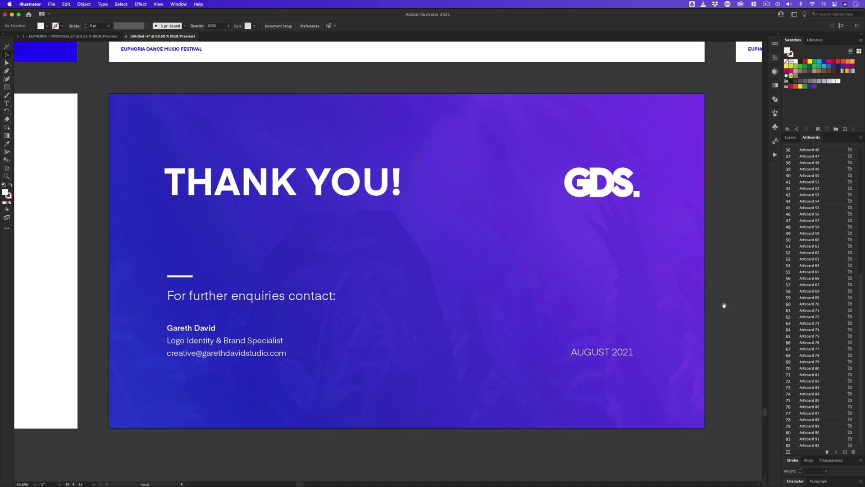
pyautogui.hscroll(1, 724, 306)
pyautogui.scroll(-10, 683, 250)
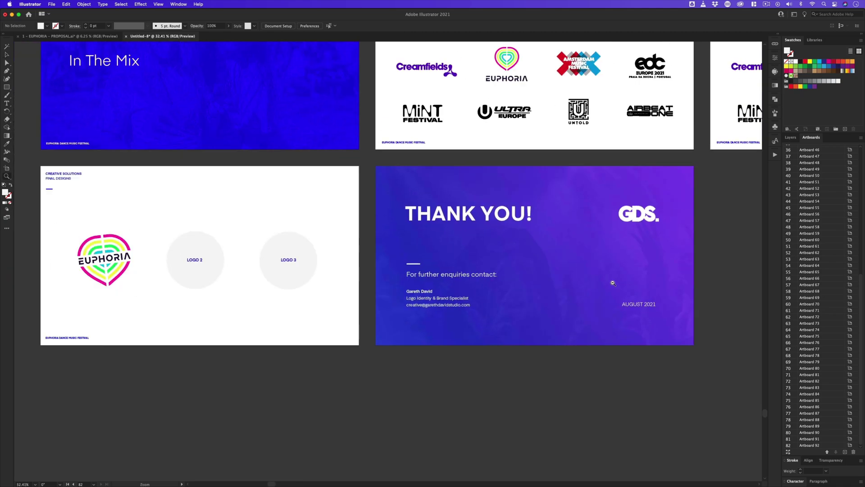
pyautogui.moveTo(619, 211); pyautogui.dragTo(275, 349)
pyautogui.scroll(-4, 475, 220)
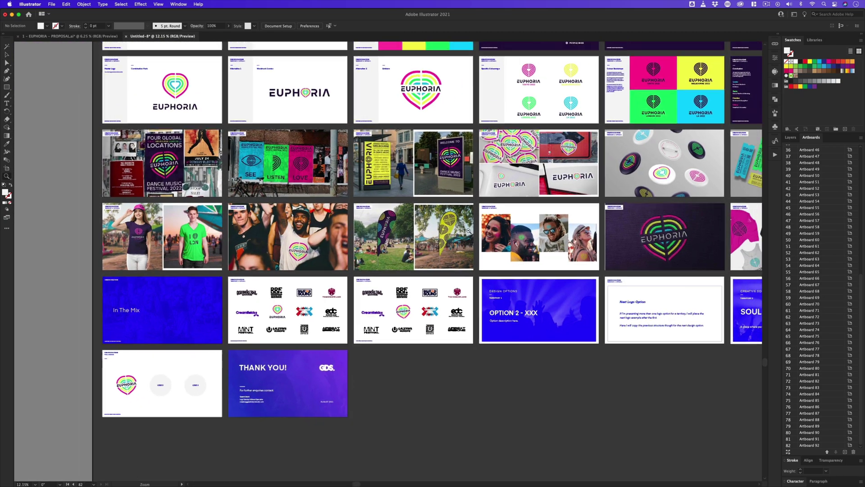
pyautogui.moveTo(477, 214); pyautogui.dragTo(286, 352)
pyautogui.moveTo(435, 203); pyautogui.dragTo(434, 265)
pyautogui.moveTo(296, 291); pyautogui.dragTo(280, 284)
pyautogui.moveTo(439, 298); pyautogui.dragTo(447, 266)
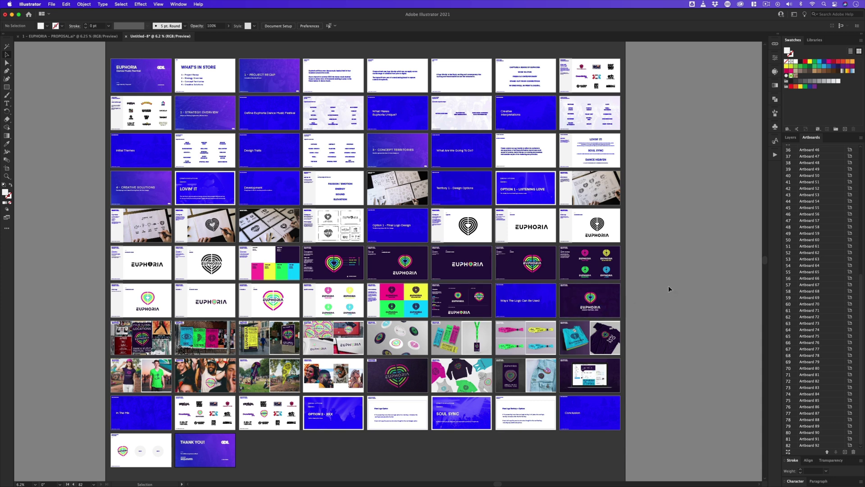
# Preview the proposal in Presentation Mode from the cover artboard, stepping through the opening pages to the Project Recap context page, and exit.
pyautogui.click(165, 81)
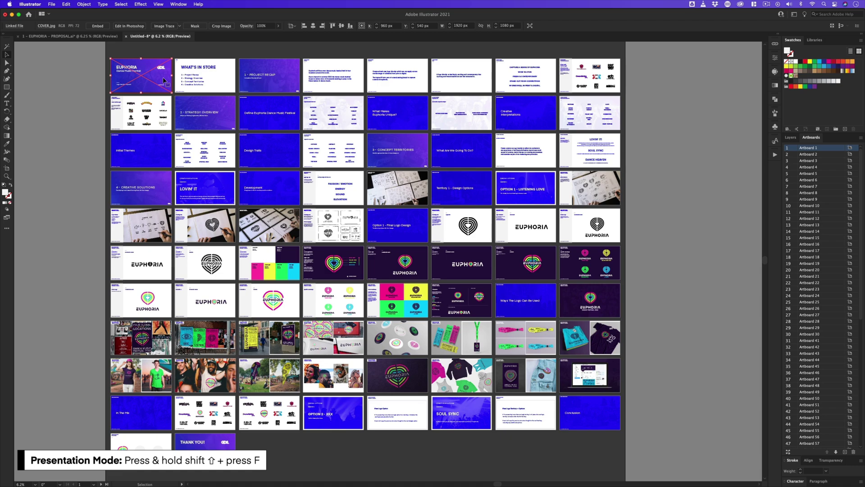
pyautogui.hotkey('shift', 'f')
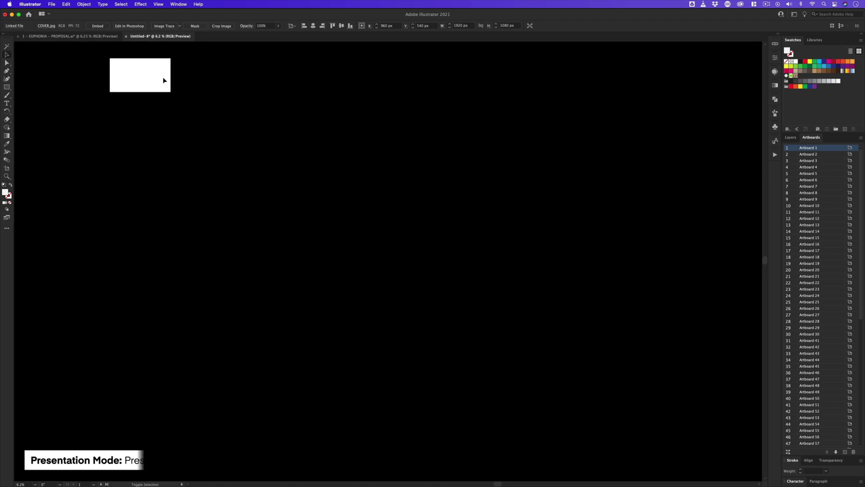
pyautogui.press('Right')
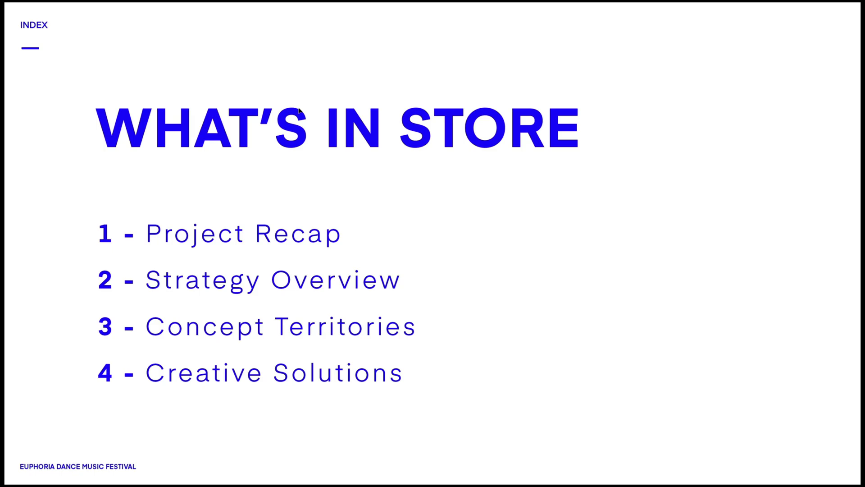
pyautogui.press('Right')
pyautogui.press('Right')
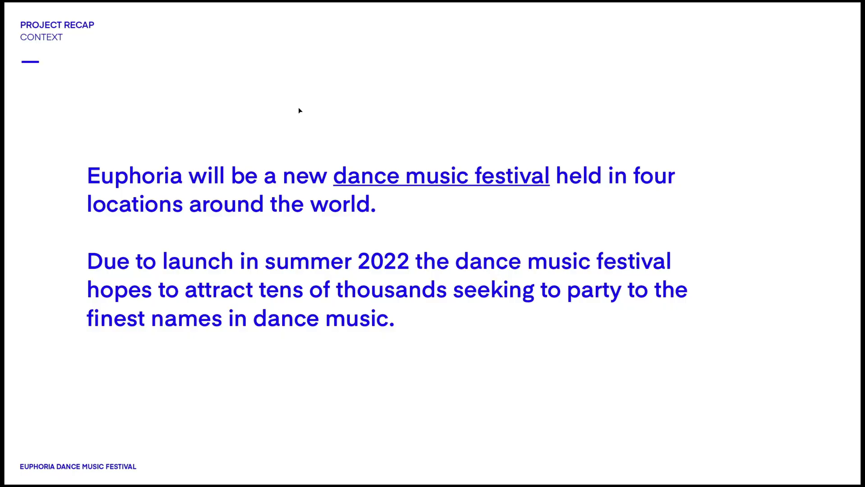
pyautogui.press('Right')
pyautogui.press('Left')
pyautogui.press('Escape')
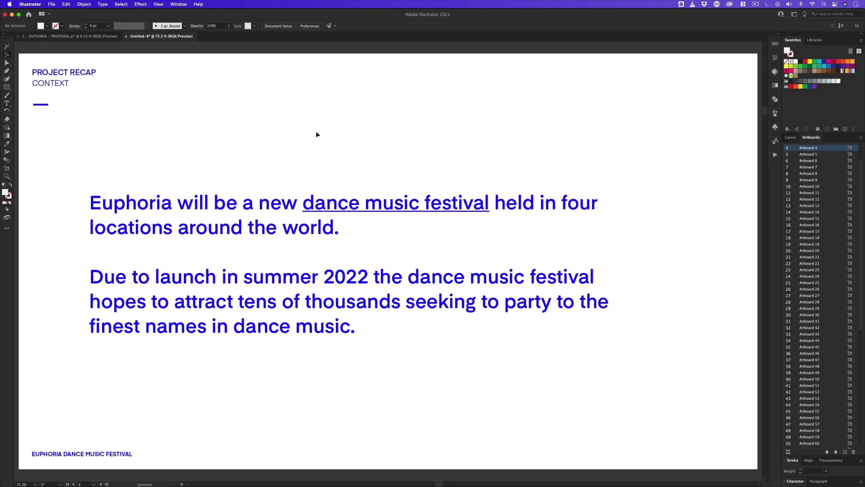
# Skip artboard by artboard in the normal view from the Project Recap context page past the Strategy Overview title page.
pyautogui.moveTo(384, 182); pyautogui.dragTo(355, 197)
pyautogui.click(352, 199)
pyautogui.scroll(2, 348, 199)
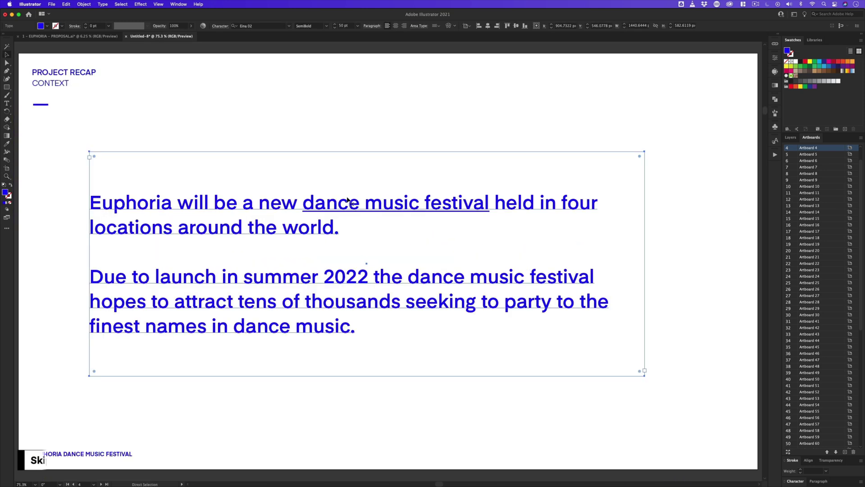
pyautogui.press('pagedown')
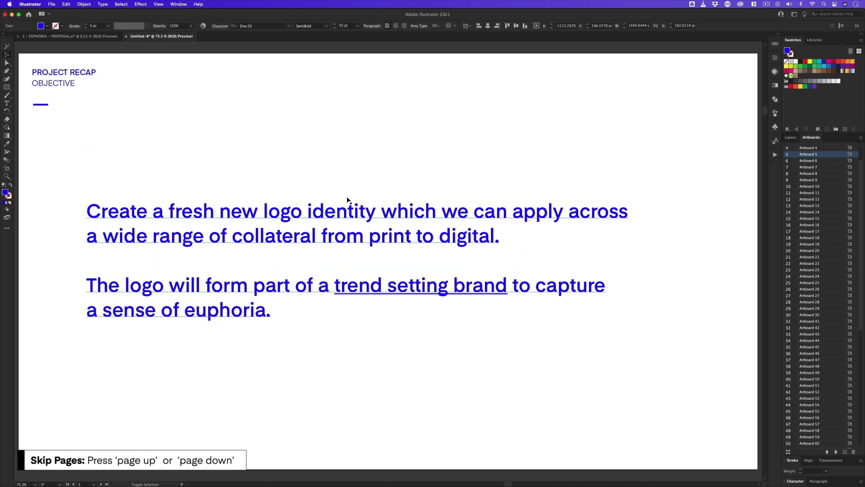
pyautogui.press('pagedown')
pyautogui.press('pagedown')
pyautogui.press('pagedown')
pyautogui.press('pagedown')
pyautogui.press('pagedown')
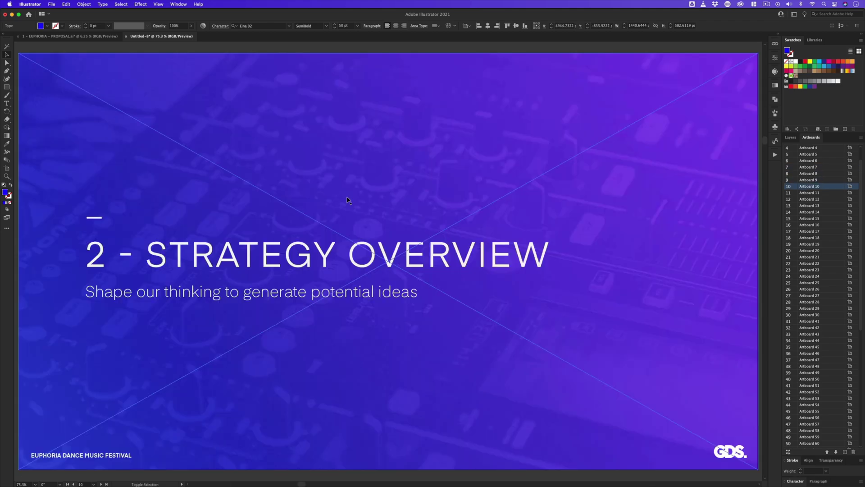
pyautogui.press('pagedown')
pyautogui.press('pagedown')
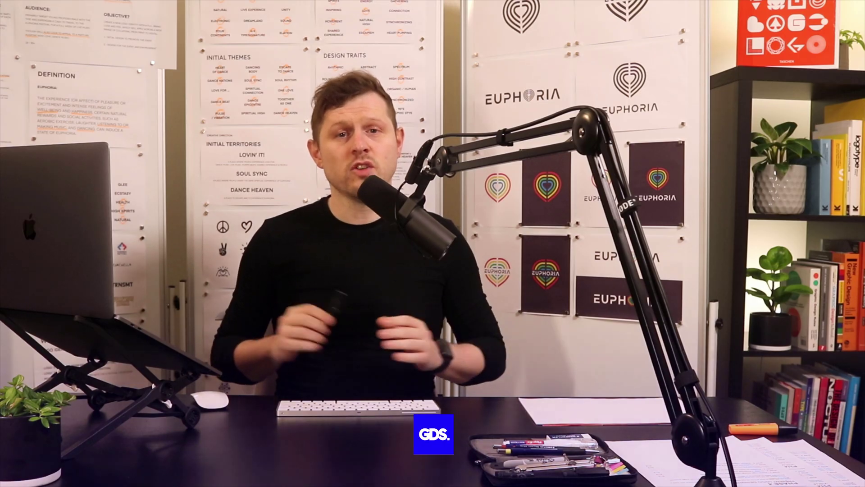